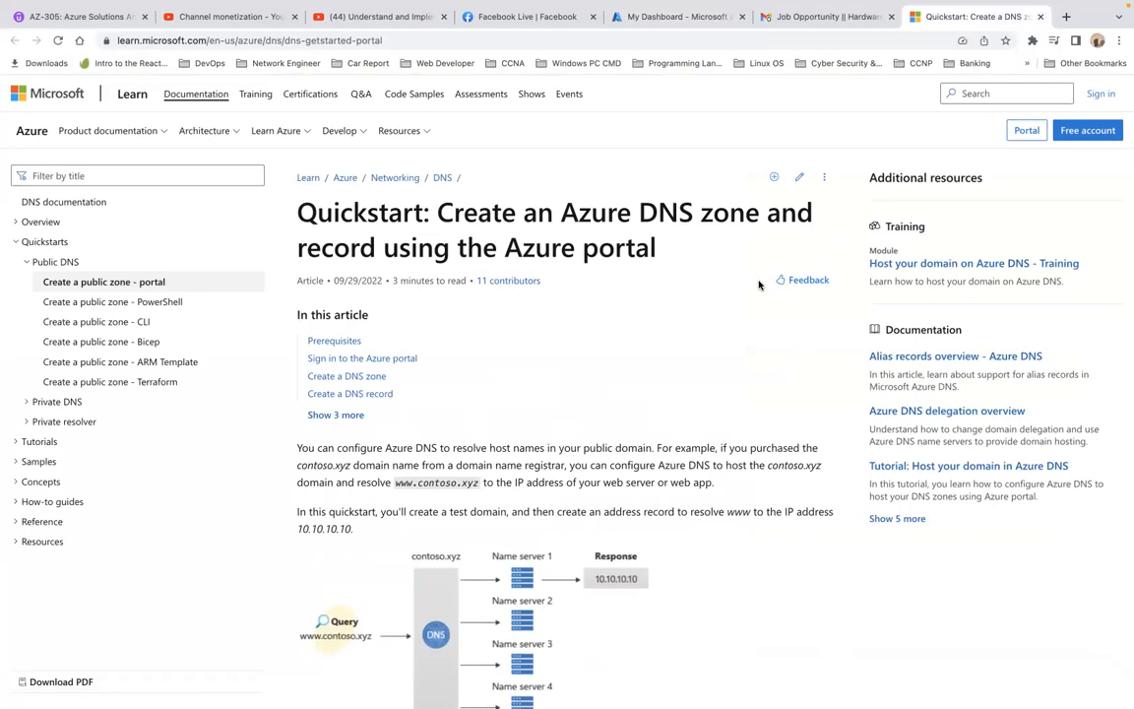
- Examine the Azure DNS quickstart's publication date, introduction, name server diagram and prerequisites
{"action": "scroll", "coordinate": [551, 400], "scroll_direction": "down", "scroll_amount": 1}
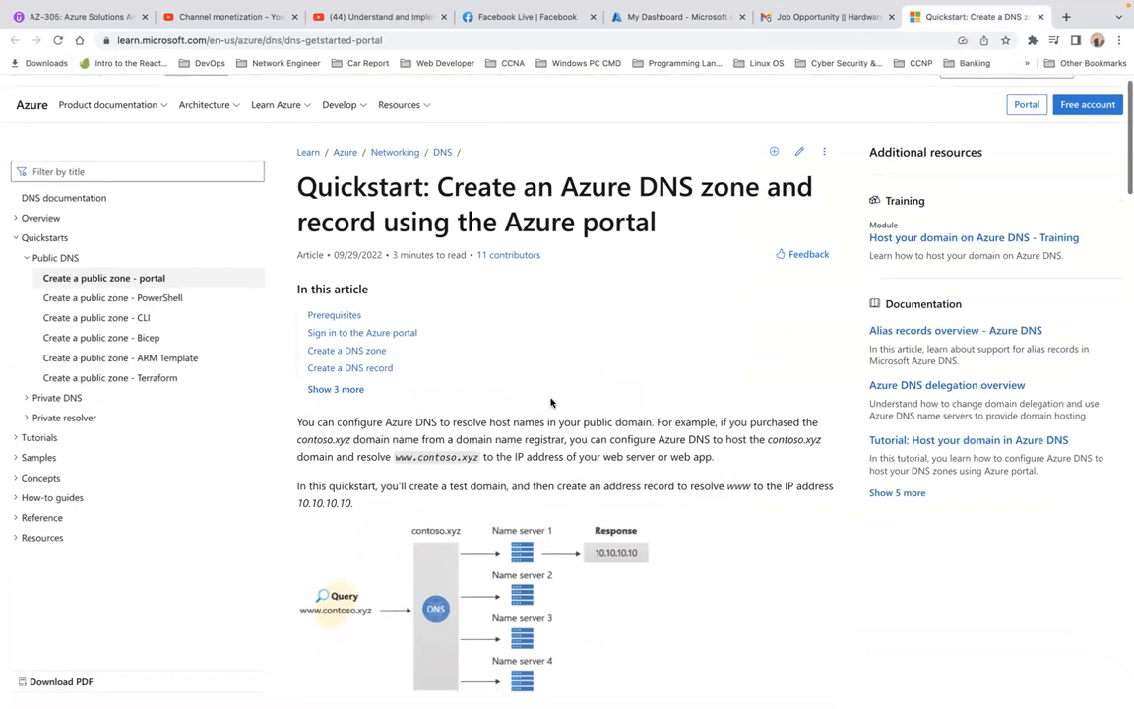
{"action": "scroll", "coordinate": [551, 400], "scroll_direction": "down", "scroll_amount": 1}
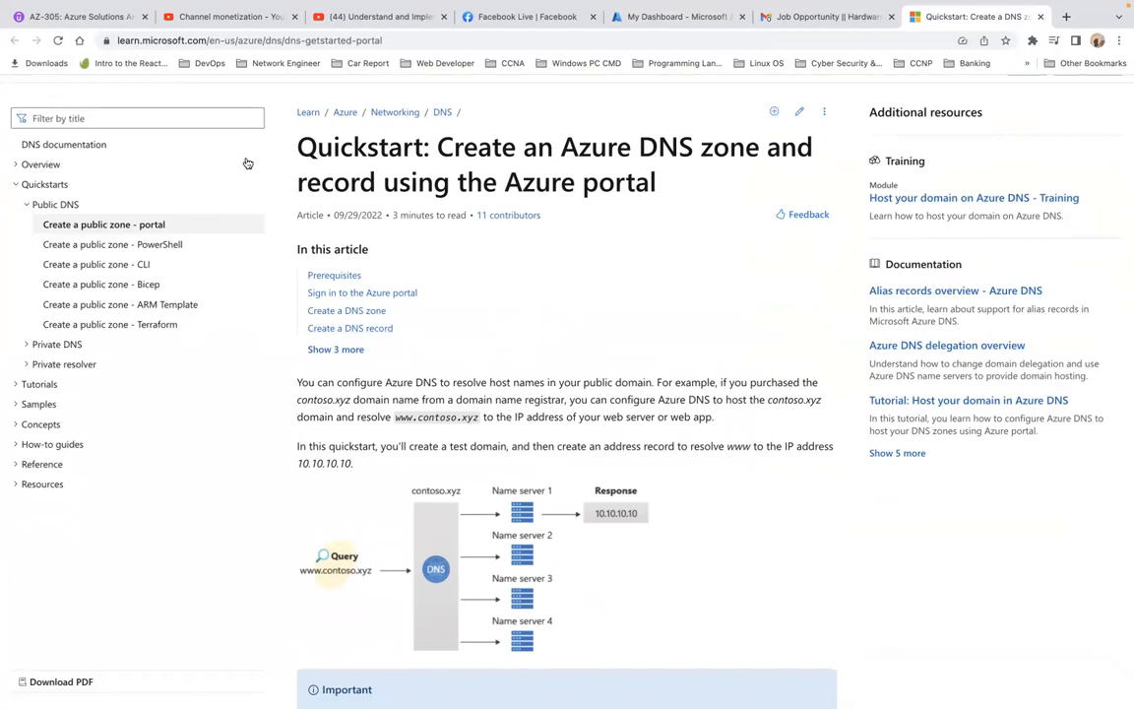
{"action": "left_click", "coordinate": [287, 41]}
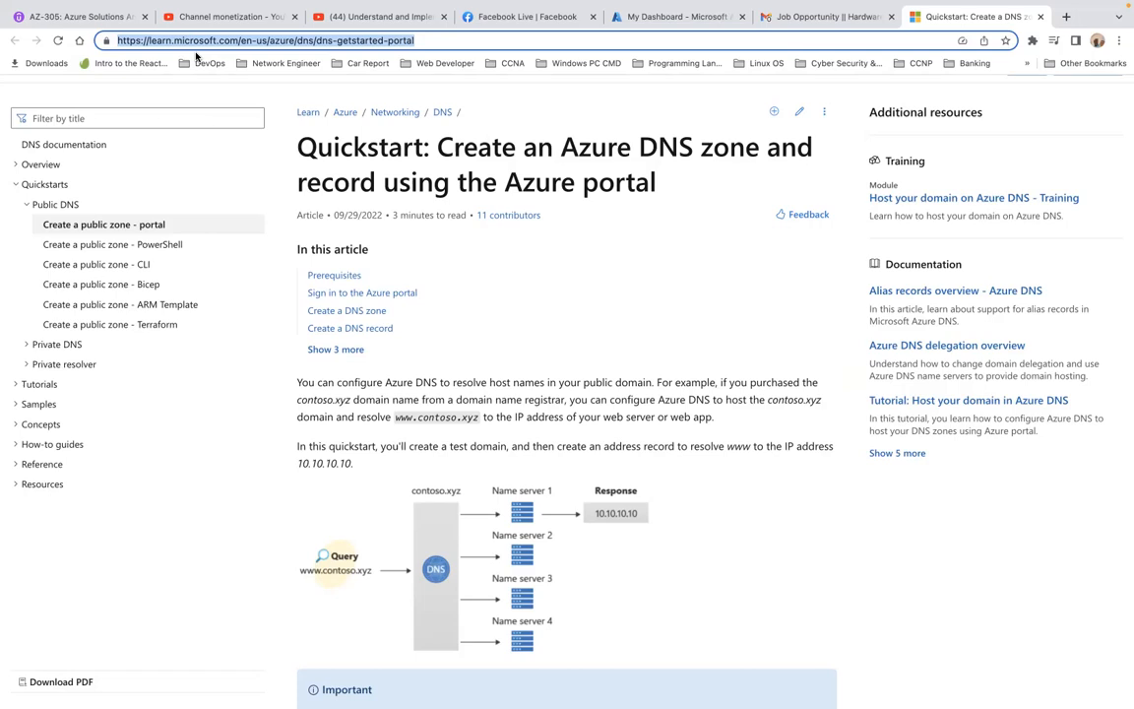
{"action": "left_click", "coordinate": [353, 213]}
{"action": "left_click_drag", "start_coordinate": [382, 215], "coordinate": [335, 215]}
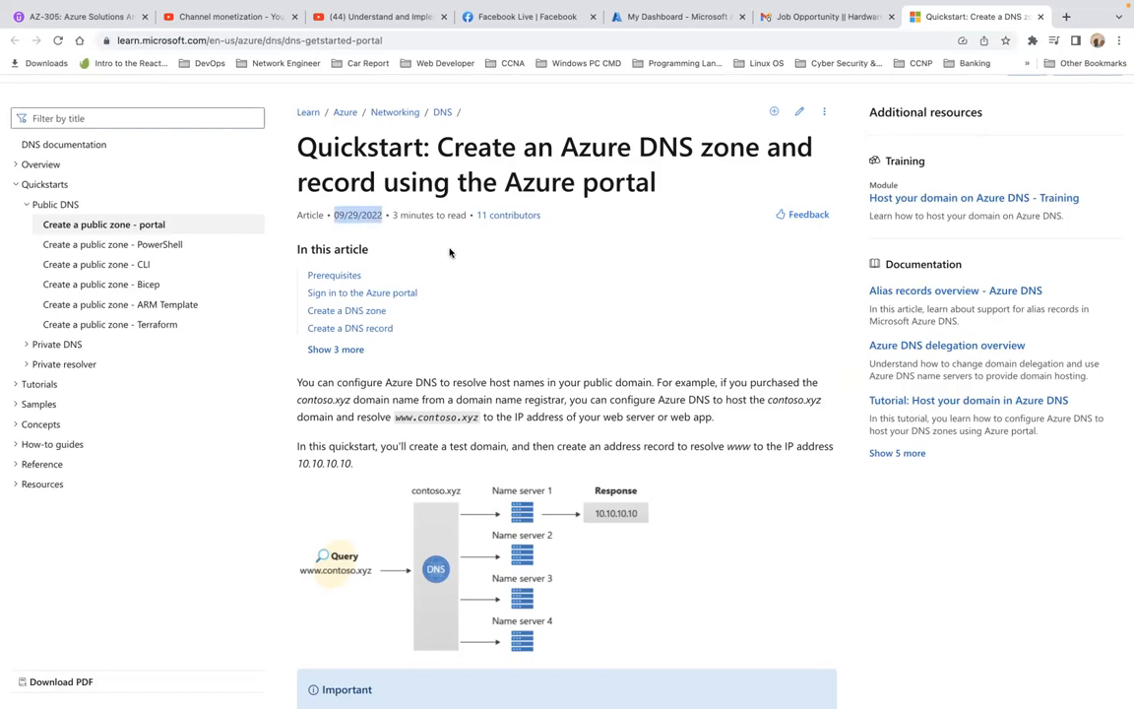
{"action": "scroll", "coordinate": [449, 253], "scroll_direction": "down", "scroll_amount": 3}
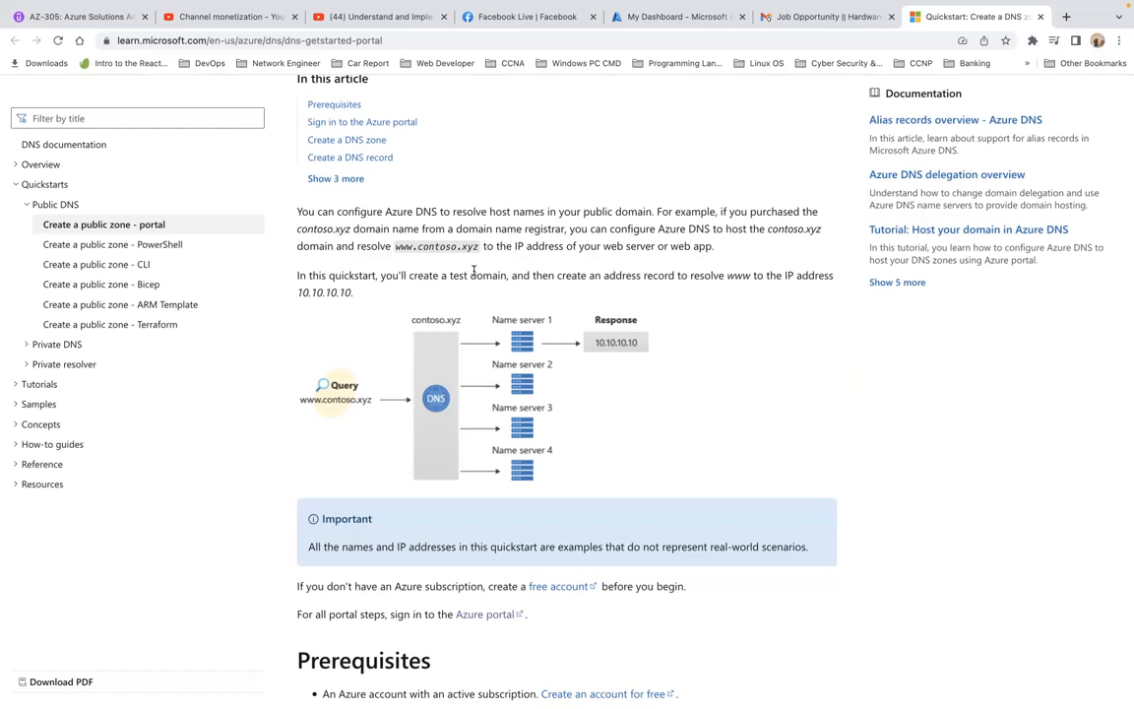
{"action": "scroll", "coordinate": [474, 268], "scroll_direction": "down", "scroll_amount": 2}
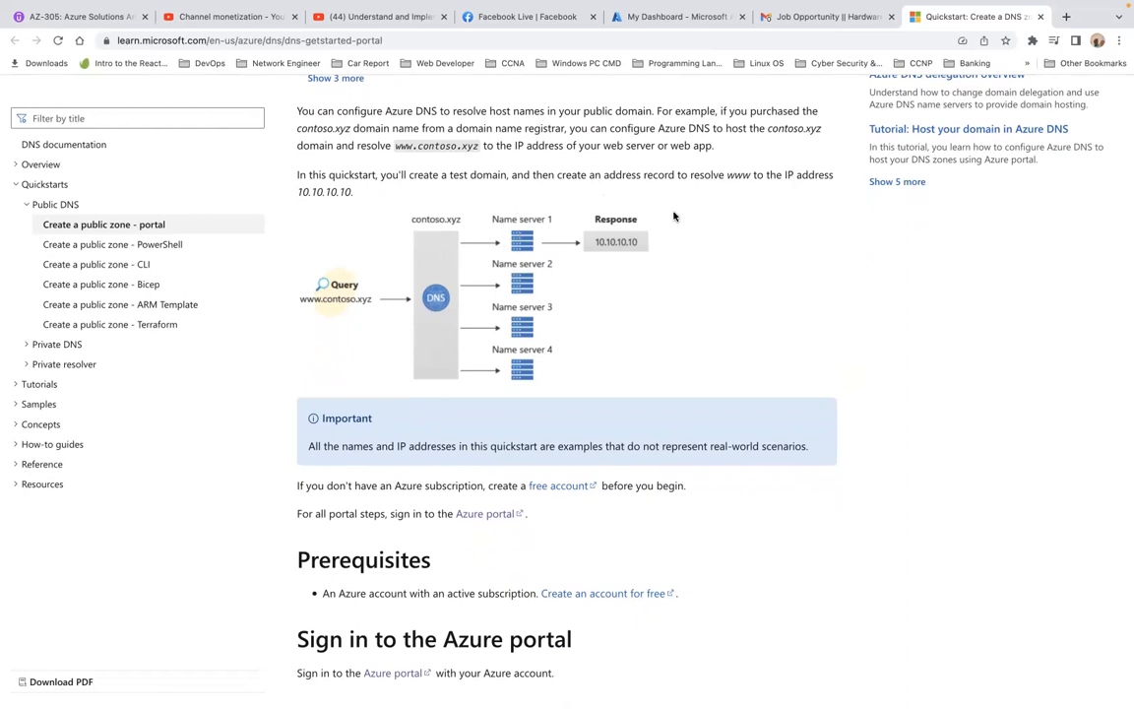
{"action": "scroll", "coordinate": [649, 320], "scroll_direction": "down", "scroll_amount": 2}
{"action": "scroll", "coordinate": [650, 320], "scroll_direction": "down", "scroll_amount": 5}
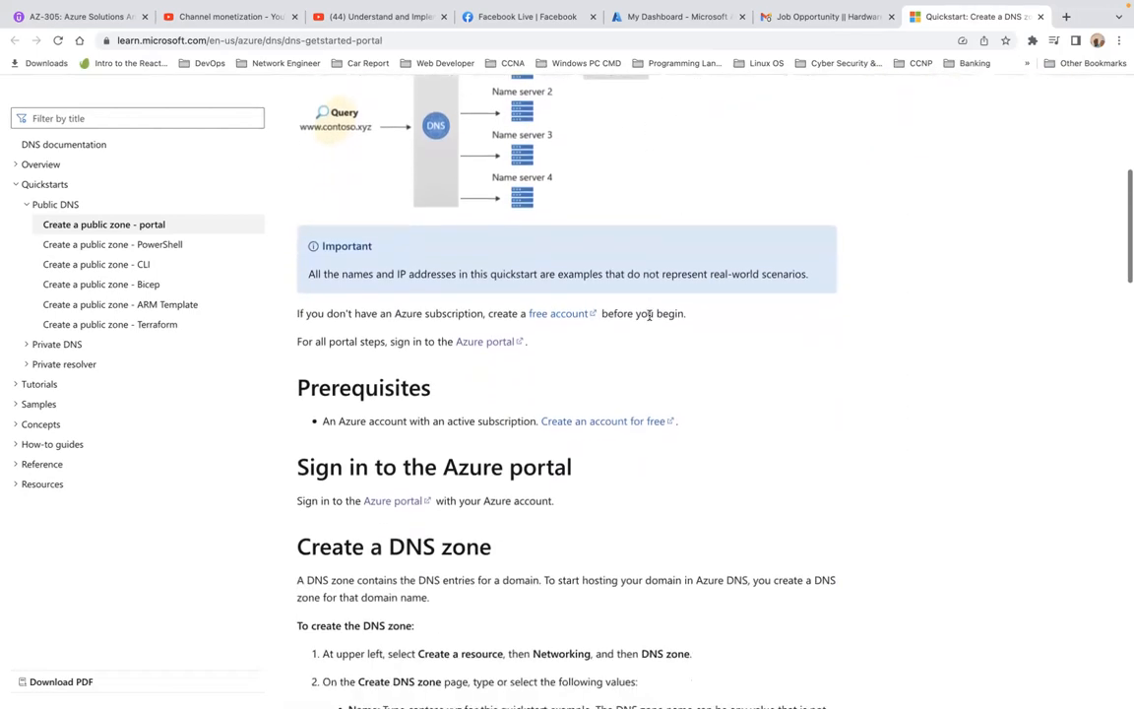
{"action": "scroll", "coordinate": [648, 319], "scroll_direction": "down", "scroll_amount": 2}
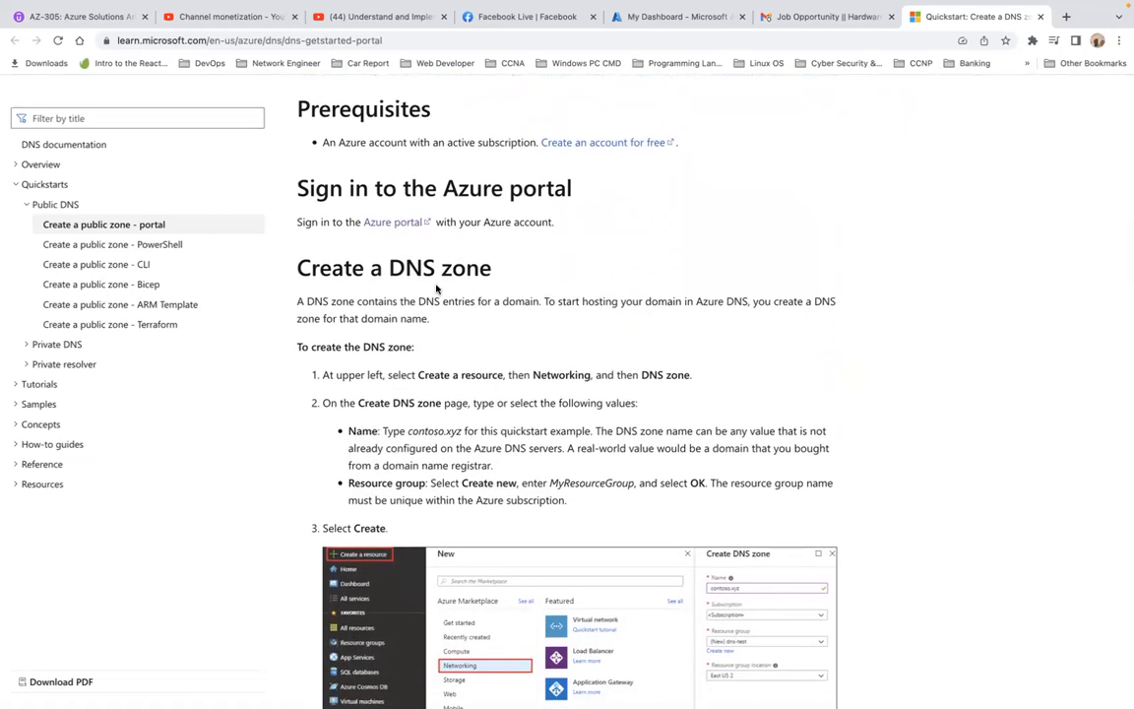
- Review the quickstart's sections on creating a DNS zone, creating a DNS record and testing the name resolution
{"action": "triple_click", "coordinate": [460, 276]}
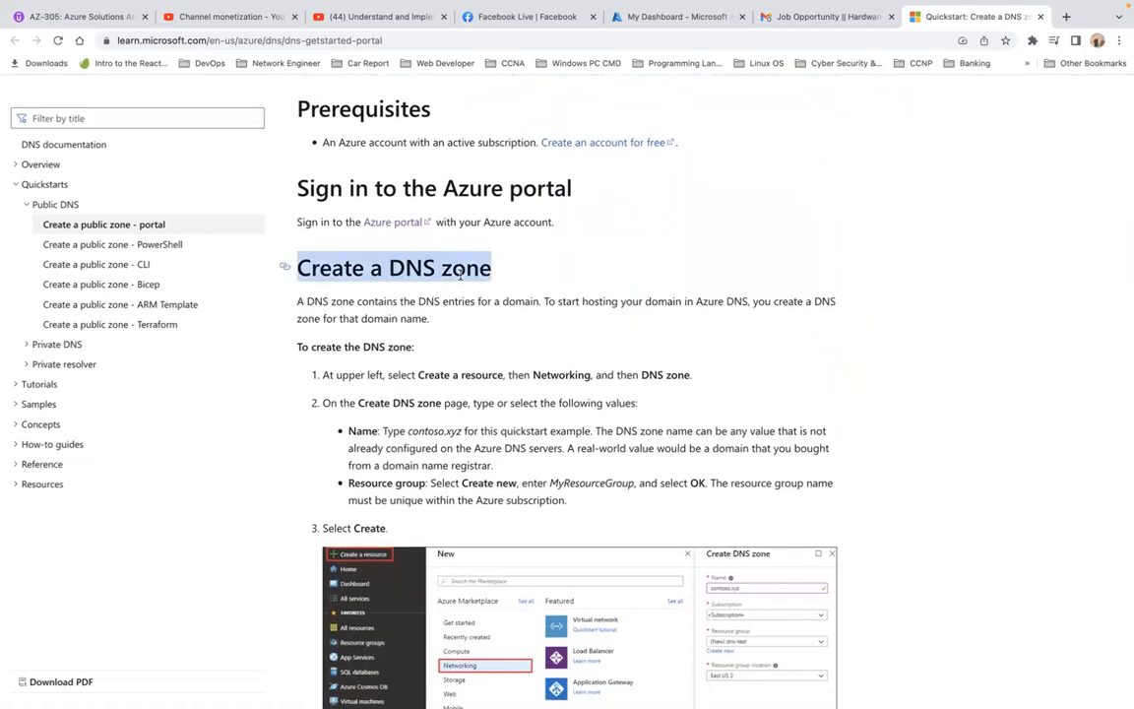
{"action": "scroll", "coordinate": [531, 283], "scroll_direction": "down", "scroll_amount": 5}
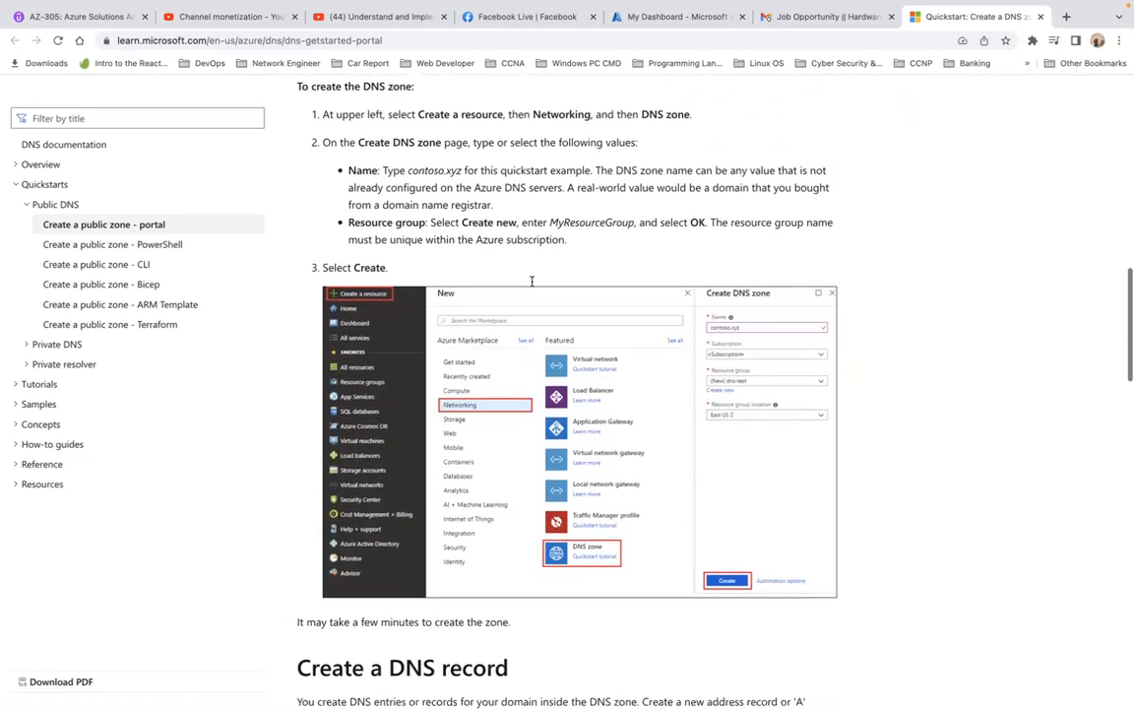
{"action": "scroll", "coordinate": [531, 282], "scroll_direction": "down", "scroll_amount": 6}
{"action": "double_click", "coordinate": [468, 340]}
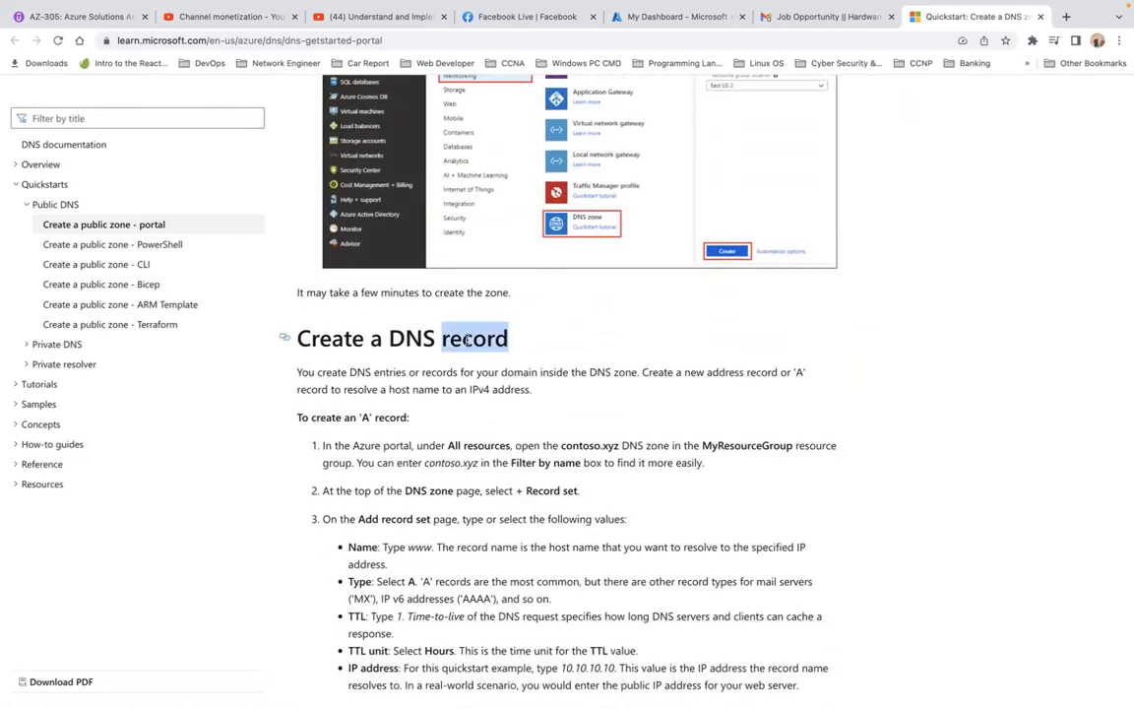
{"action": "triple_click", "coordinate": [468, 340]}
{"action": "scroll", "coordinate": [549, 358], "scroll_direction": "down", "scroll_amount": 11}
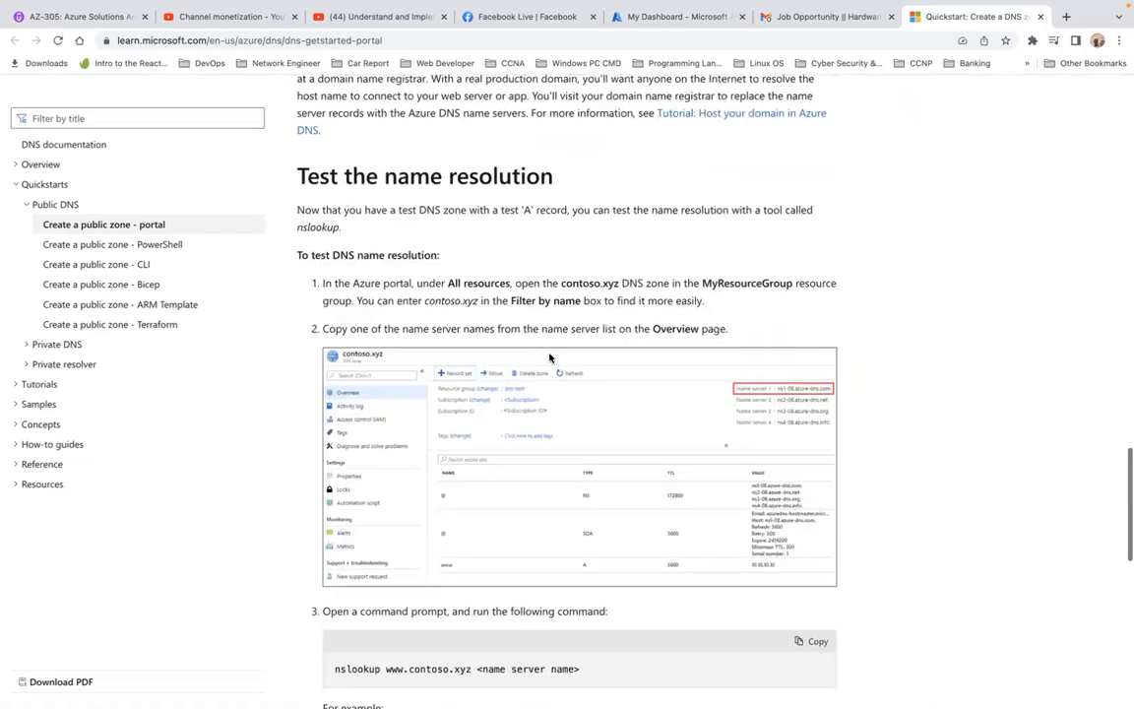
{"action": "triple_click", "coordinate": [426, 173]}
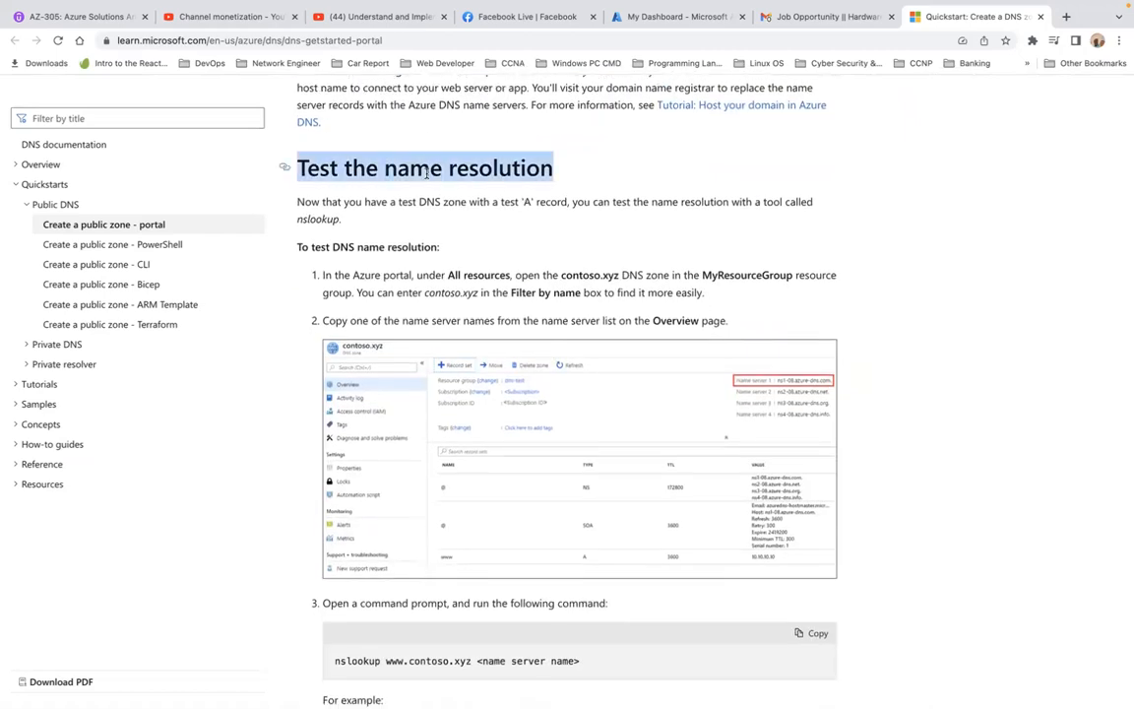
{"action": "scroll", "coordinate": [522, 214], "scroll_direction": "down", "scroll_amount": 6}
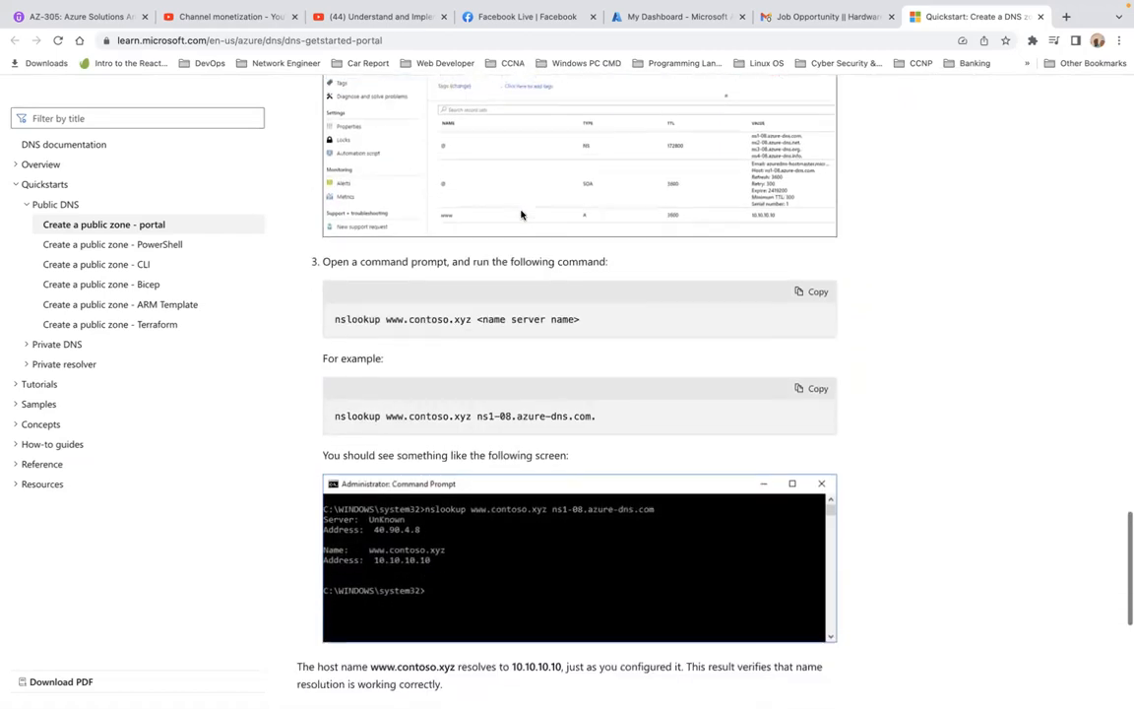
{"action": "scroll", "coordinate": [522, 214], "scroll_direction": "up", "scroll_amount": 14}
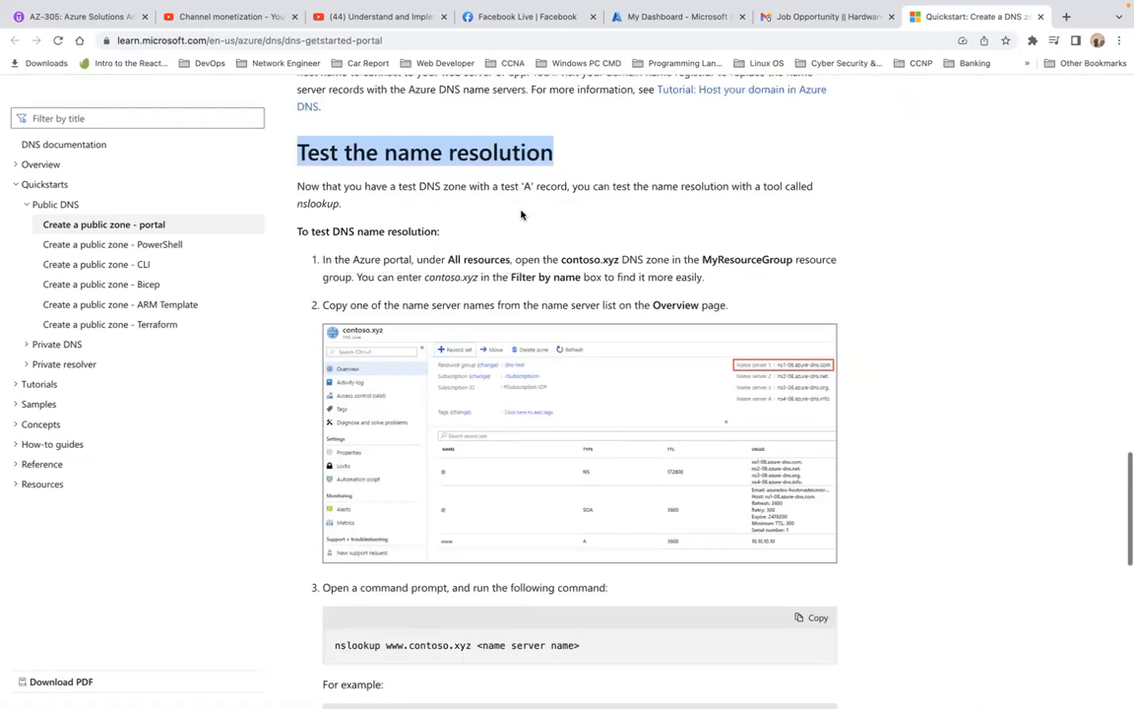
{"action": "scroll", "coordinate": [522, 211], "scroll_direction": "up", "scroll_amount": 11}
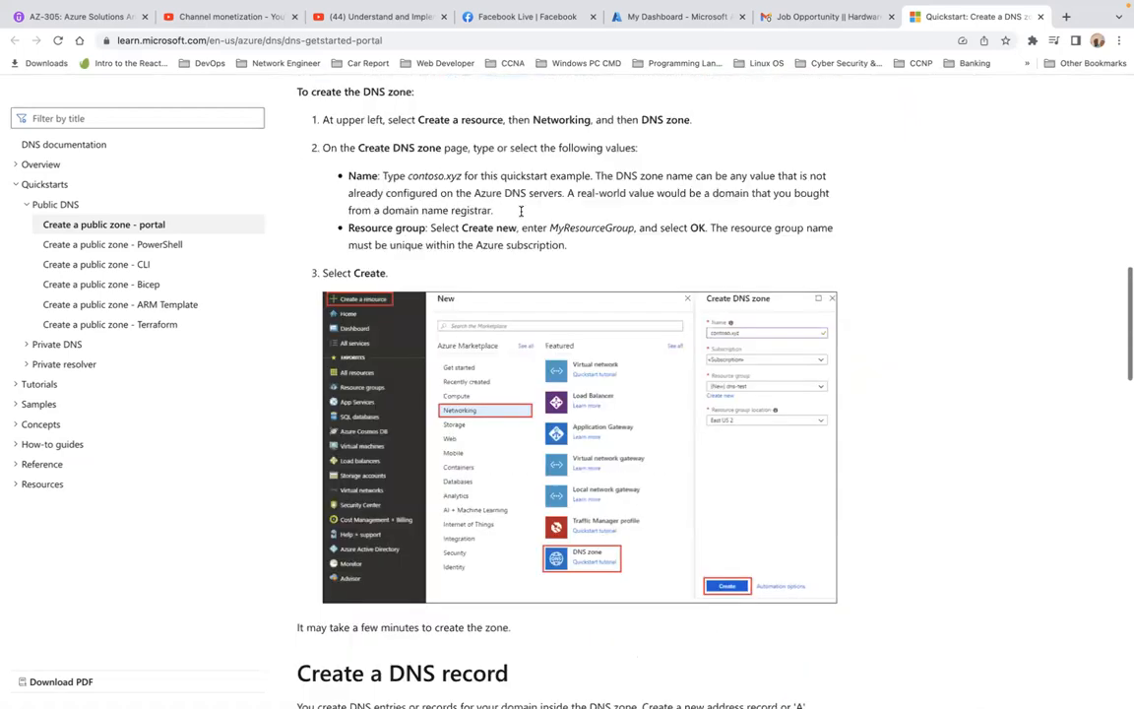
{"action": "scroll", "coordinate": [522, 215], "scroll_direction": "up", "scroll_amount": 1}
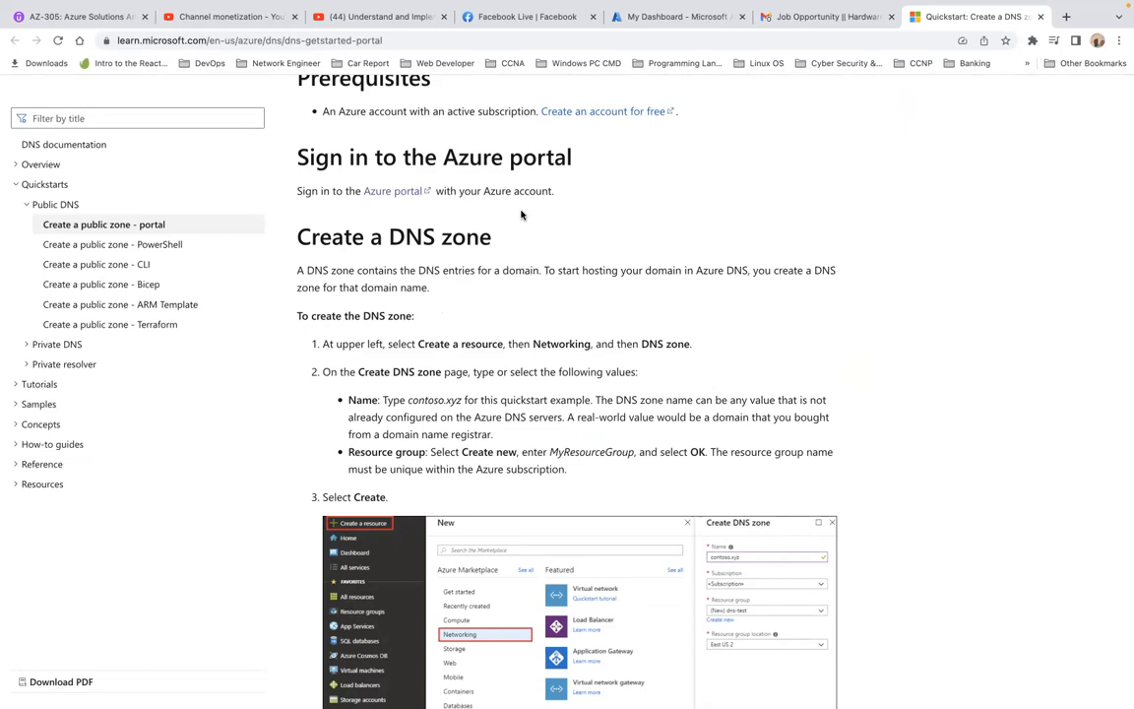
{"action": "scroll", "coordinate": [522, 214], "scroll_direction": "up", "scroll_amount": 10}
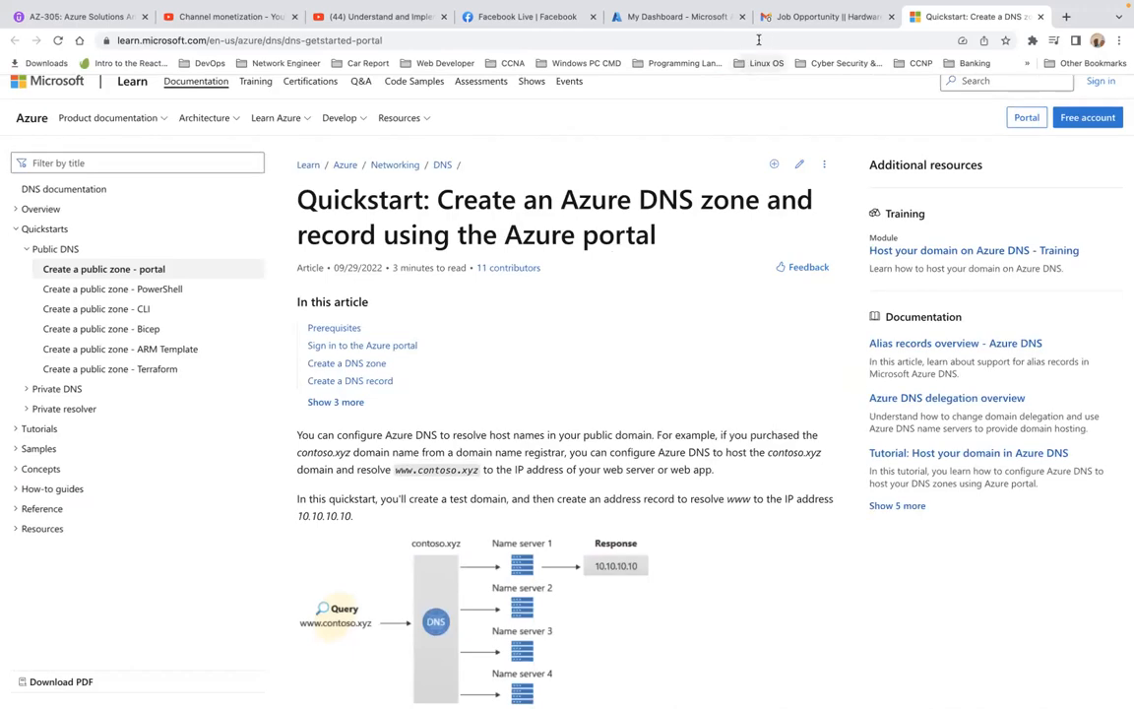
- Switch to the Azure portal and start creating a new DNS zone from the DNS zones service
{"action": "left_click", "coordinate": [695, 18]}
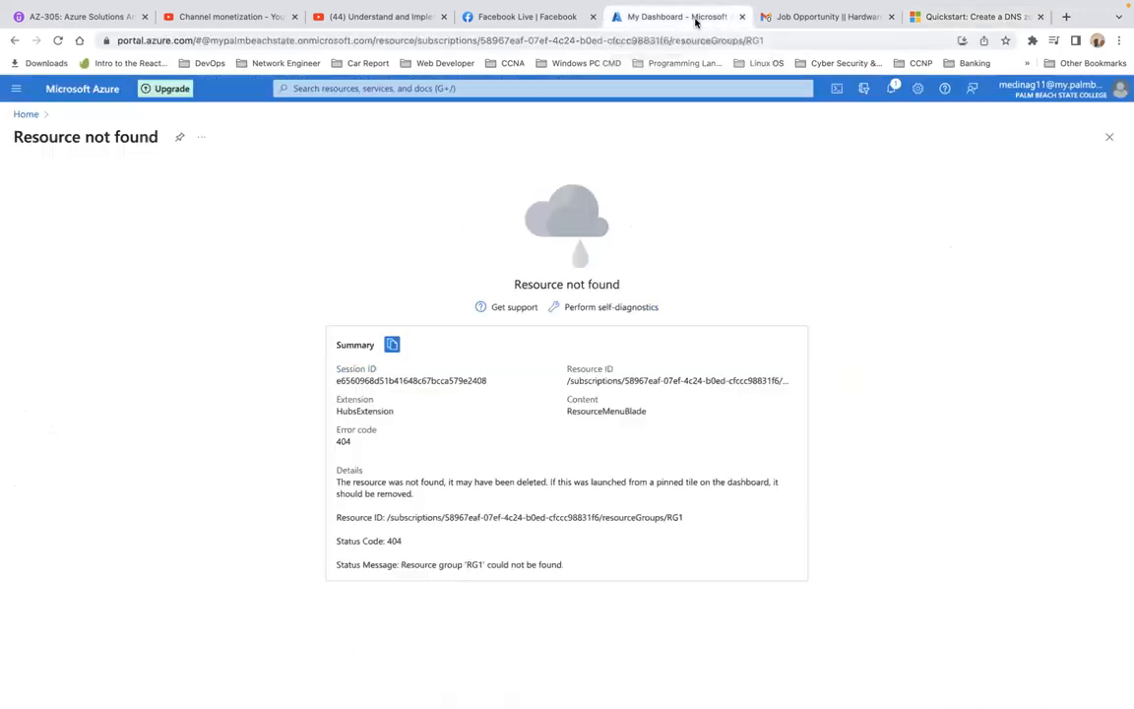
{"action": "left_click", "coordinate": [27, 115]}
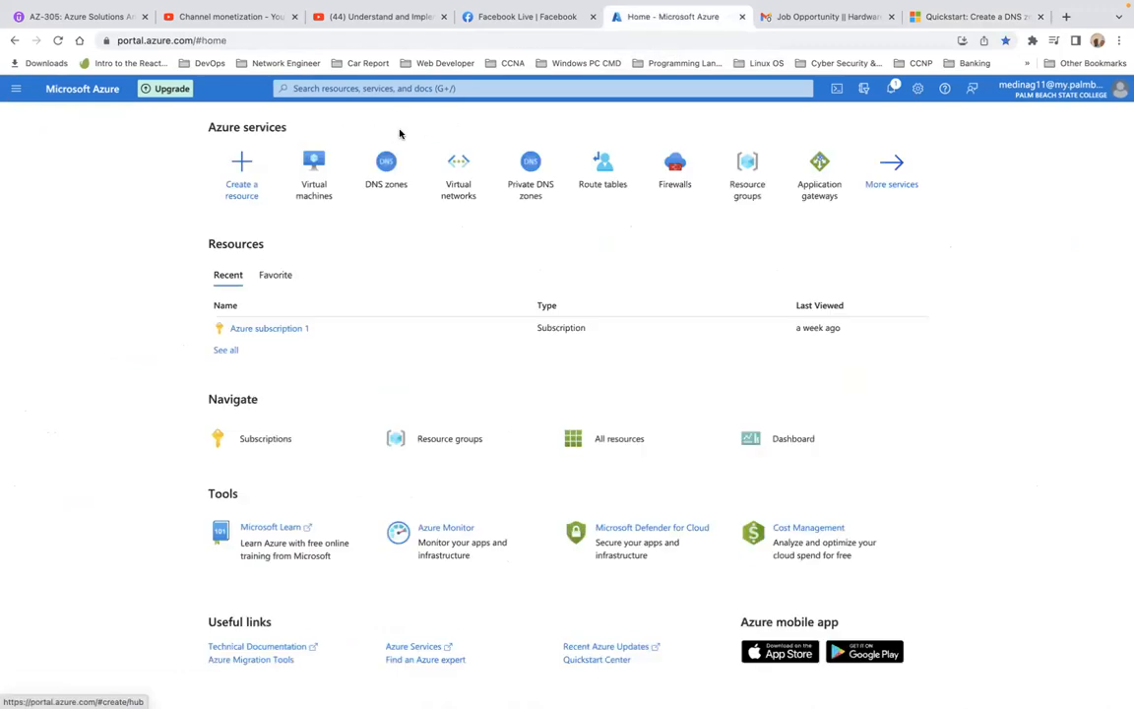
{"action": "left_click", "coordinate": [387, 160]}
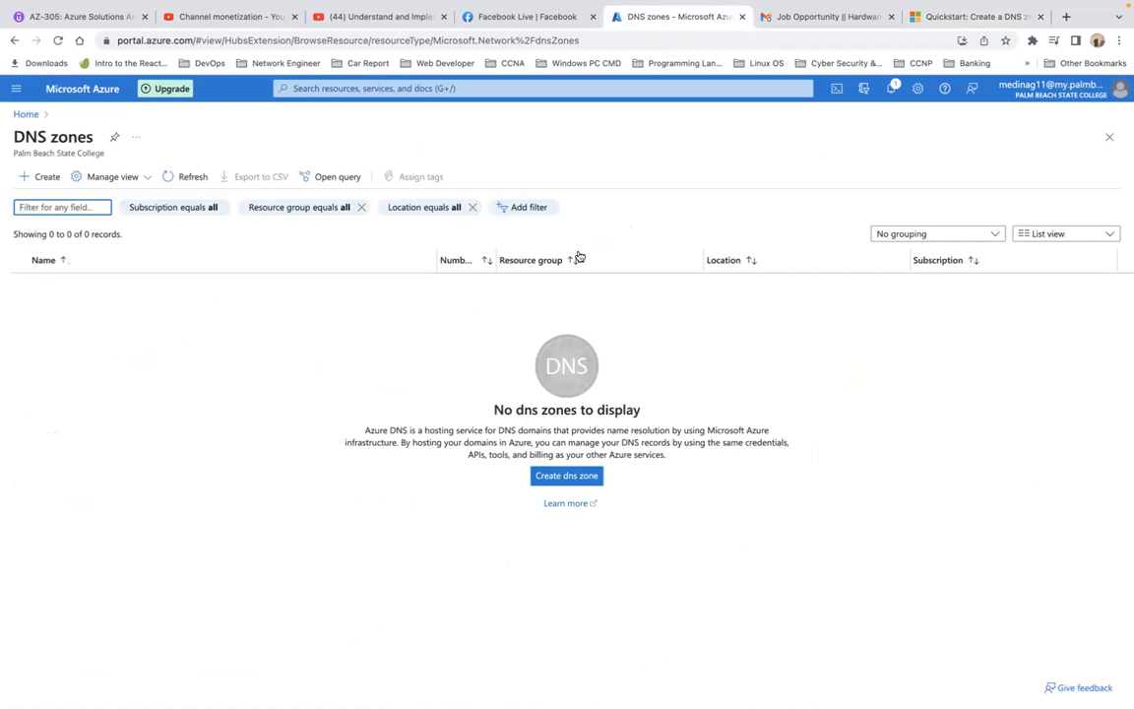
{"action": "left_click", "coordinate": [588, 478]}
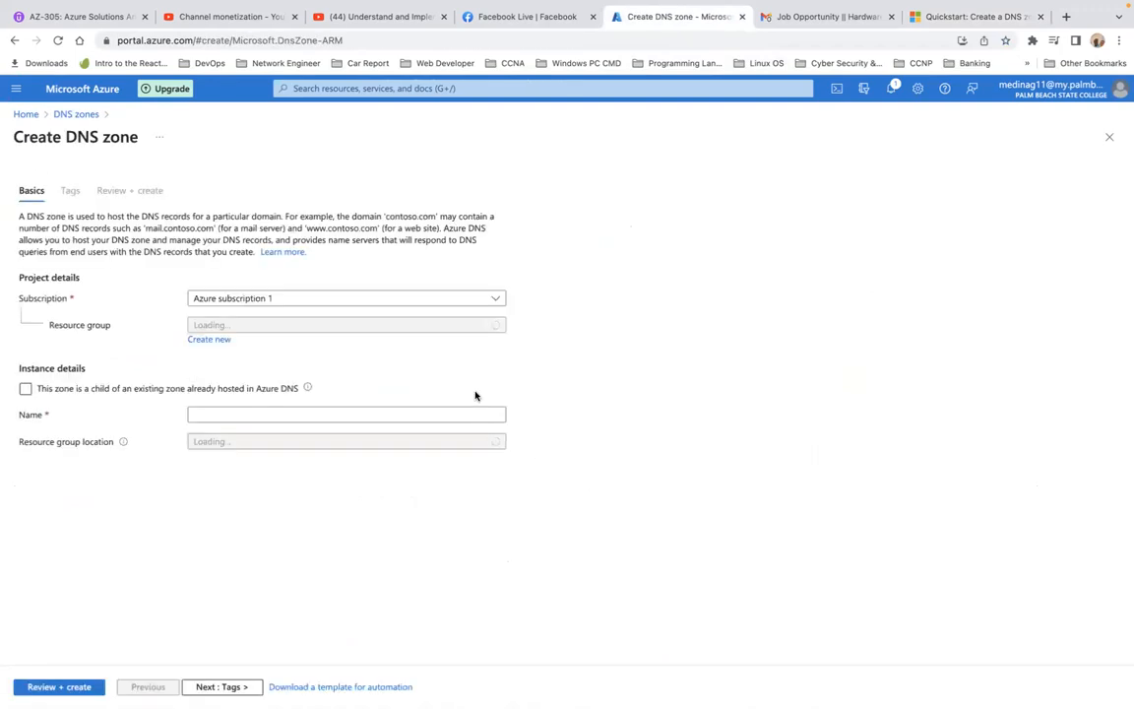
{"action": "left_click", "coordinate": [242, 330]}
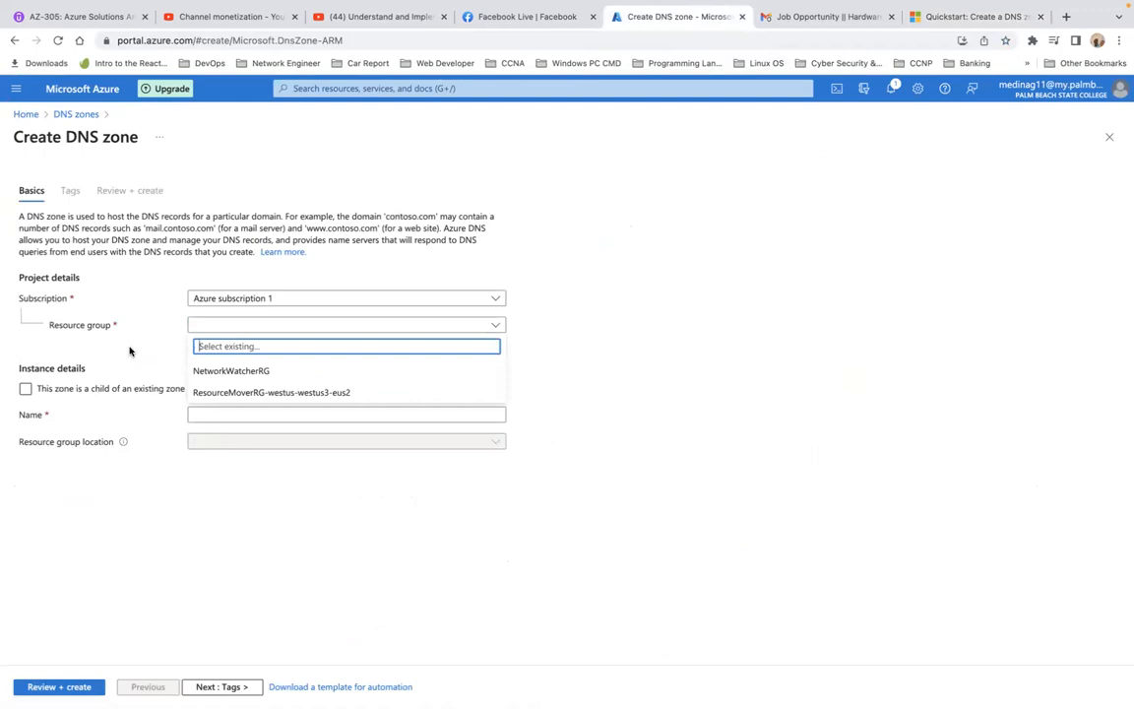
{"action": "left_click", "coordinate": [134, 349]}
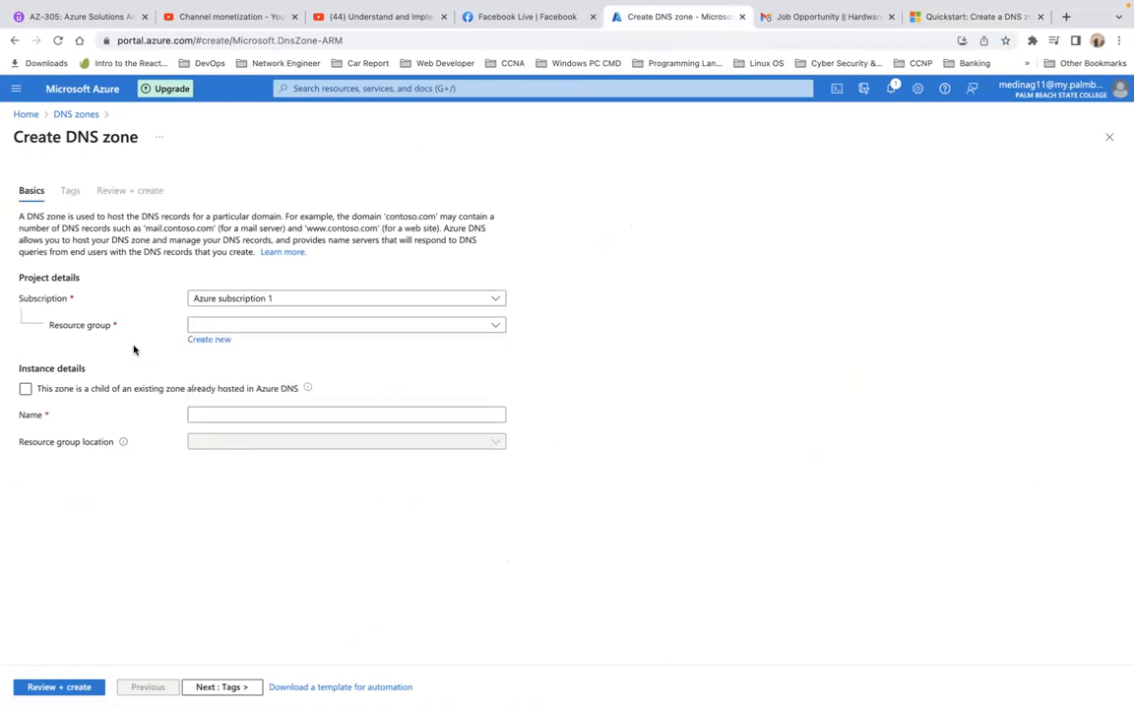
{"action": "left_click", "coordinate": [224, 324]}
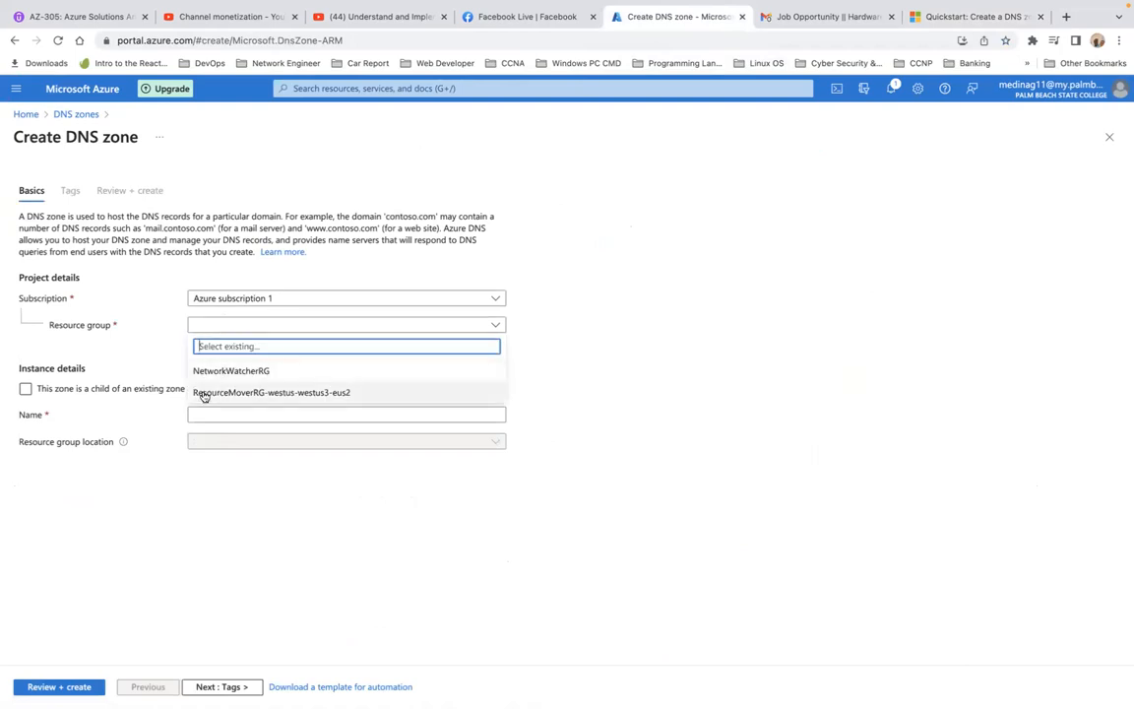
{"action": "left_click", "coordinate": [149, 351]}
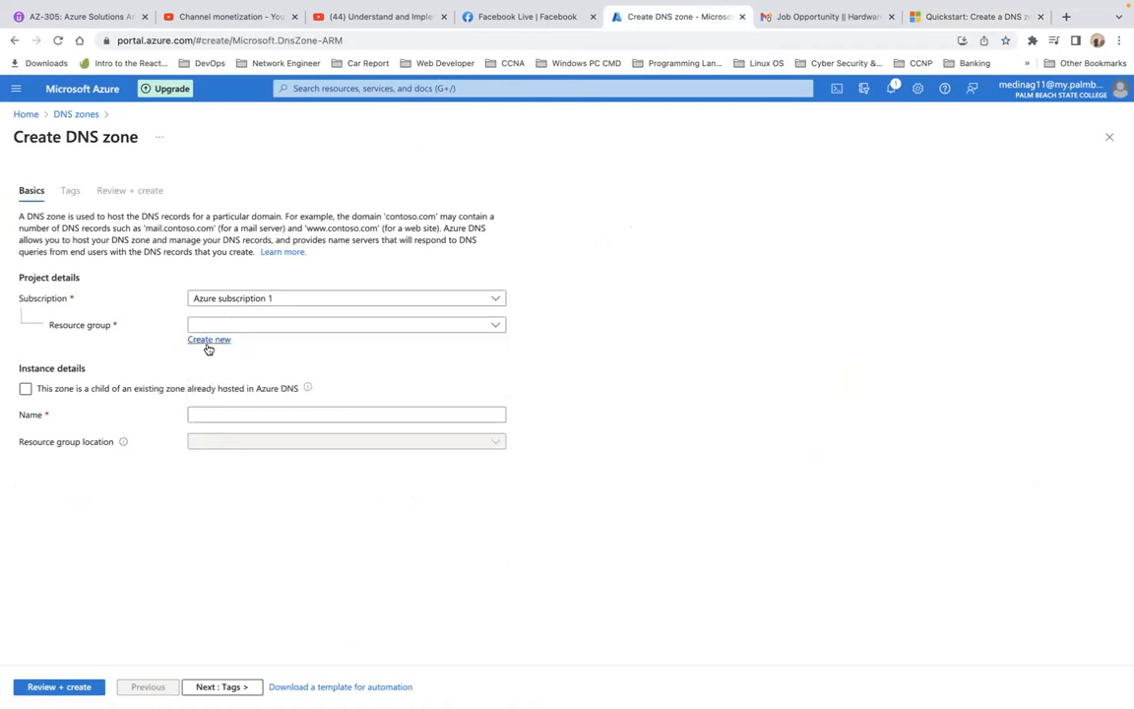
- Create a new resource group named RG1 for the DNS zone
{"action": "left_click", "coordinate": [207, 340]}
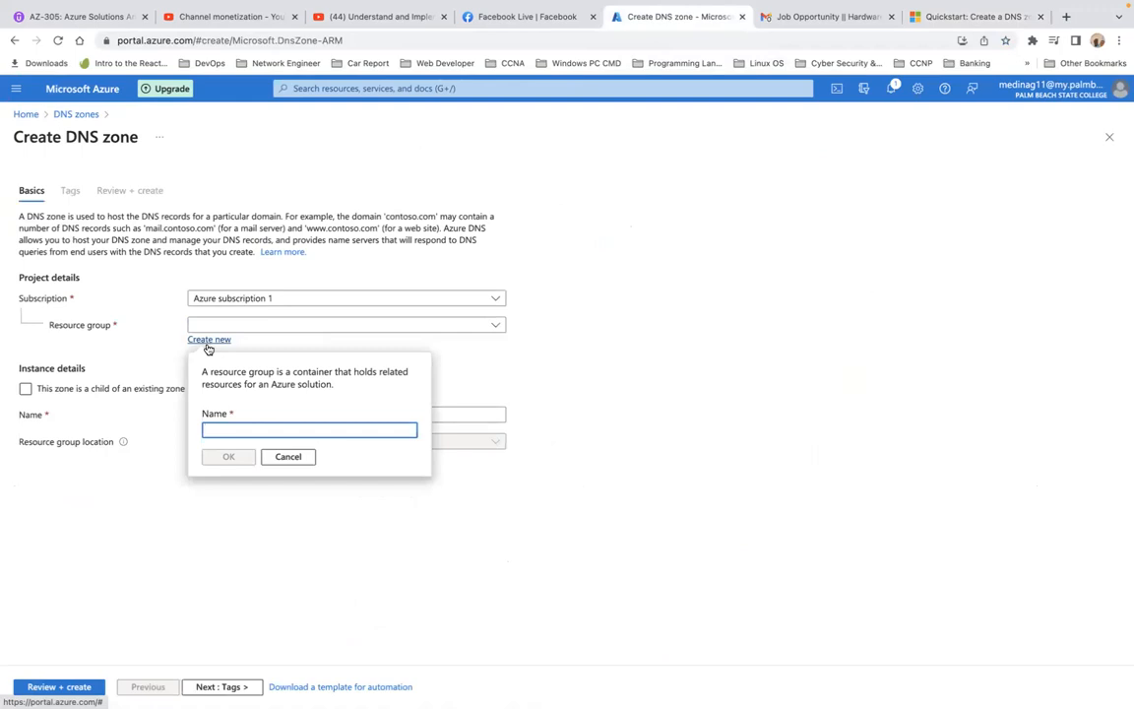
{"action": "type", "text": "RG1"}
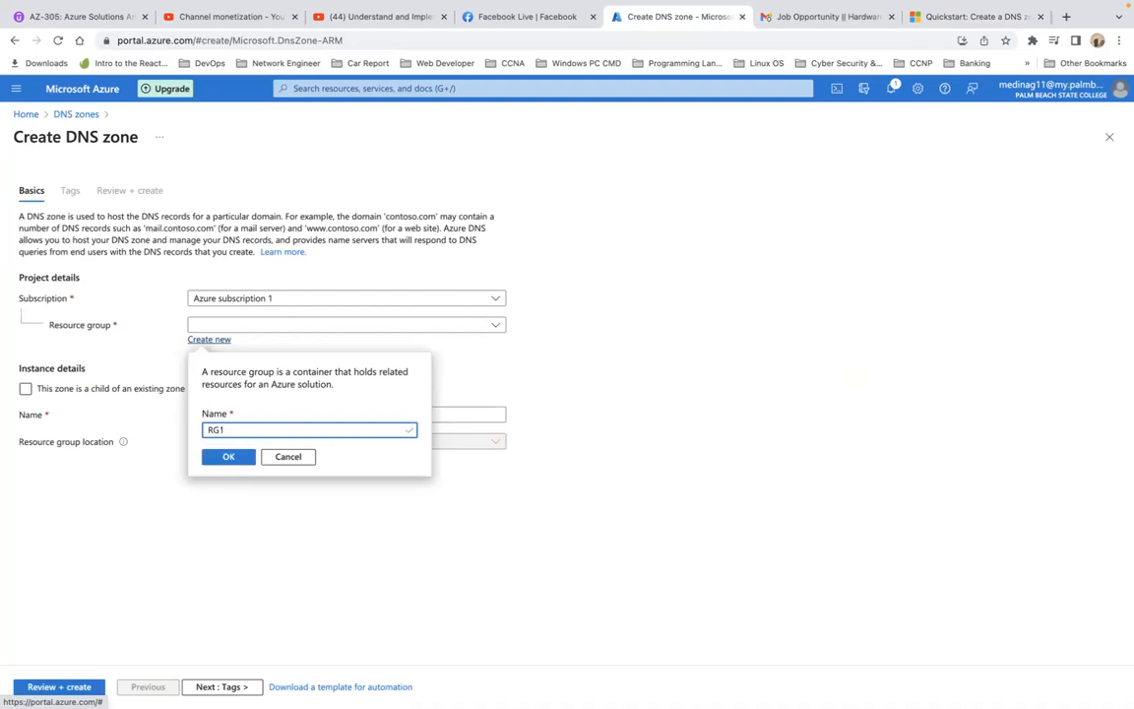
{"action": "left_click", "coordinate": [229, 456]}
- Name the DNS zone aztestdns.com with East US as the resource group location, and submit the configuration for review
{"action": "left_click", "coordinate": [248, 414]}
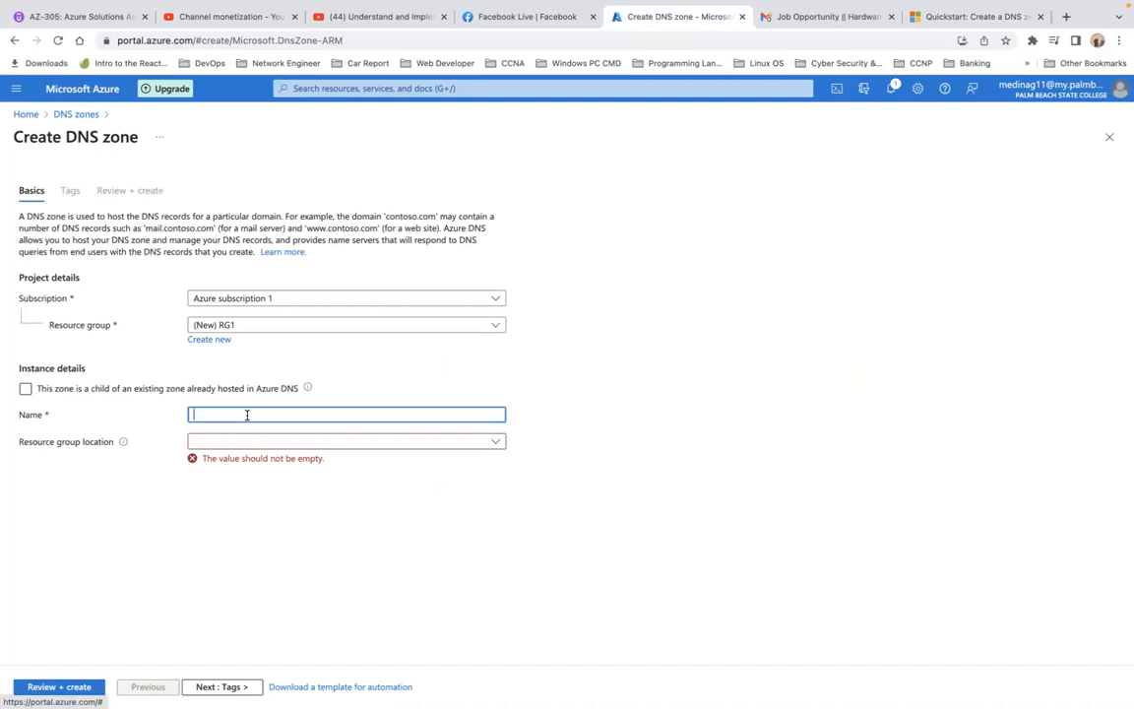
{"action": "type", "text": "azte"}
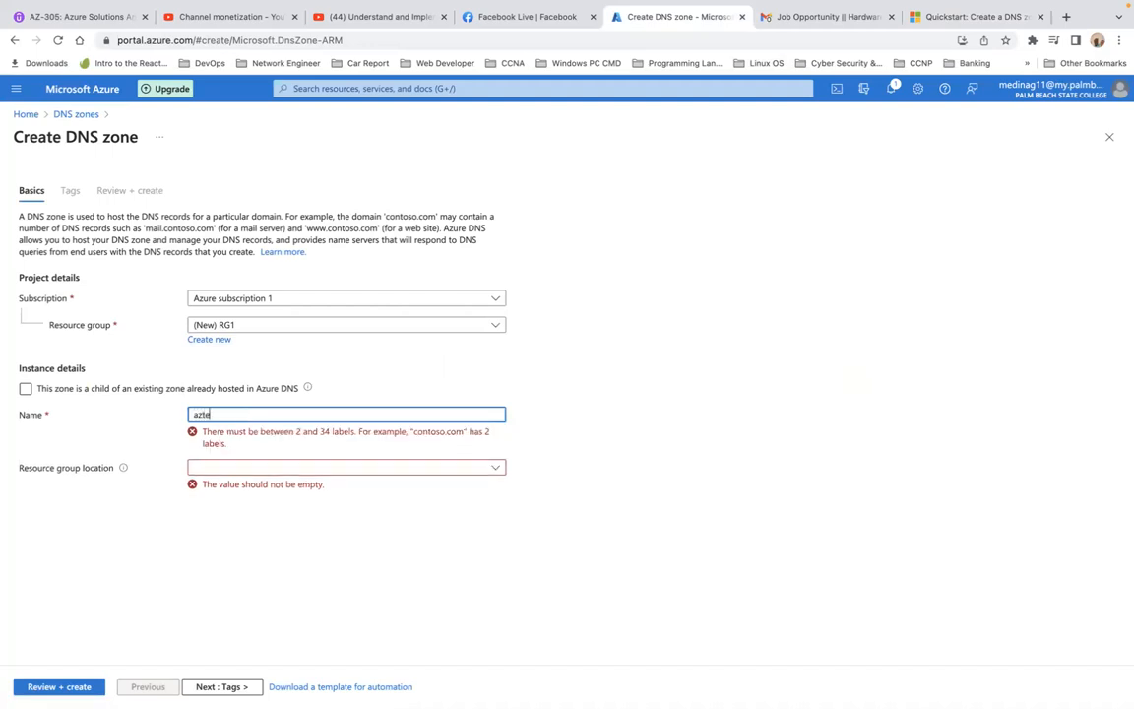
{"action": "type", "text": "stdns.com"}
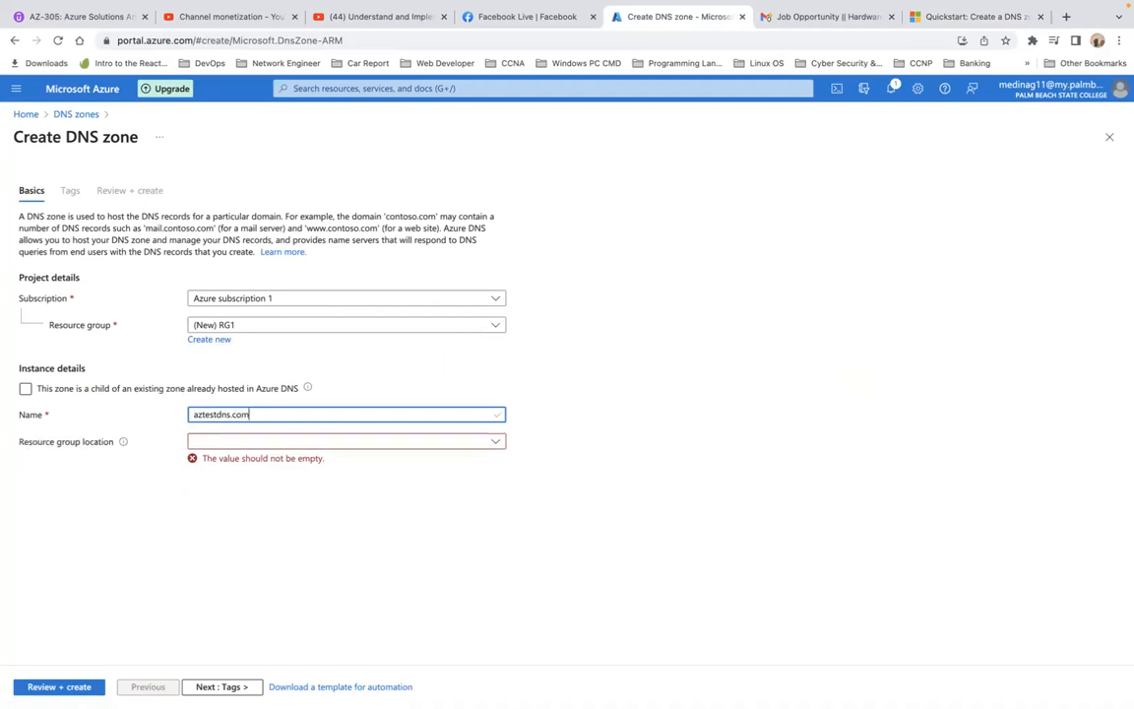
{"action": "left_click", "coordinate": [240, 444]}
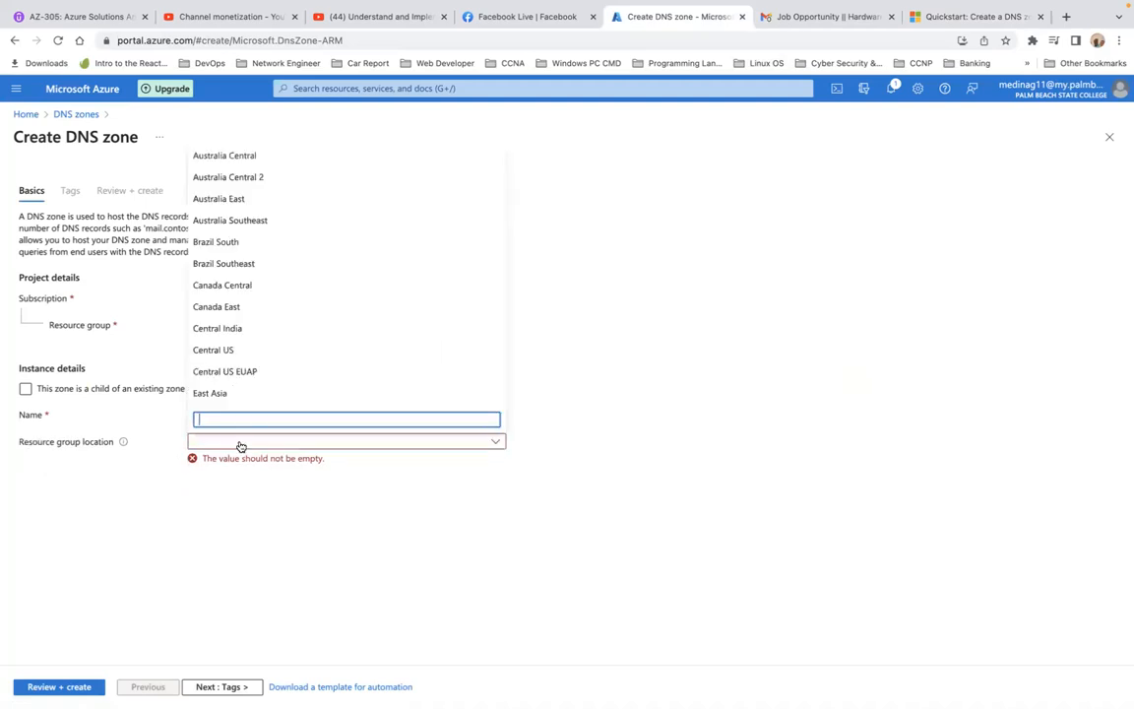
{"action": "type", "text": "u"}
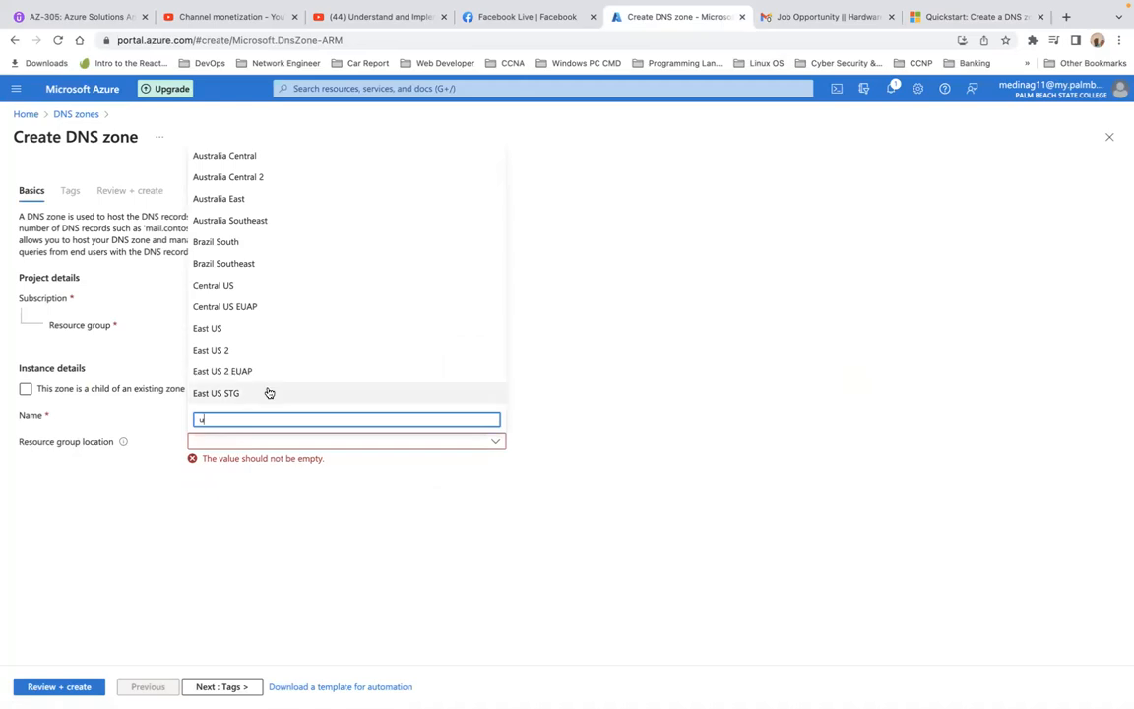
{"action": "left_click", "coordinate": [271, 331]}
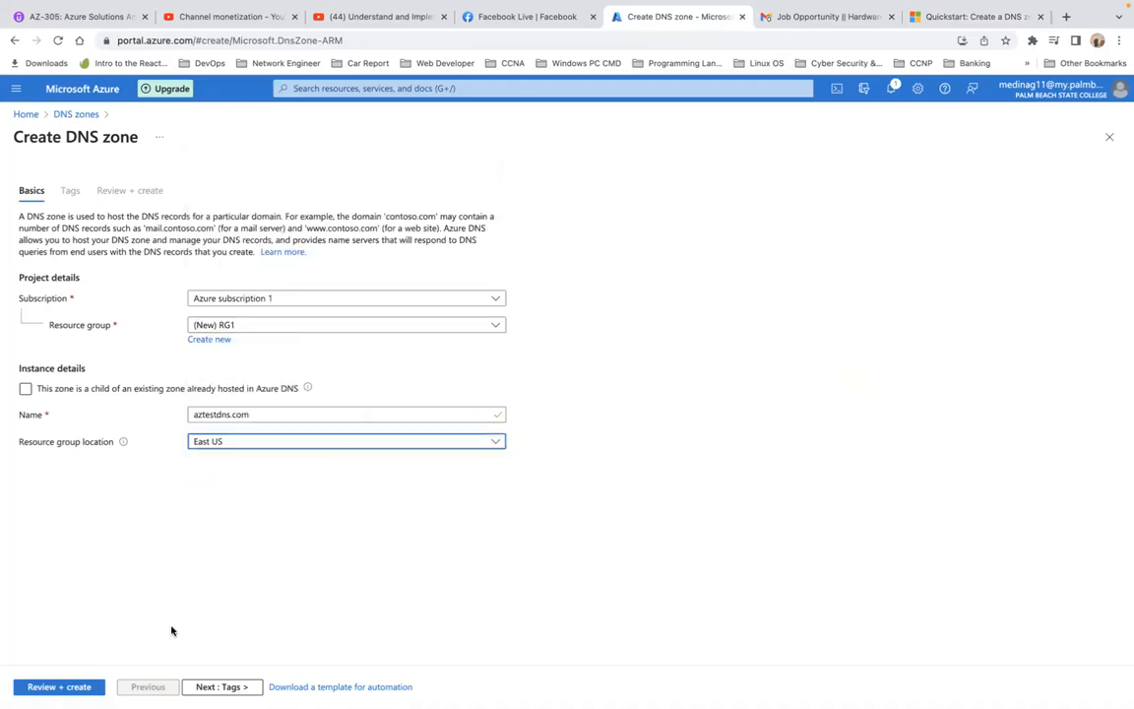
{"action": "left_click", "coordinate": [57, 686]}
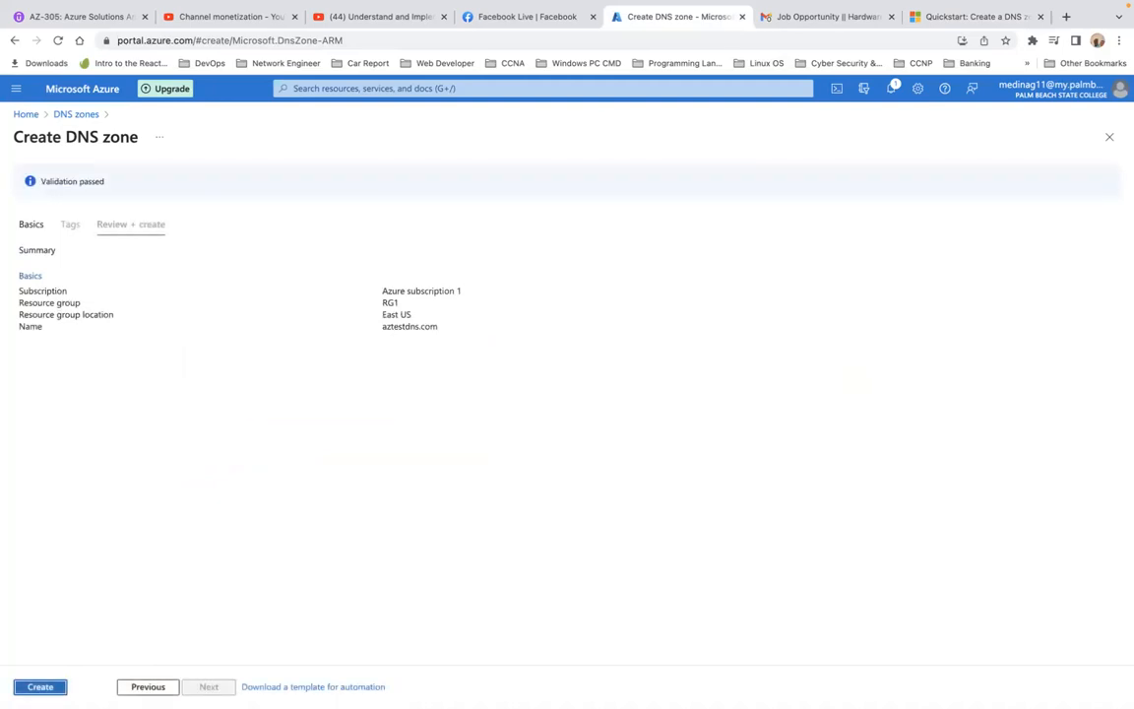
- Create the reviewed DNS zone and open the deployed resource
{"action": "left_click", "coordinate": [40, 686]}
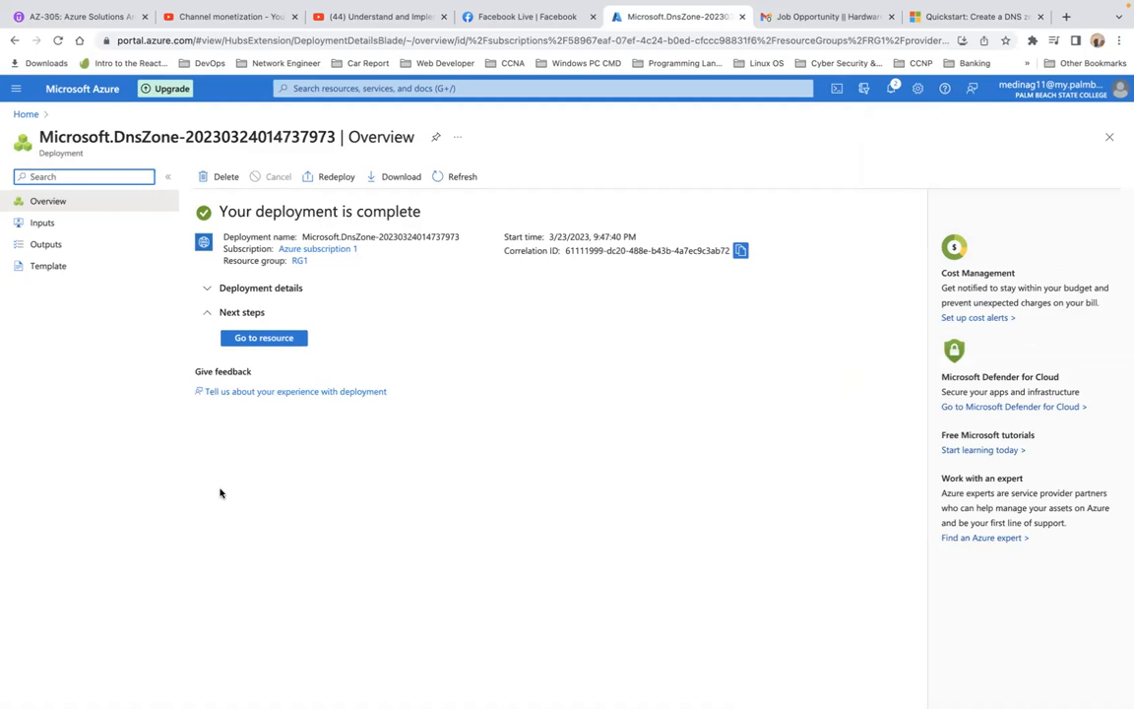
{"action": "left_click", "coordinate": [274, 340]}
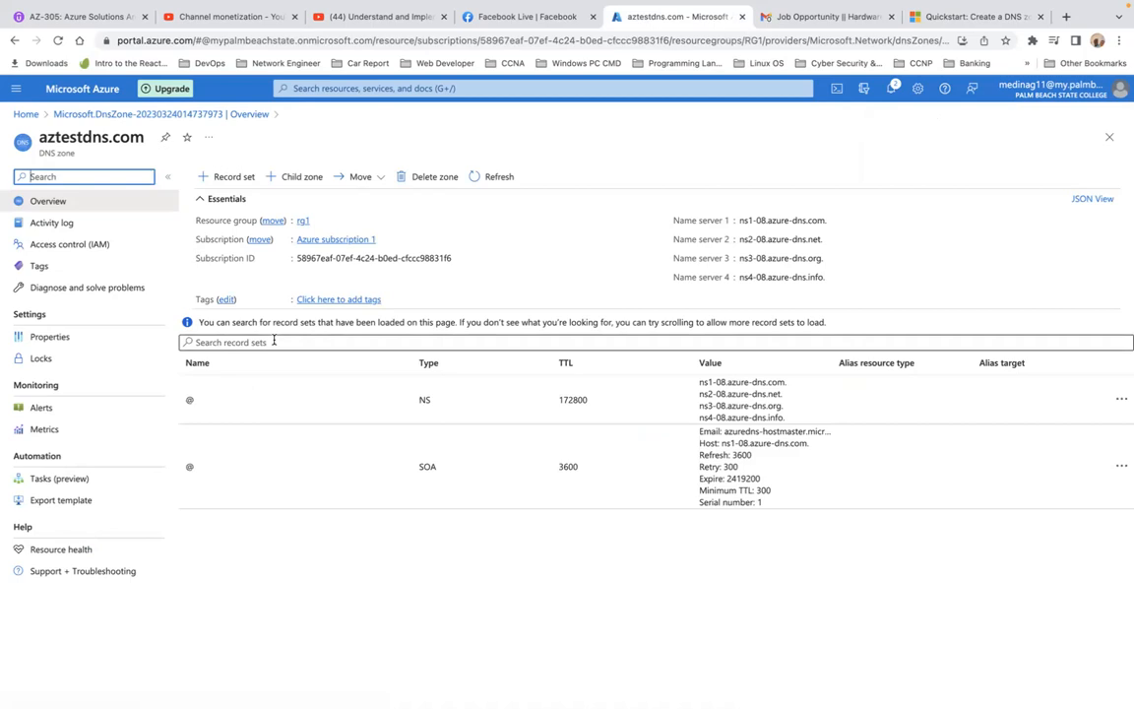
- Return to the portal home and start creating a new virtual machine from the Virtual machines service
{"action": "left_click", "coordinate": [32, 119]}
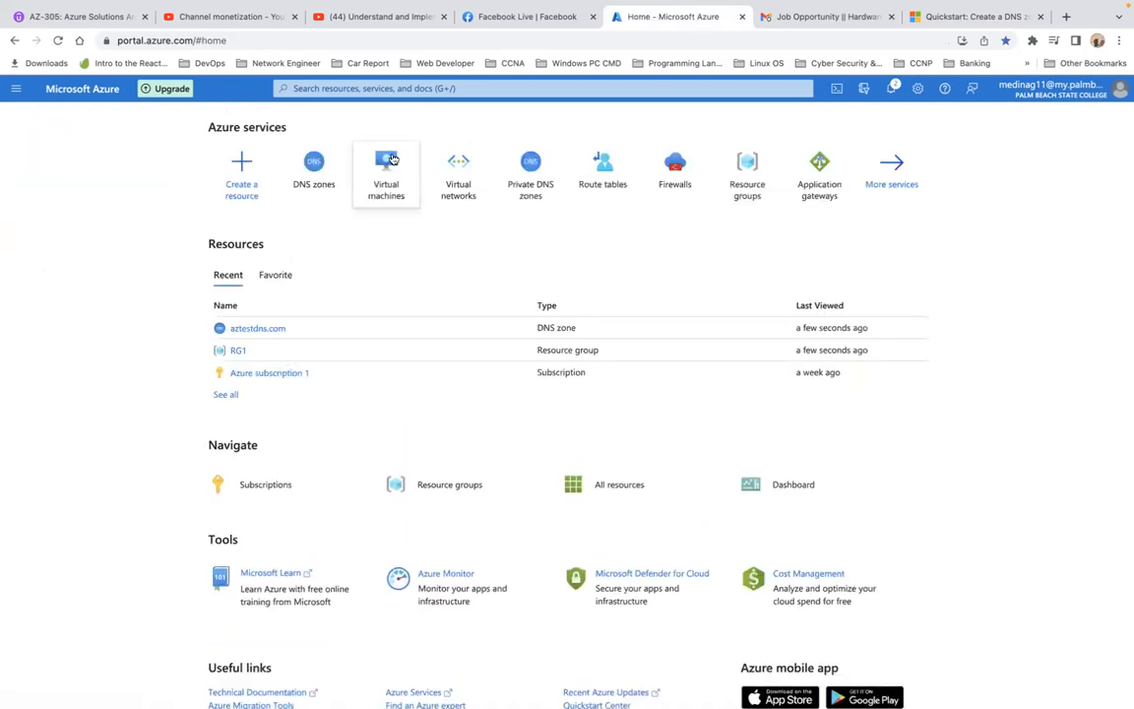
{"action": "left_click", "coordinate": [394, 162]}
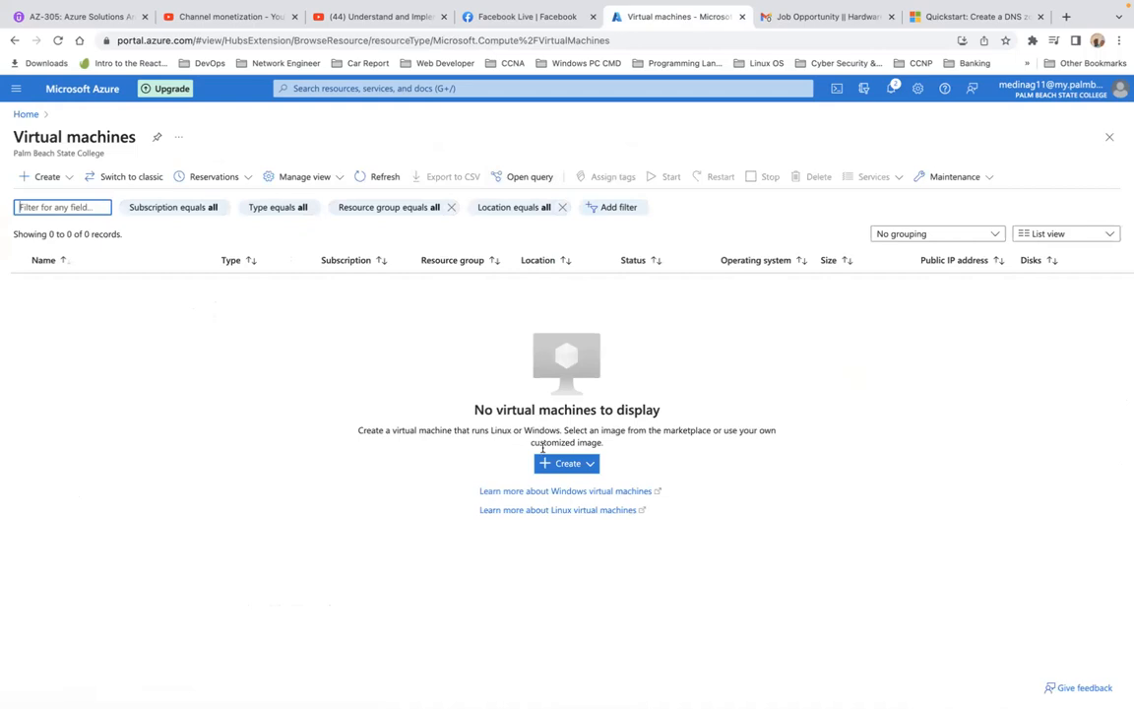
{"action": "left_click", "coordinate": [560, 464]}
{"action": "left_click", "coordinate": [600, 489]}
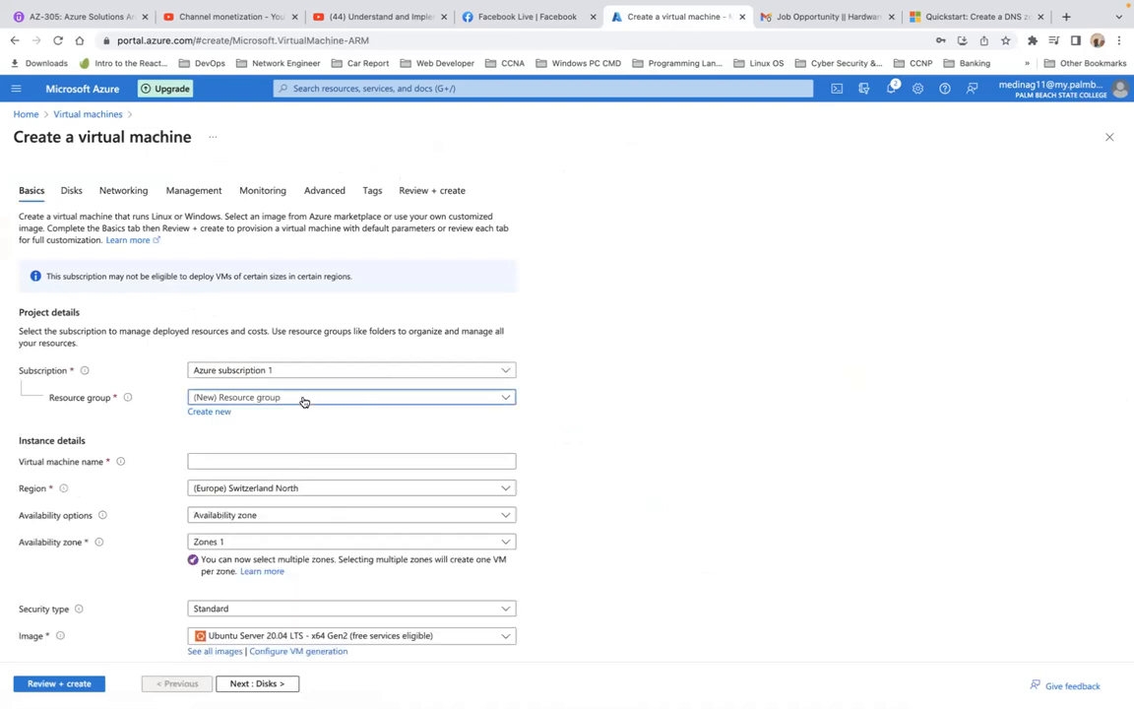
- Assign the virtual machine to resource group RG1 and name it Server1
{"action": "left_click", "coordinate": [301, 399]}
{"action": "left_click", "coordinate": [255, 487]}
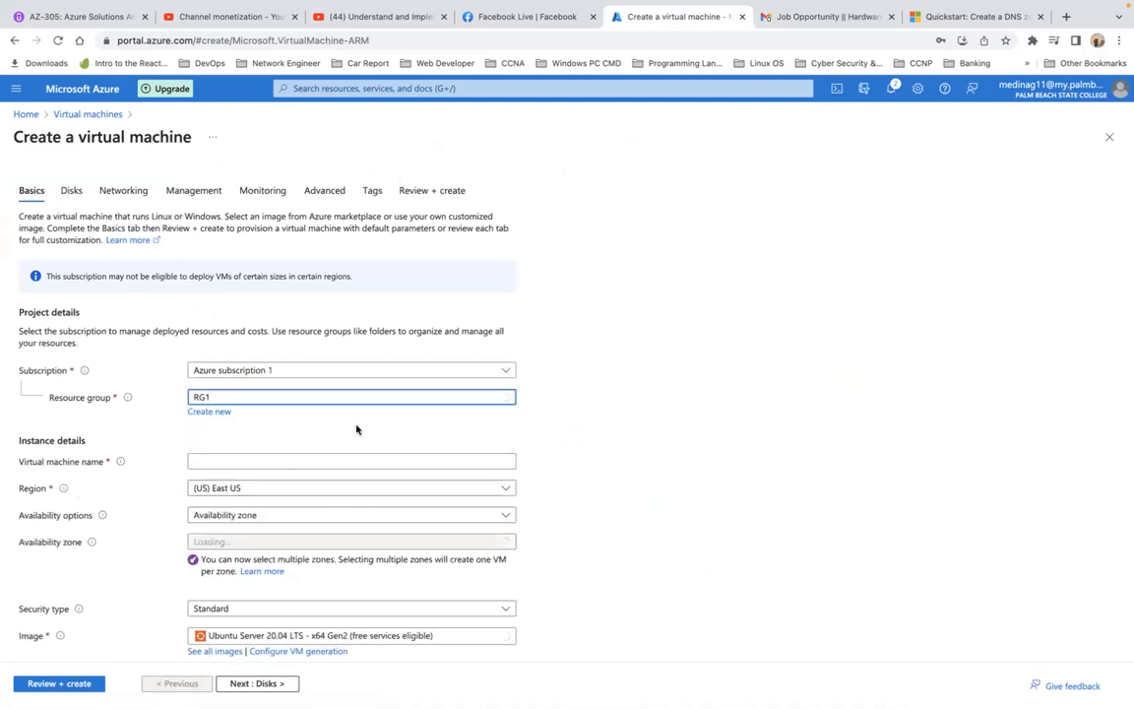
{"action": "scroll", "coordinate": [355, 429], "scroll_direction": "down", "scroll_amount": 3}
{"action": "left_click", "coordinate": [317, 301]}
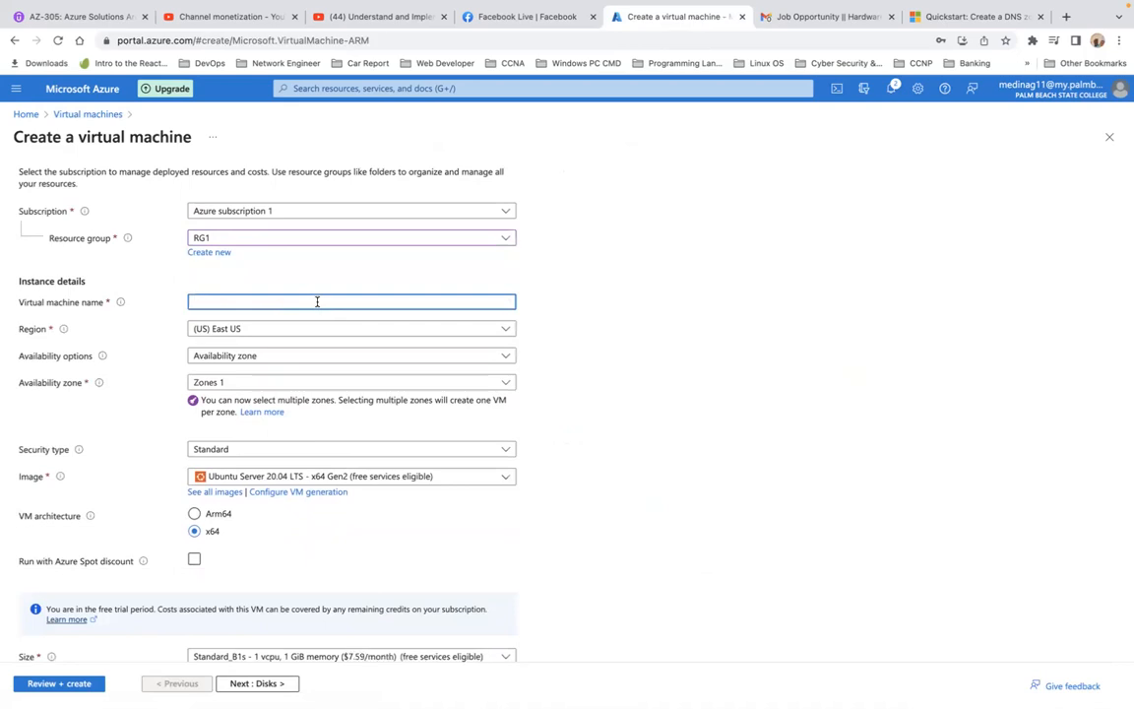
{"action": "type", "text": "Server1"}
- Keep the Standard security type and choose the Windows Server 2016 Datacenter - x64 Gen2 image
{"action": "scroll", "coordinate": [300, 361], "scroll_direction": "down", "scroll_amount": 1}
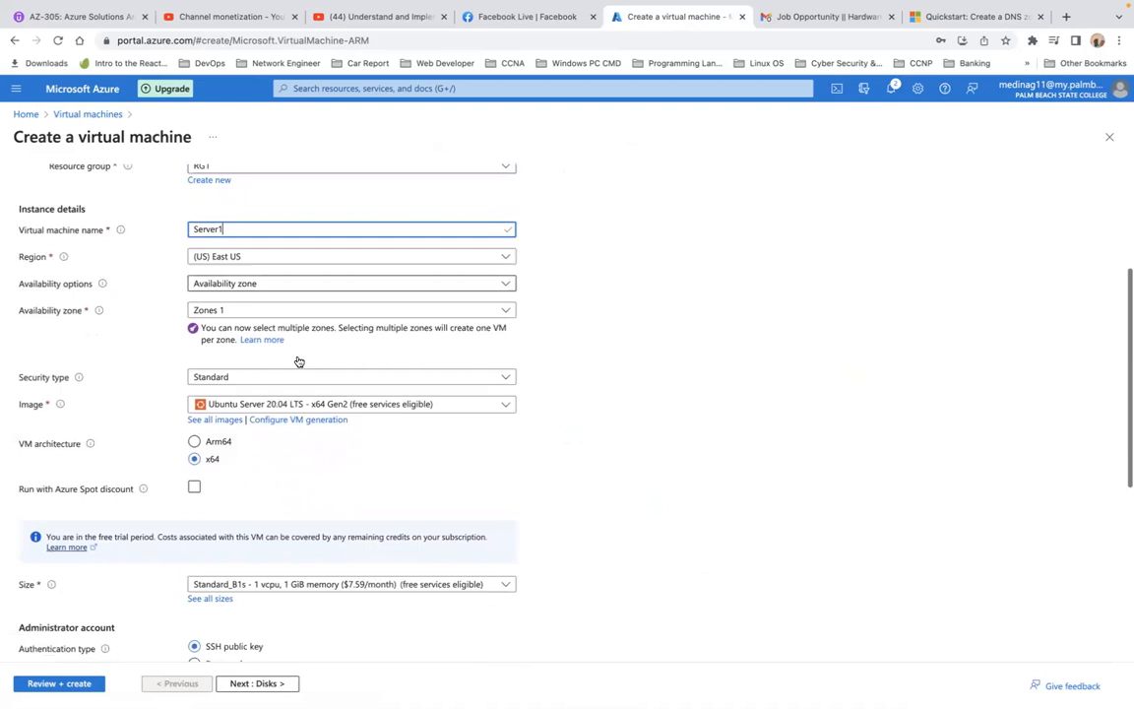
{"action": "scroll", "coordinate": [299, 361], "scroll_direction": "down", "scroll_amount": 1}
{"action": "left_click", "coordinate": [356, 325]}
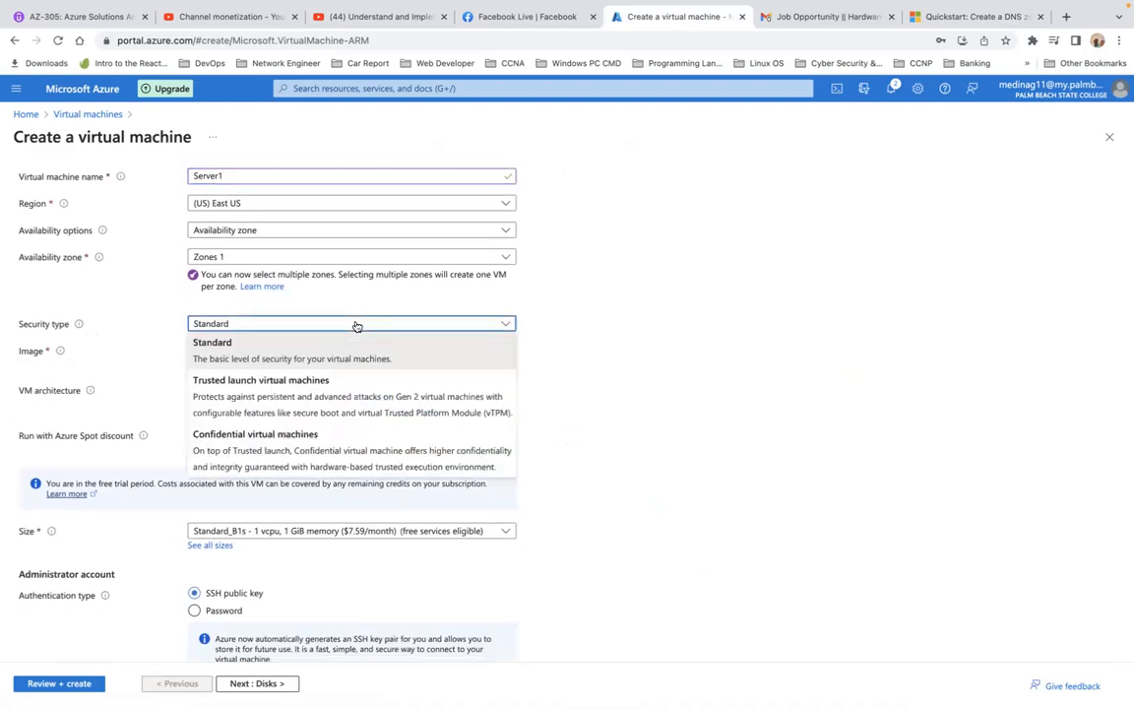
{"action": "left_click", "coordinate": [341, 341]}
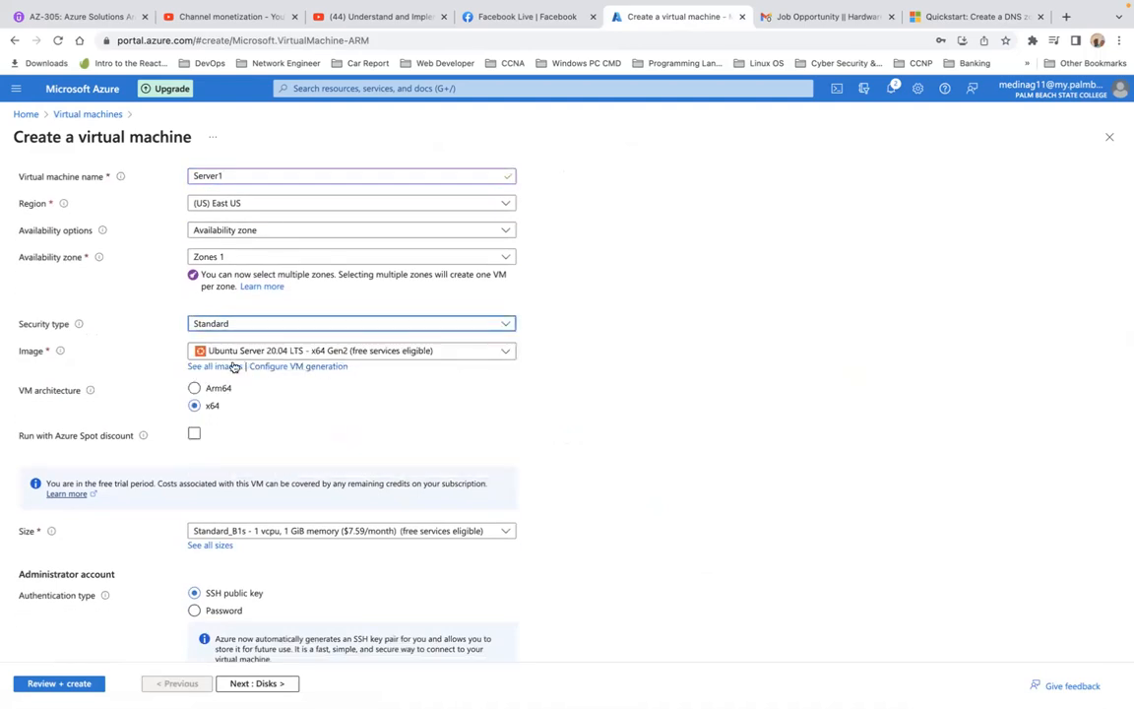
{"action": "left_click", "coordinate": [506, 351]}
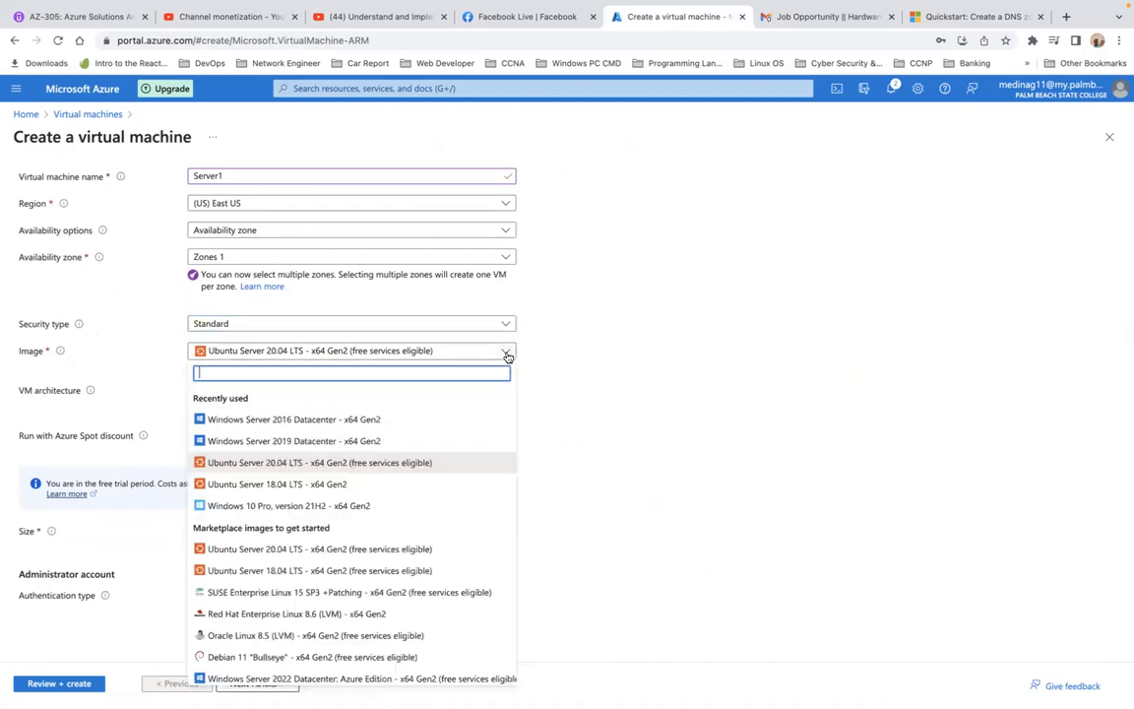
{"action": "left_click", "coordinate": [424, 420]}
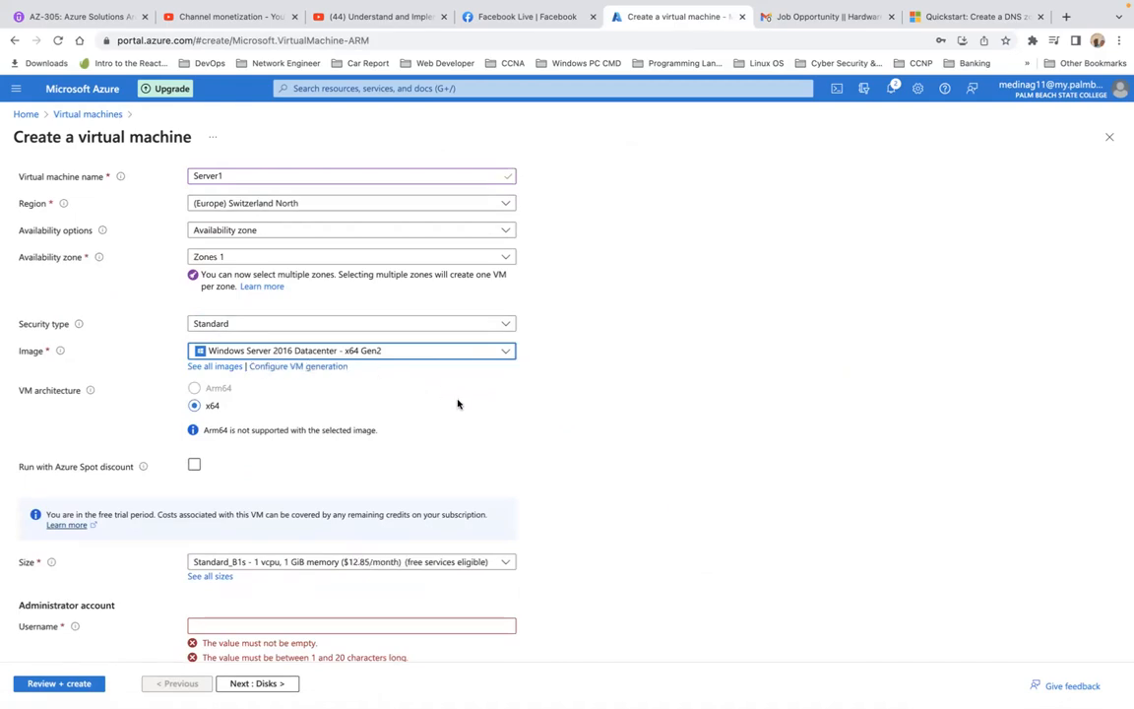
- Enter the administrator account's username and password for the virtual machine, and confirm the password
{"action": "scroll", "coordinate": [457, 403], "scroll_direction": "down", "scroll_amount": 4}
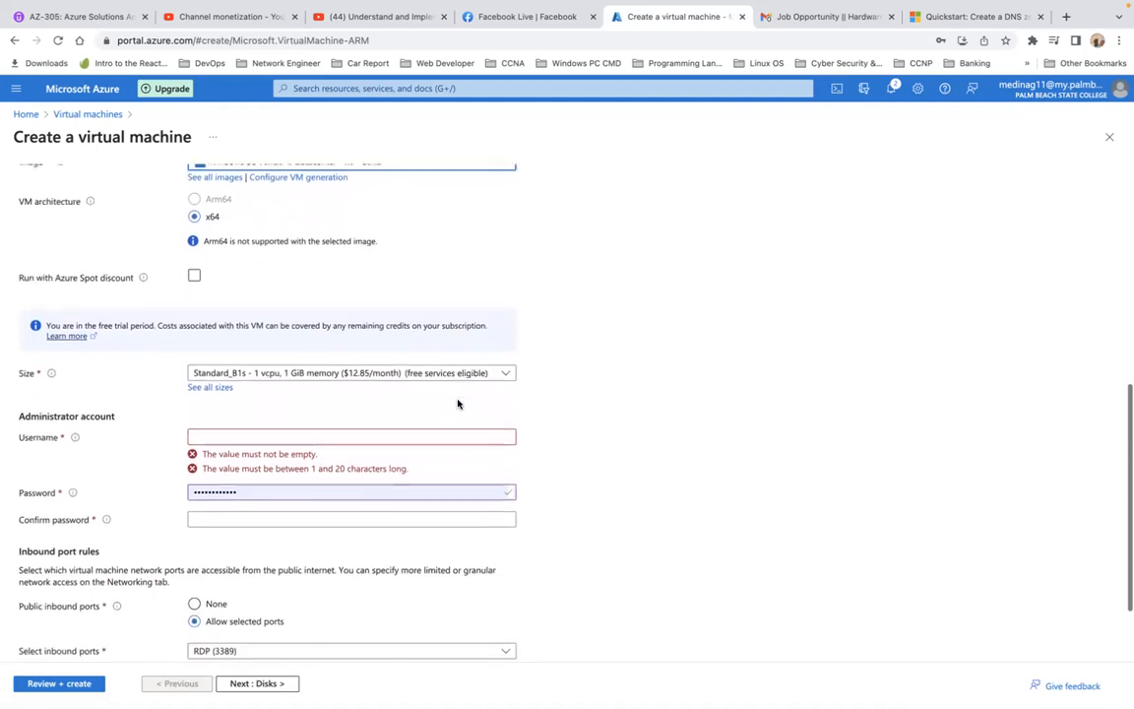
{"action": "left_click", "coordinate": [351, 435]}
{"action": "type", "text": "Karl"}
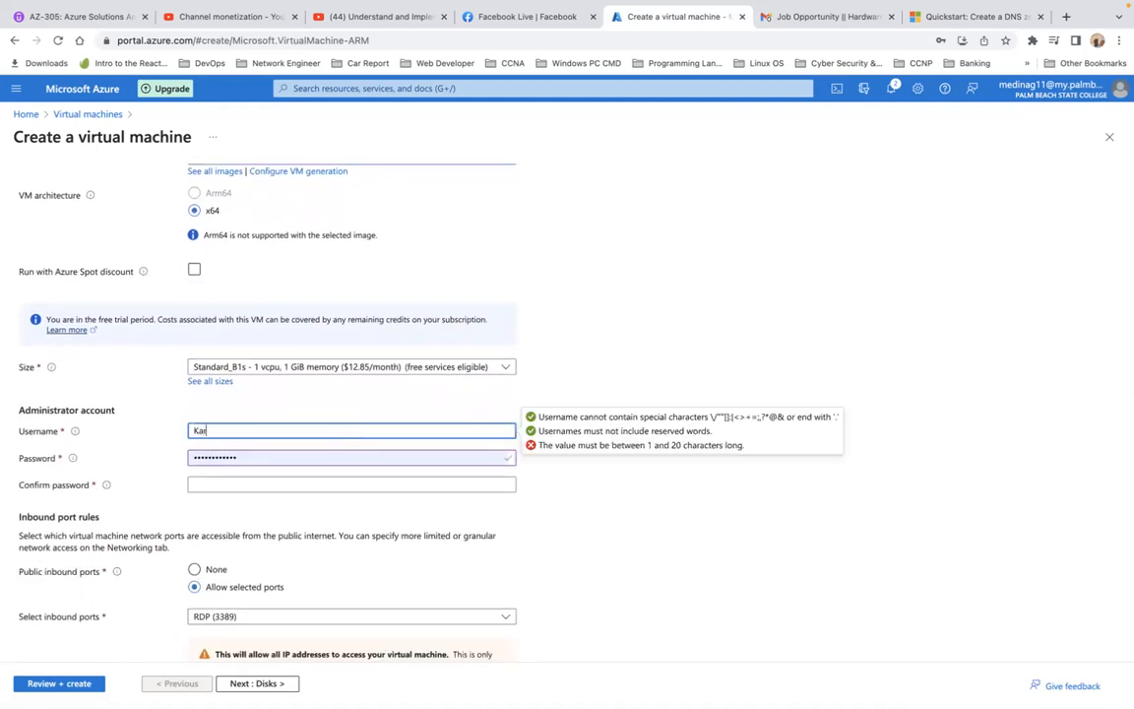
{"action": "key", "text": "Tab"}
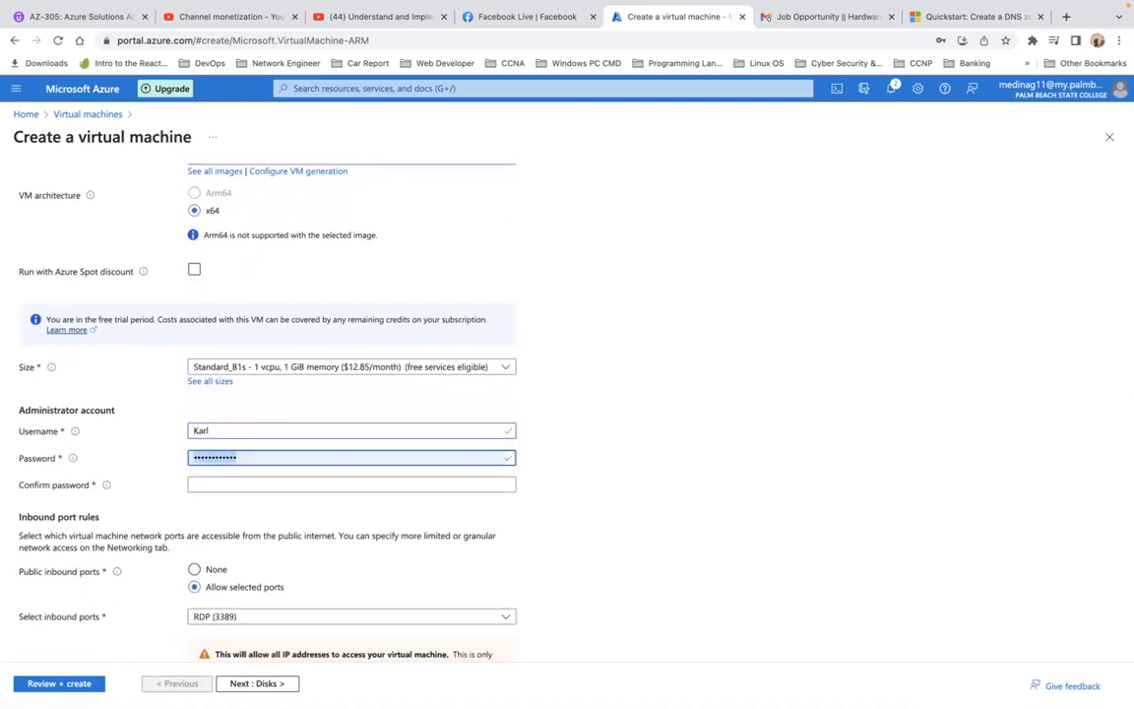
{"action": "type", "text": "•••••••"}
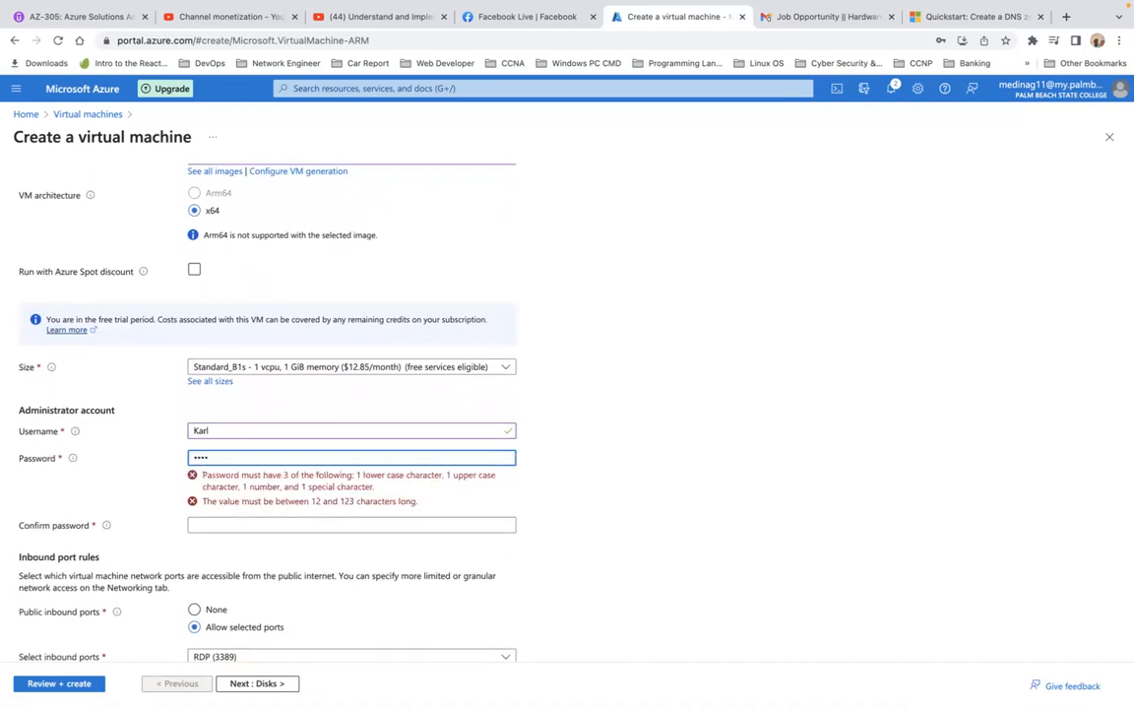
{"action": "type", "text": "•••••"}
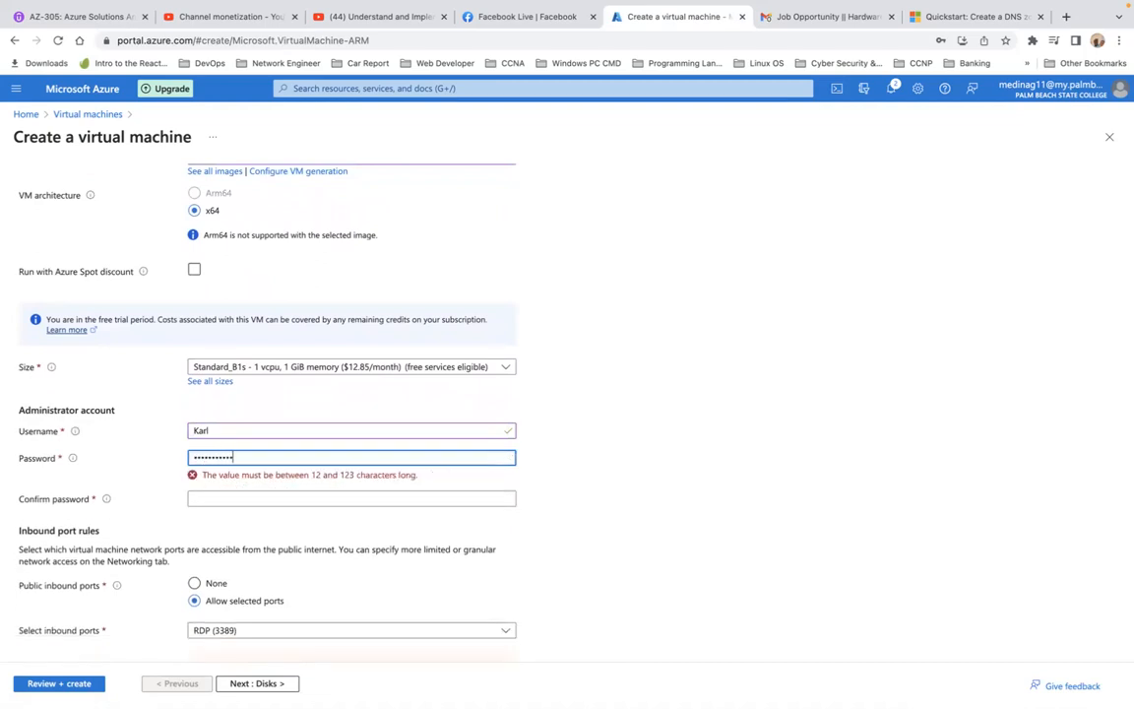
{"action": "key", "text": "Tab"}
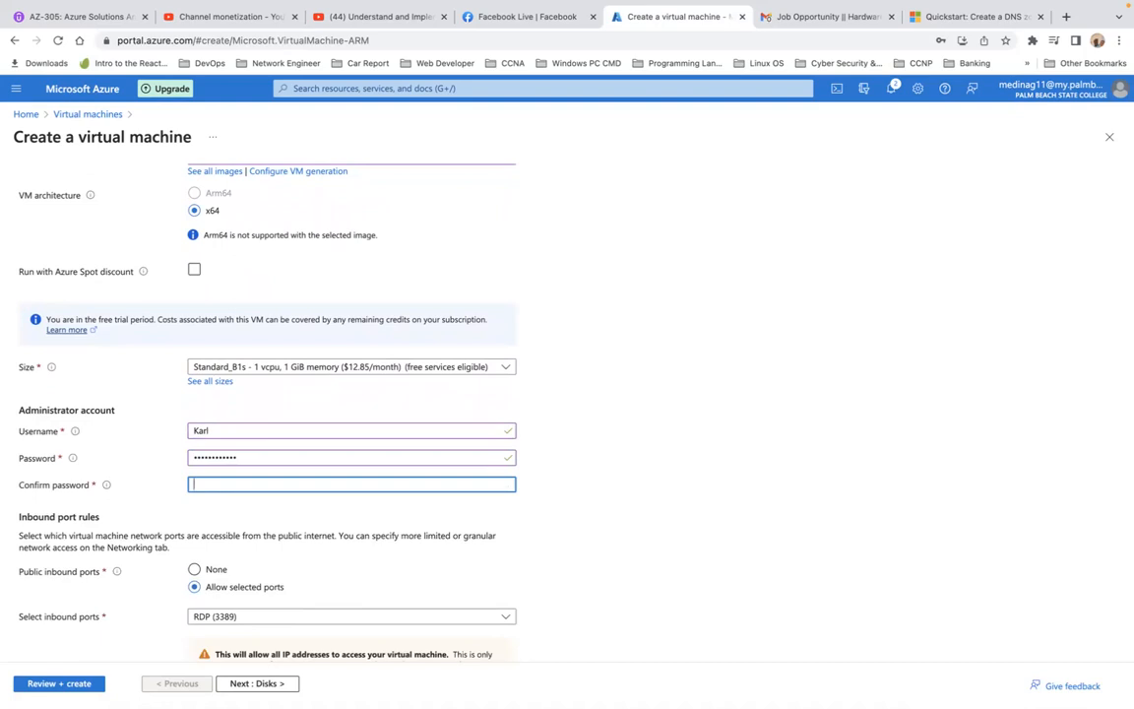
{"action": "type", "text": "••••••••••••"}
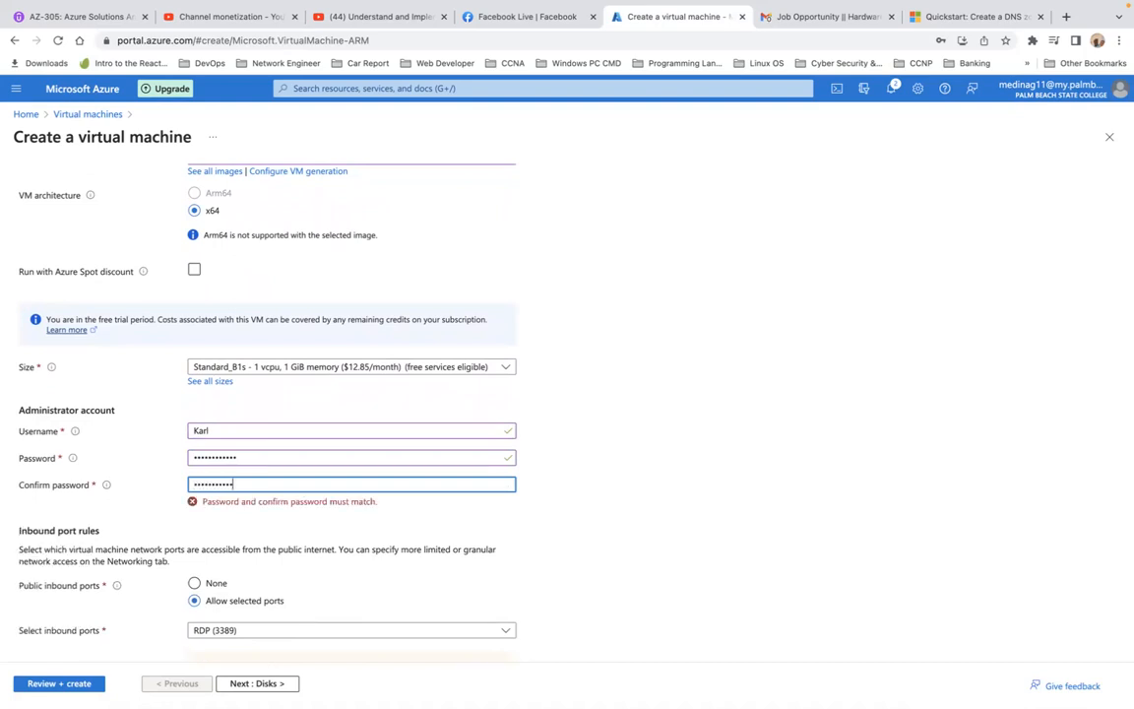
- Accept the default disk, networking and management settings, and disable boot diagnostics in the monitoring options
{"action": "scroll", "coordinate": [567, 413], "scroll_direction": "down", "scroll_amount": 1}
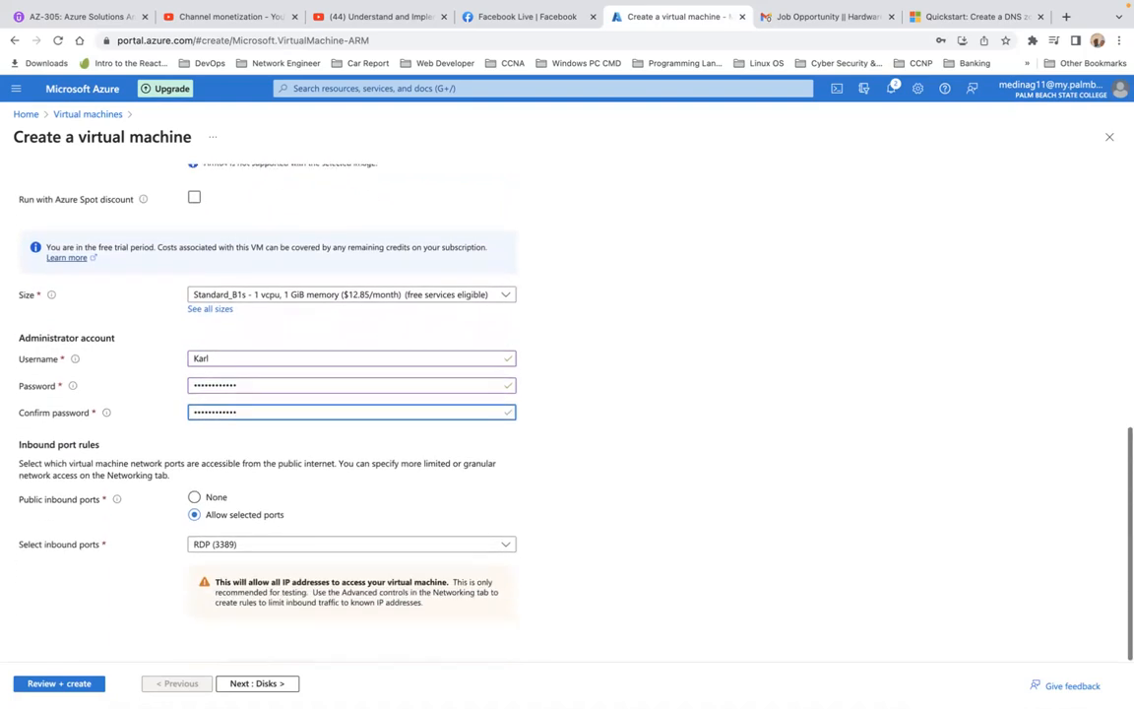
{"action": "left_click", "coordinate": [258, 683]}
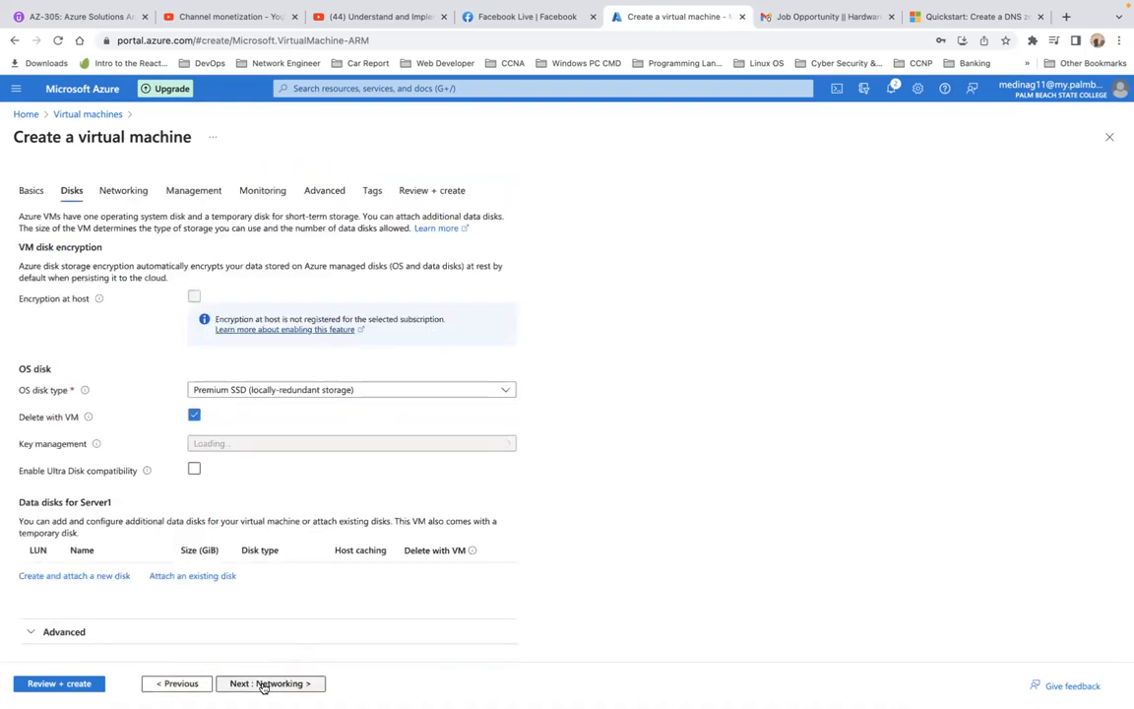
{"action": "left_click", "coordinate": [263, 683]}
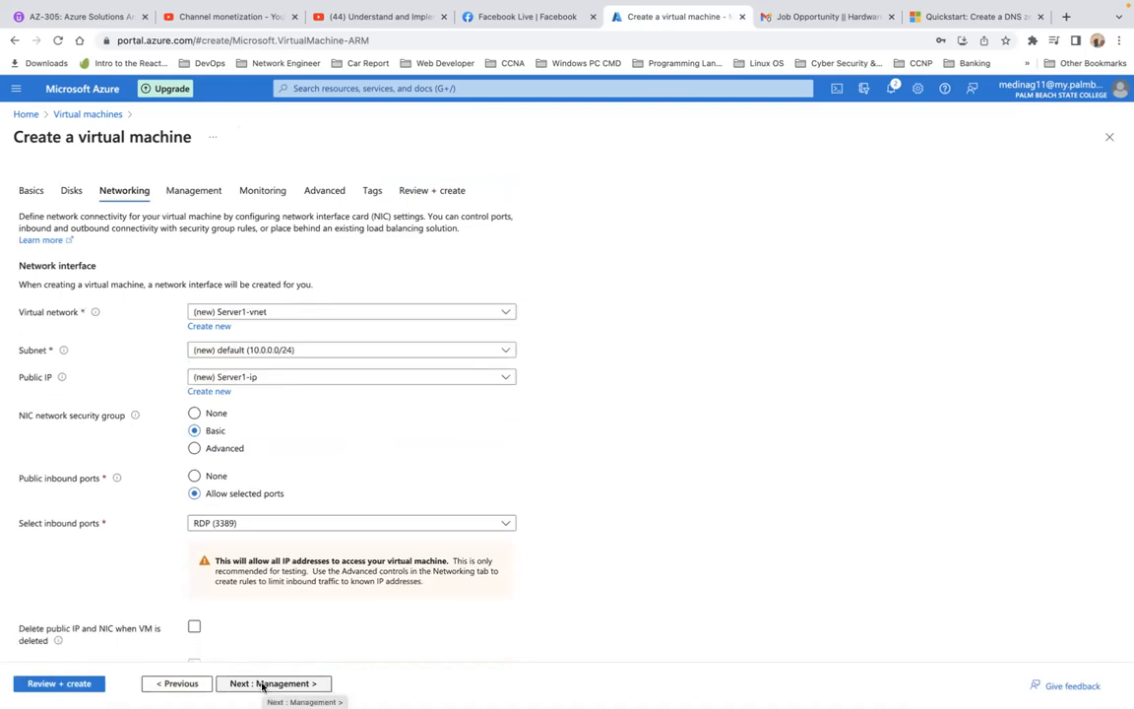
{"action": "left_click", "coordinate": [263, 684]}
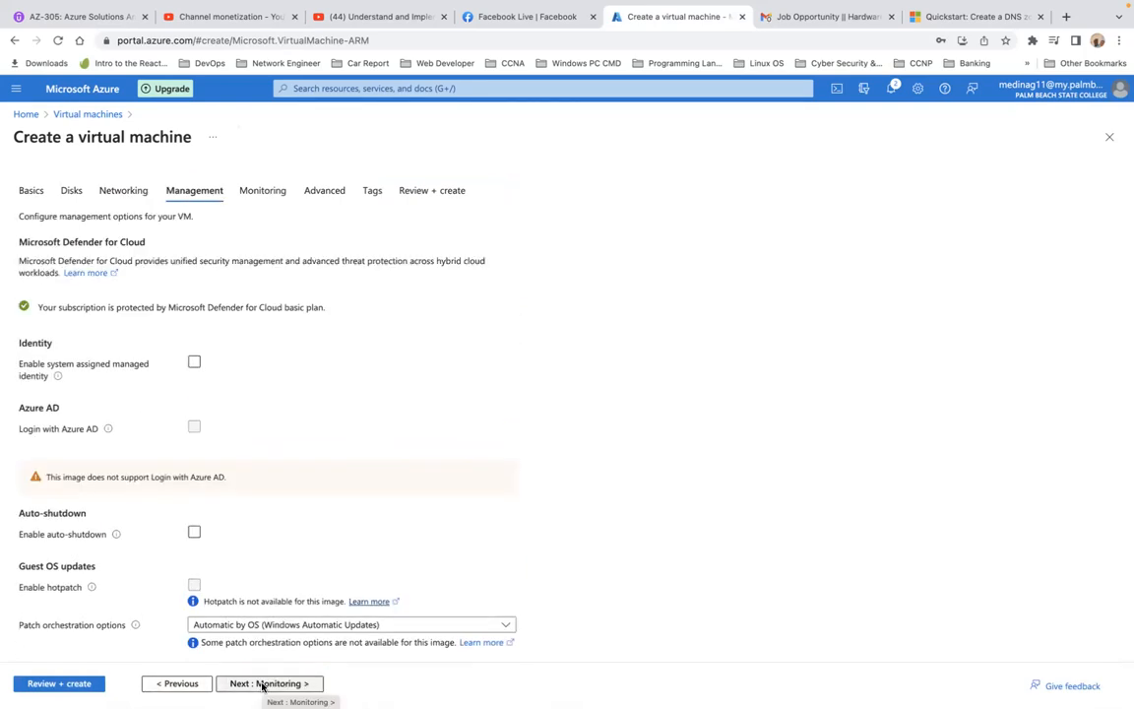
{"action": "scroll", "coordinate": [305, 567], "scroll_direction": "down", "scroll_amount": 2}
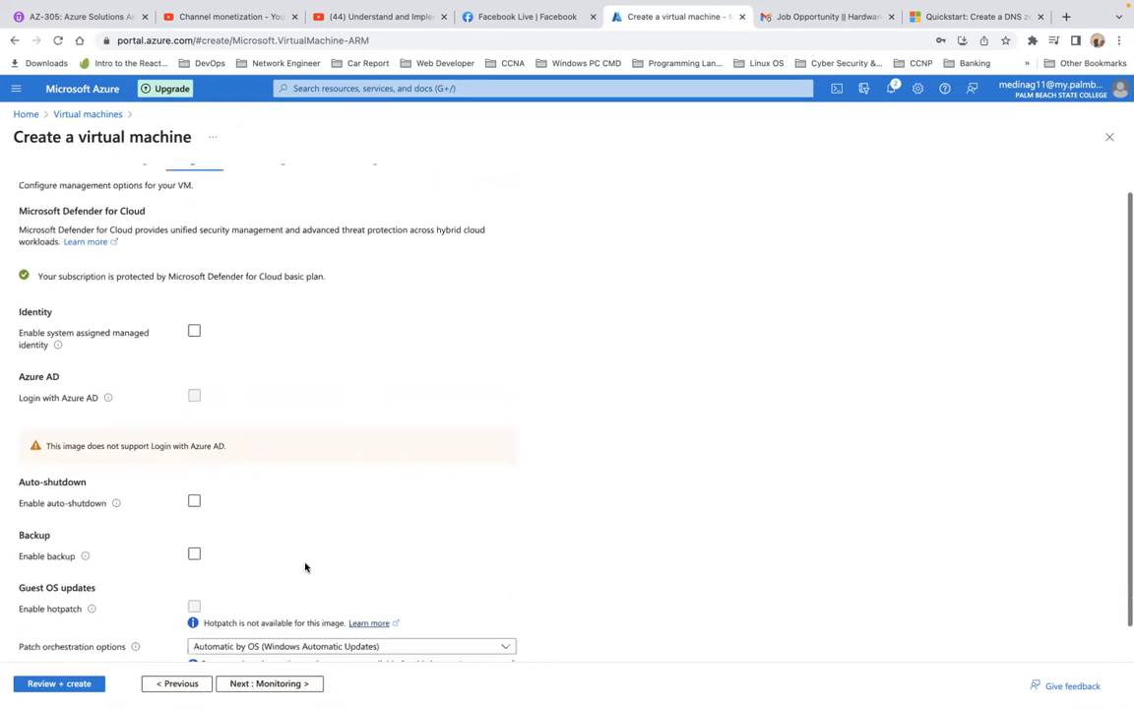
{"action": "left_click", "coordinate": [284, 683]}
{"action": "left_click", "coordinate": [194, 351]}
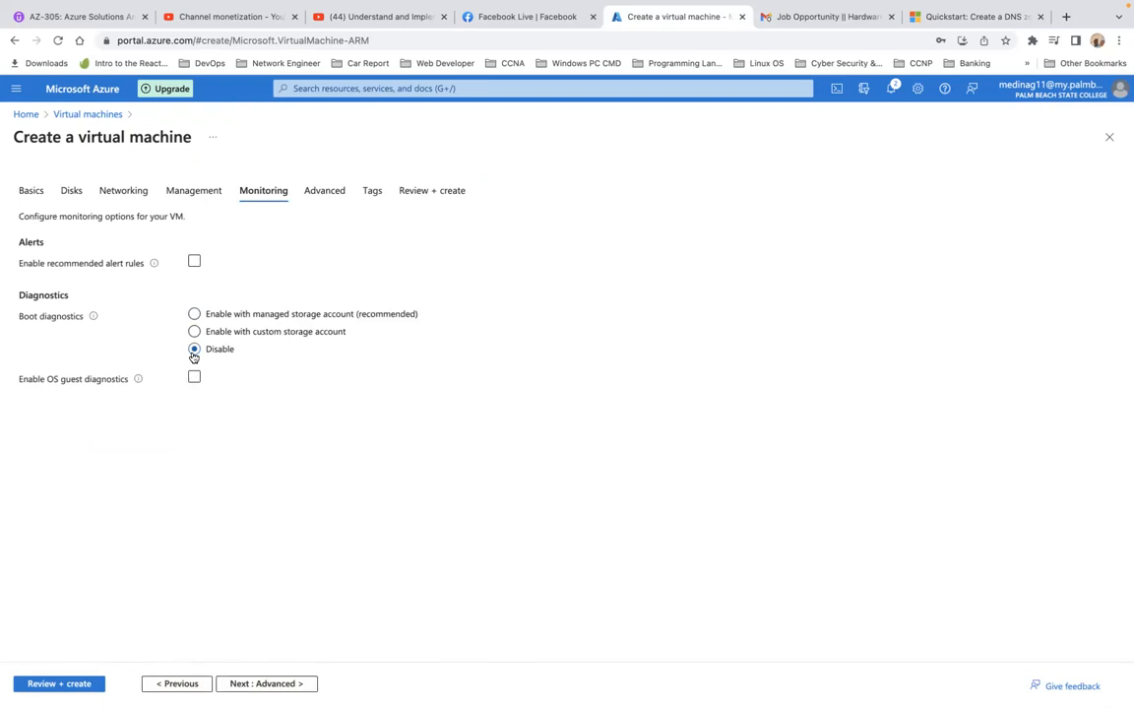
- Leave the advanced settings and tags at their defaults, then review and create the Server1 virtual machine
{"action": "left_click", "coordinate": [274, 683]}
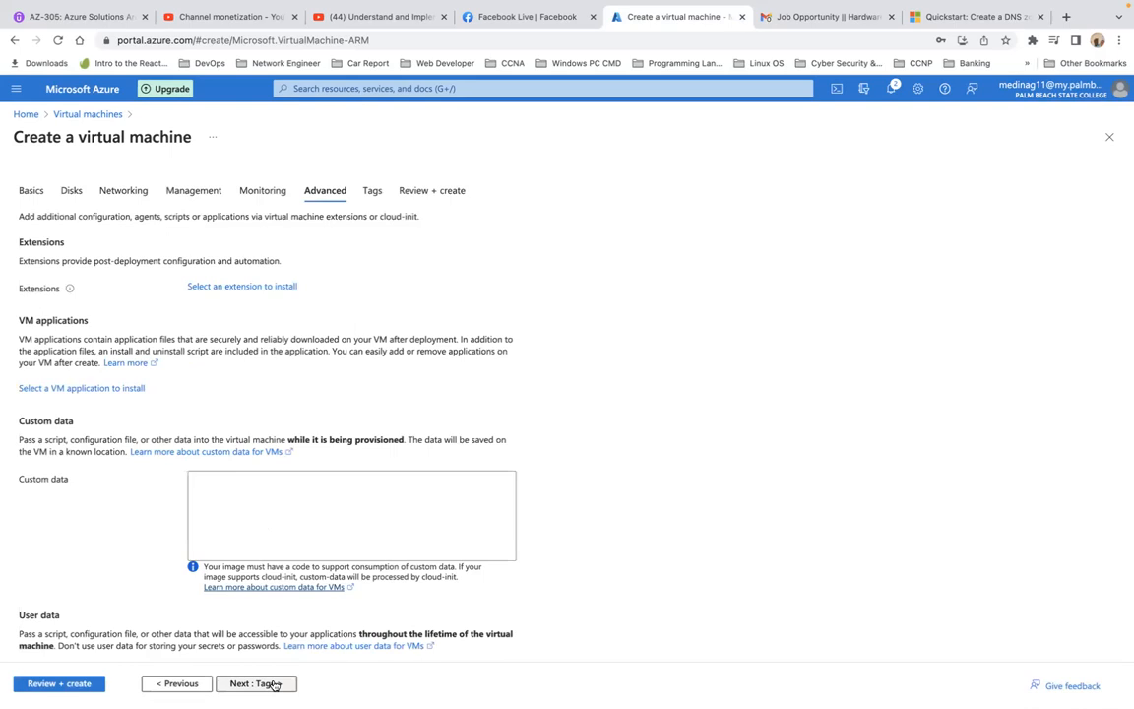
{"action": "left_click", "coordinate": [279, 683]}
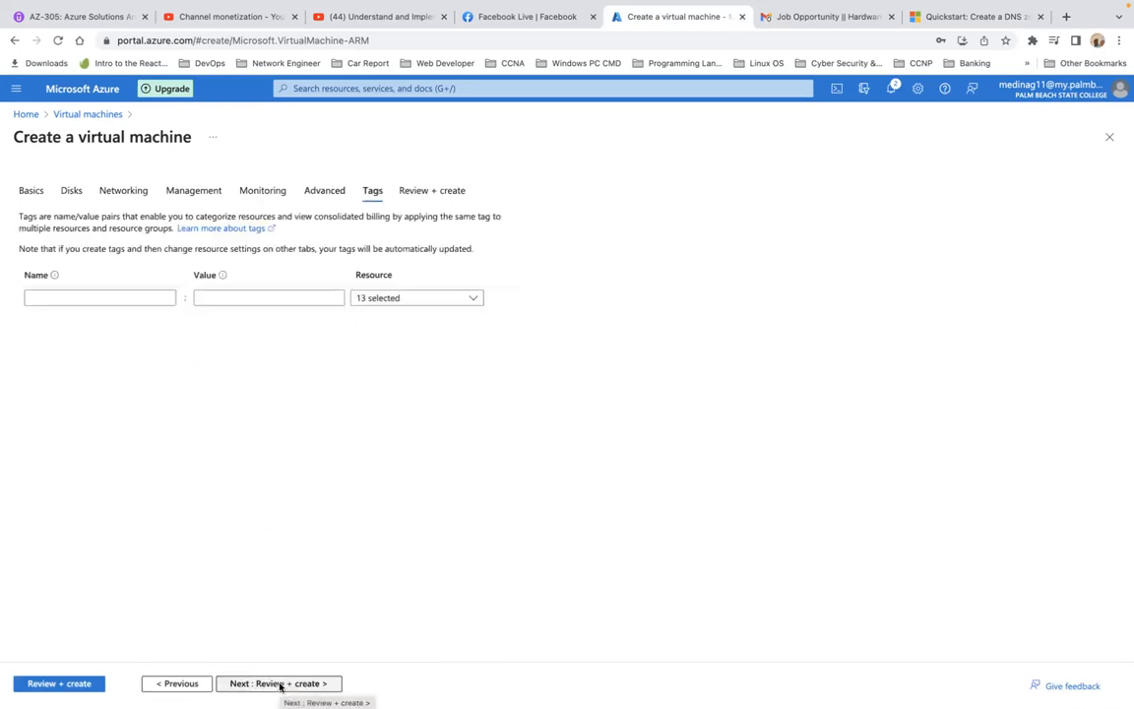
{"action": "left_click", "coordinate": [280, 683]}
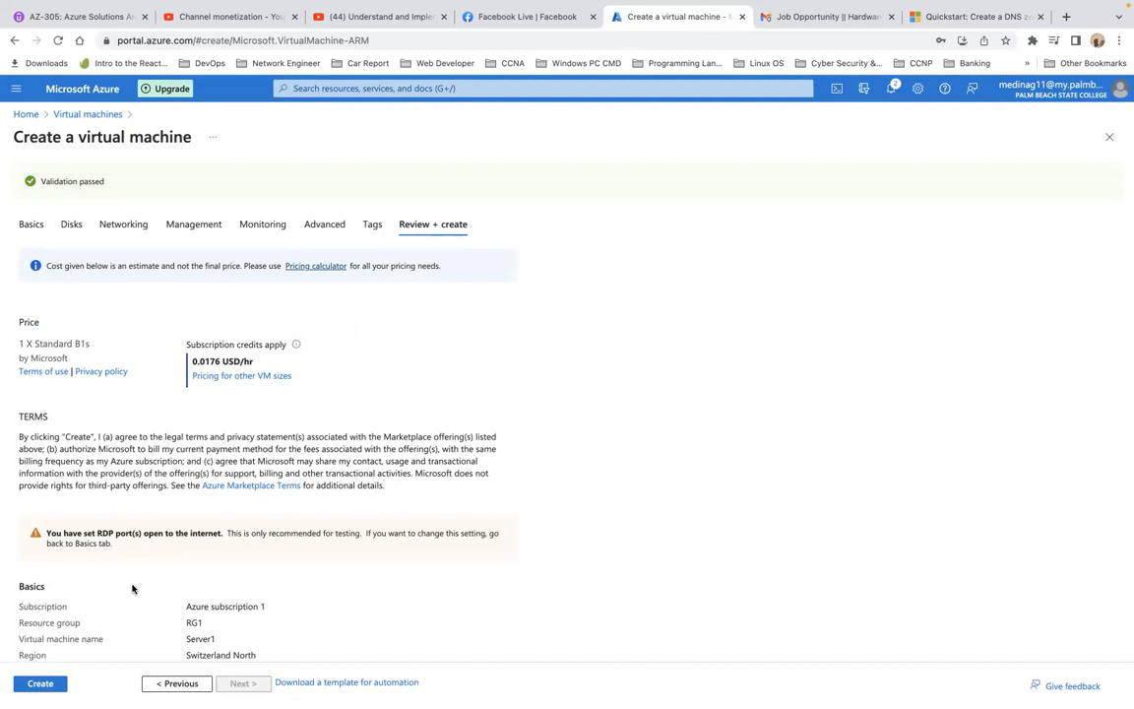
{"action": "left_click", "coordinate": [54, 689]}
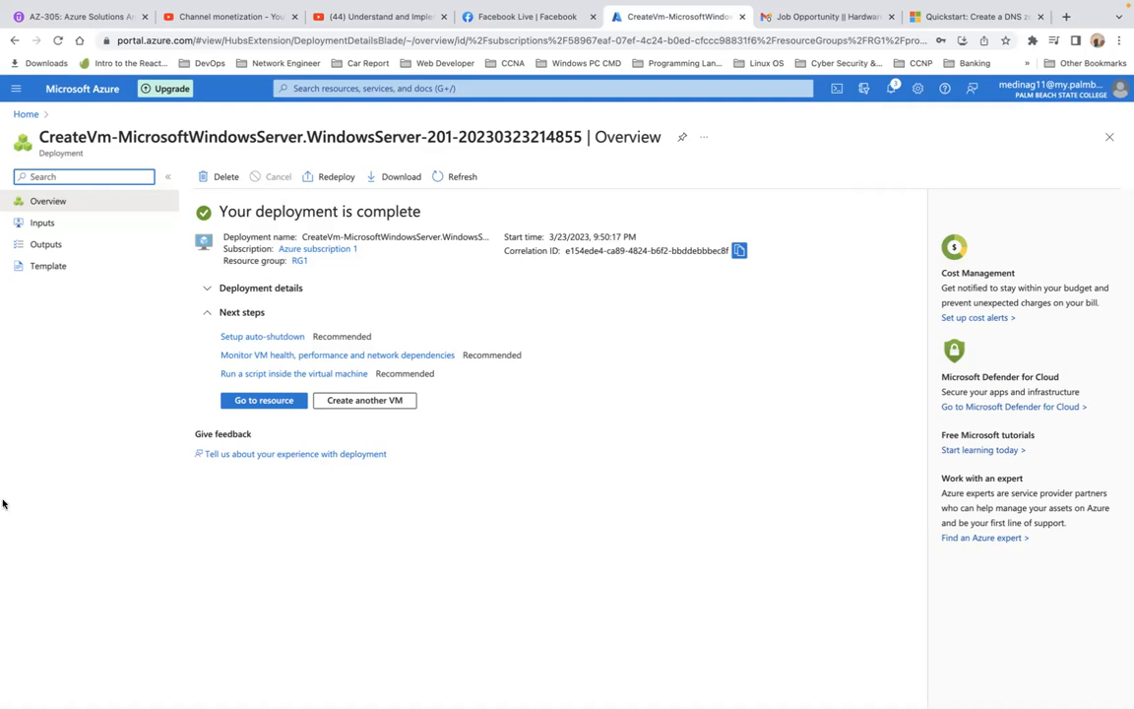
- Decline the incoming voice call and open the aztestdns.com DNS zone from resource group RG1
{"action": "left_click", "coordinate": [26, 115]}
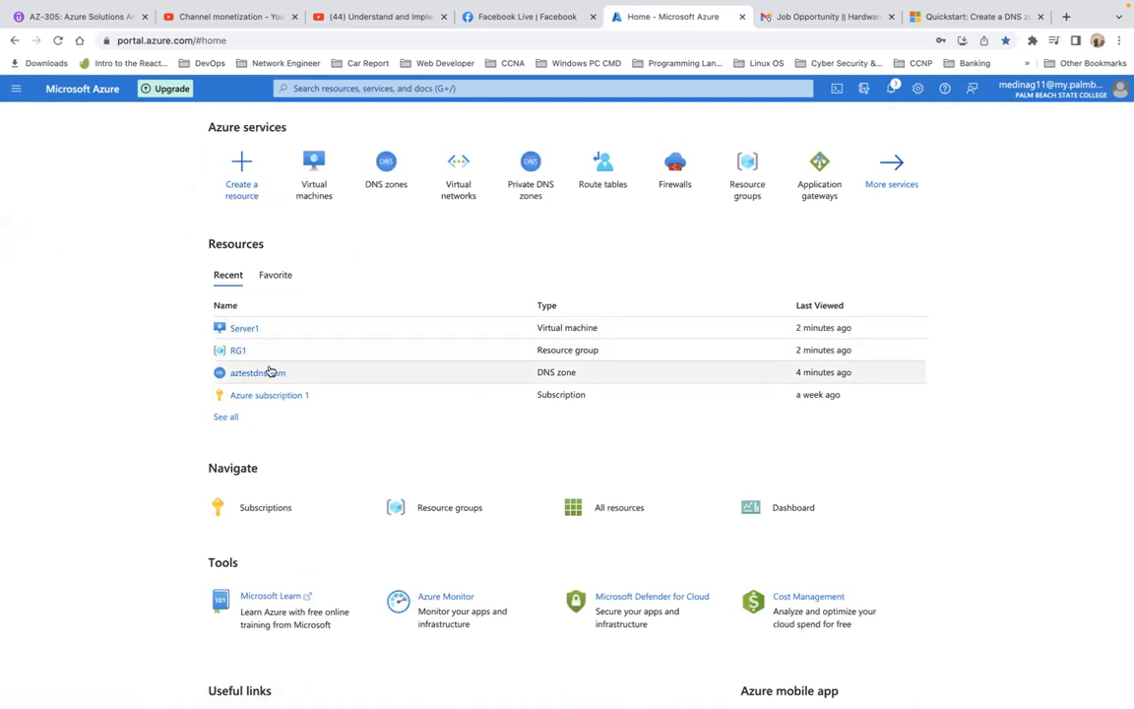
{"action": "mouse_move", "coordinate": [267, 380]}
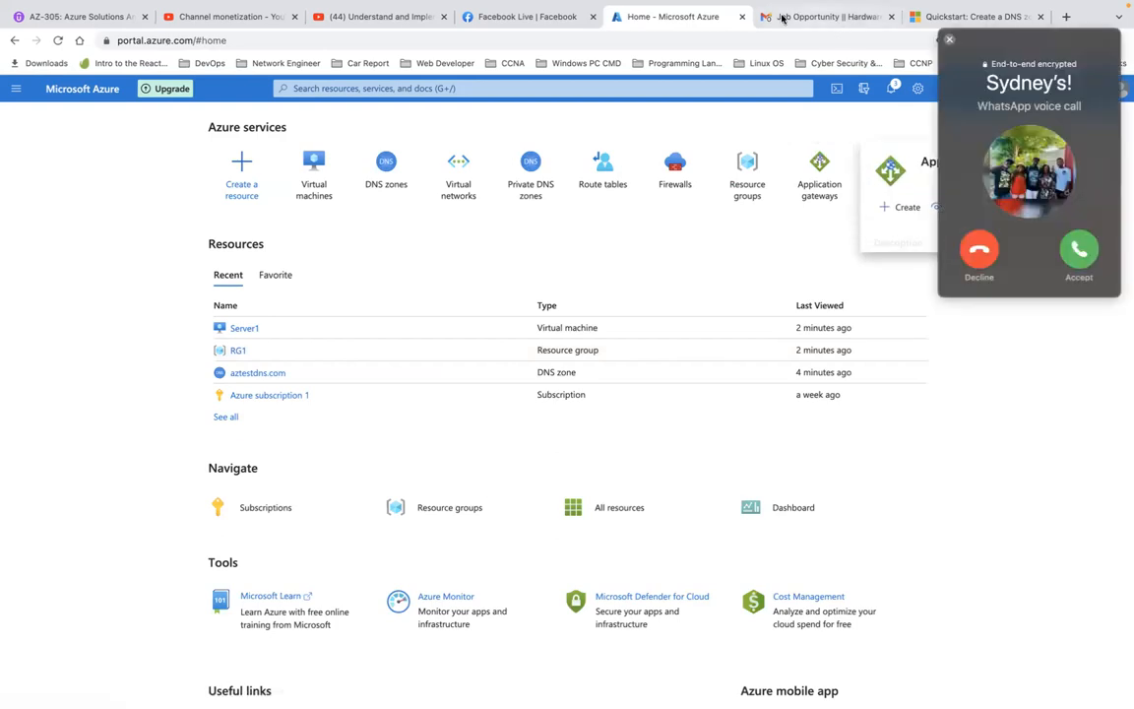
{"action": "left_click", "coordinate": [988, 254]}
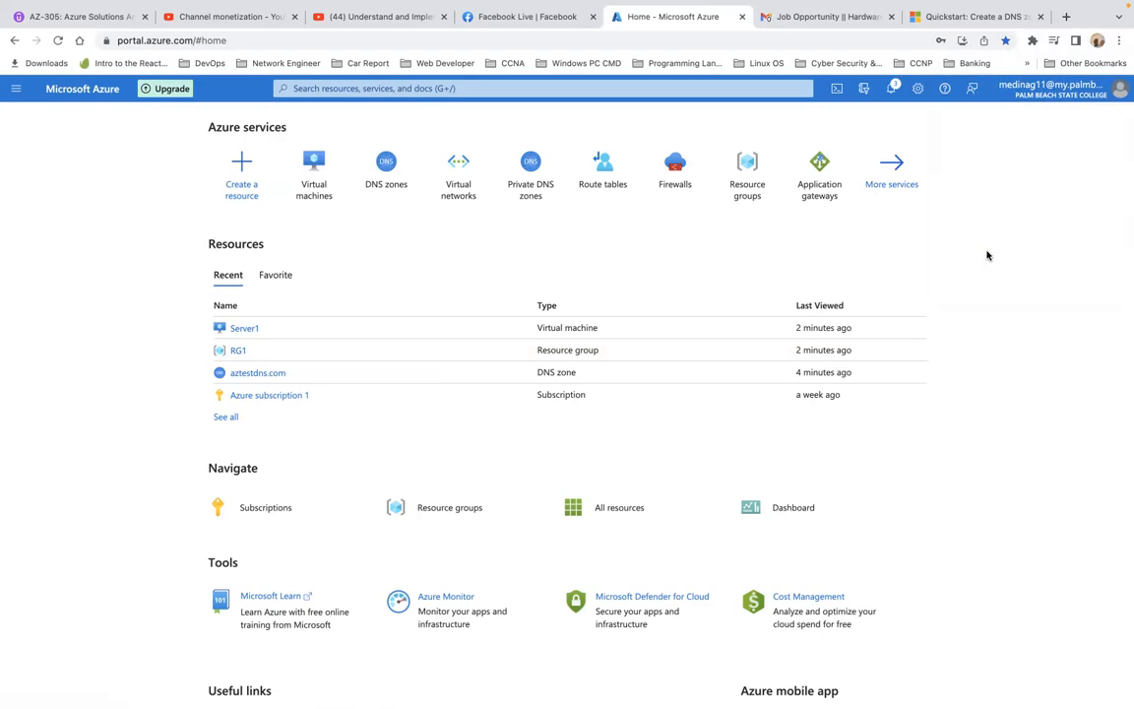
{"action": "mouse_move", "coordinate": [915, 5]}
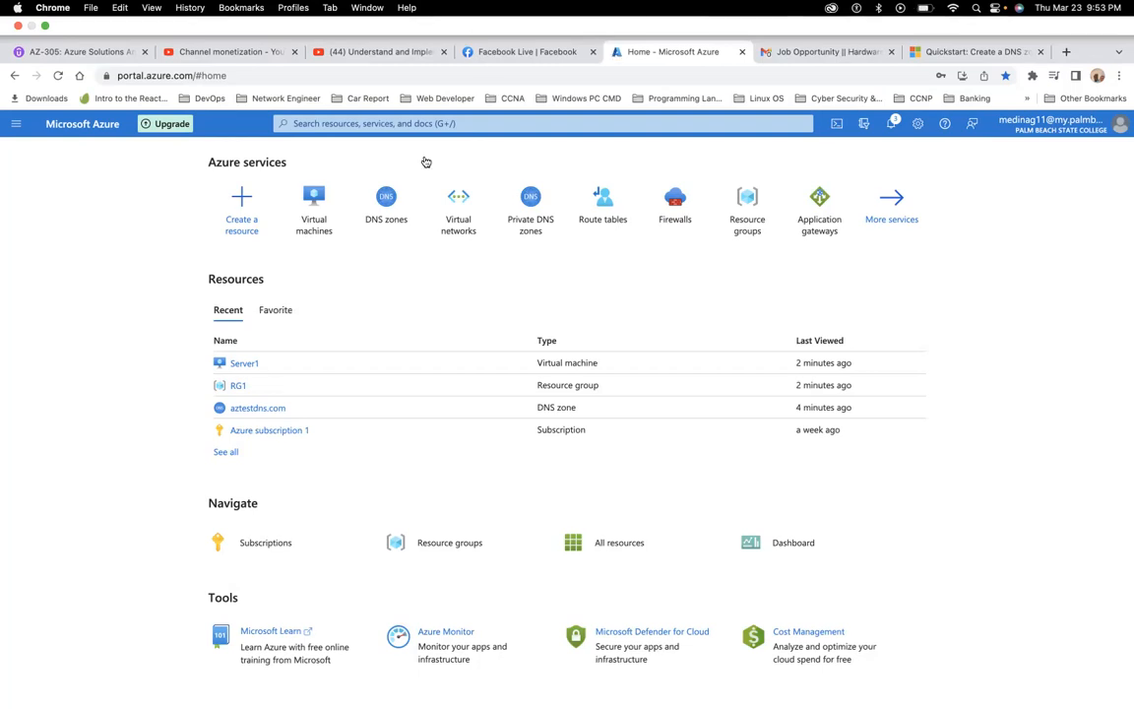
{"action": "left_click", "coordinate": [246, 351]}
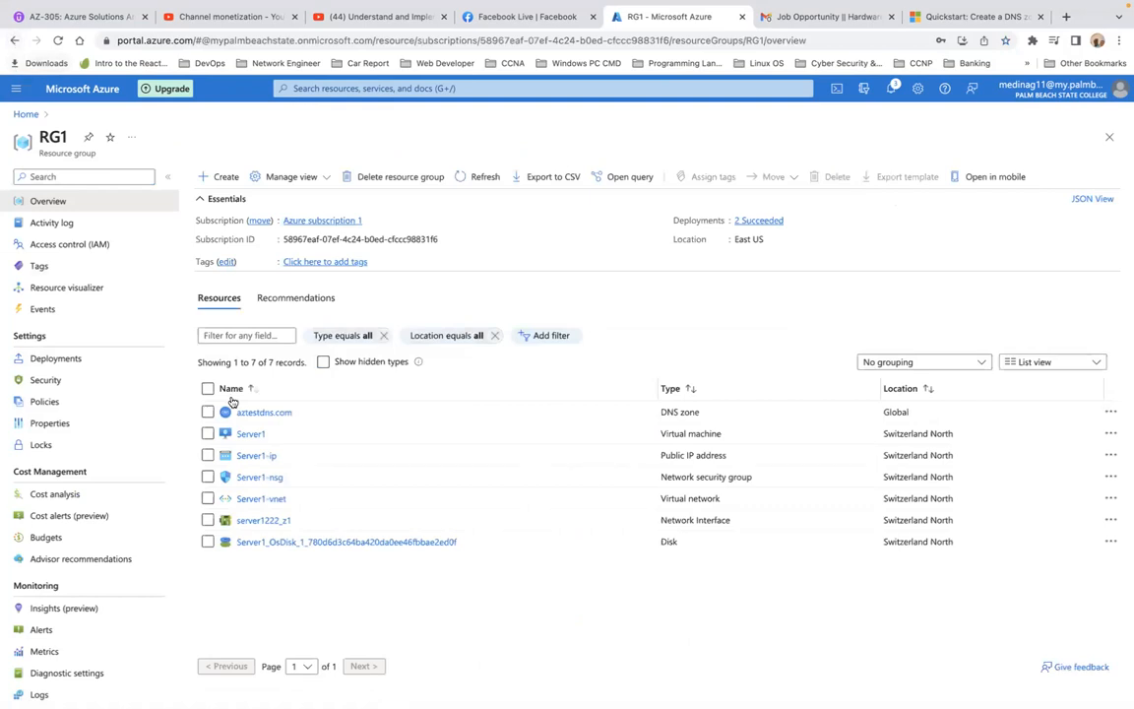
{"action": "left_click", "coordinate": [266, 413]}
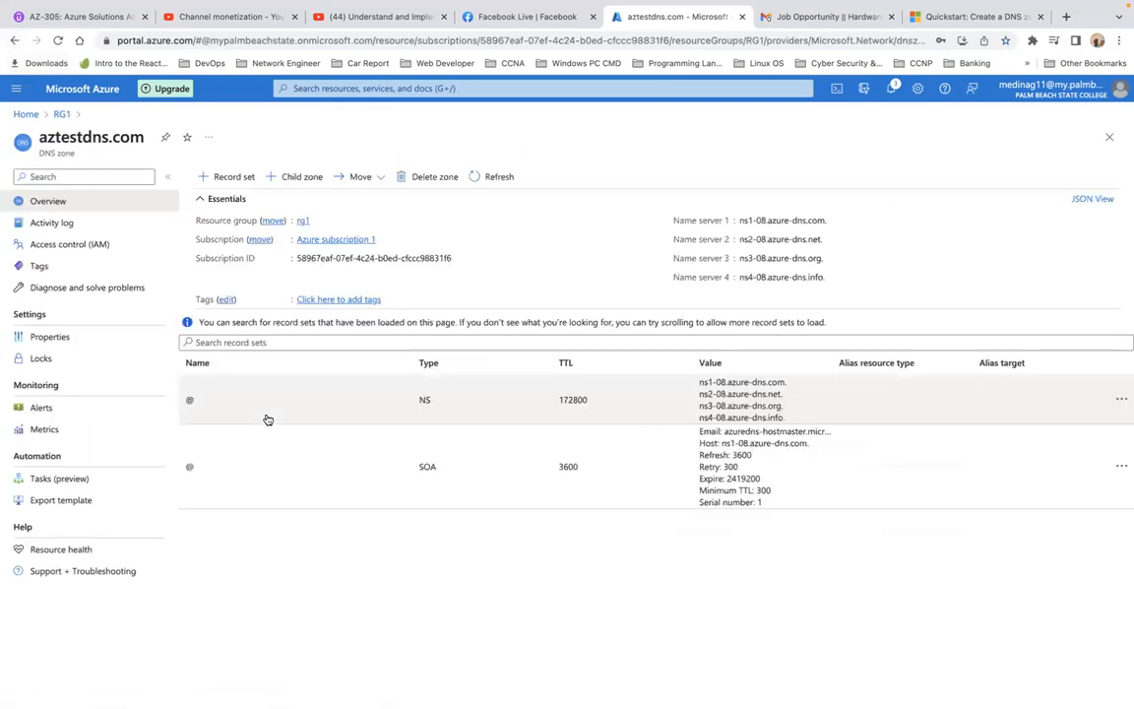
{"action": "left_click", "coordinate": [242, 177]}
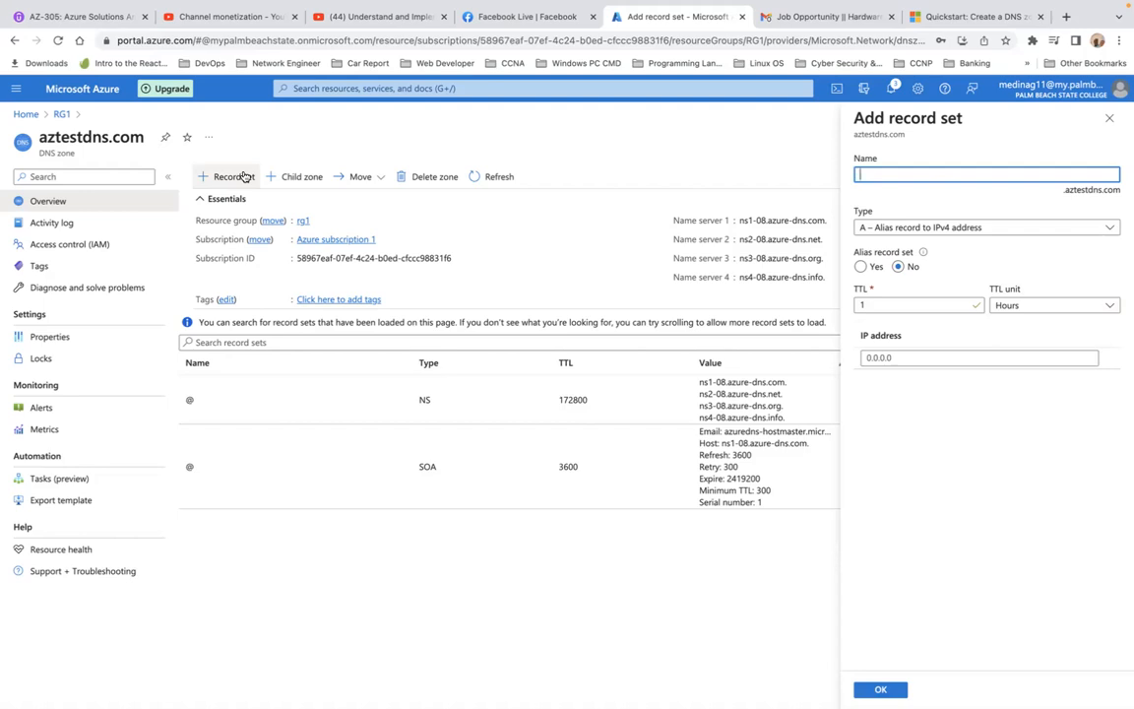
{"action": "left_click", "coordinate": [41, 133]}
{"action": "left_click_drag", "start_coordinate": [42, 134], "coordinate": [143, 138]}
{"action": "key", "text": "super+c"}
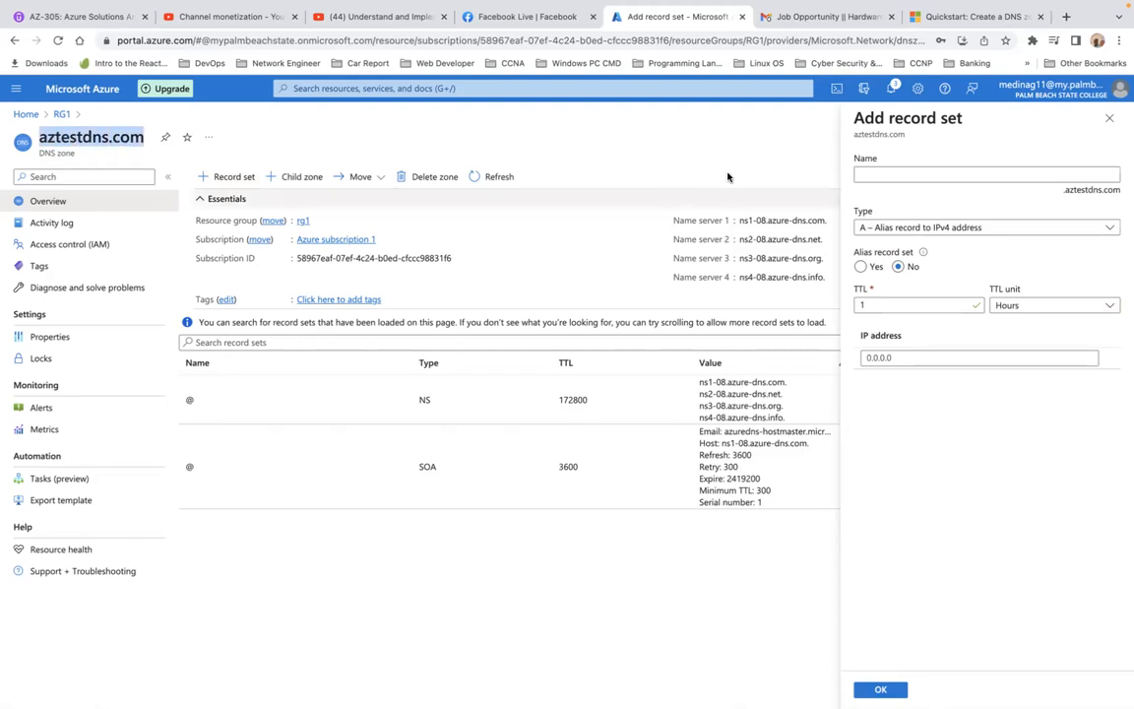
{"action": "left_click", "coordinate": [900, 173]}
{"action": "type", "text": "www."}
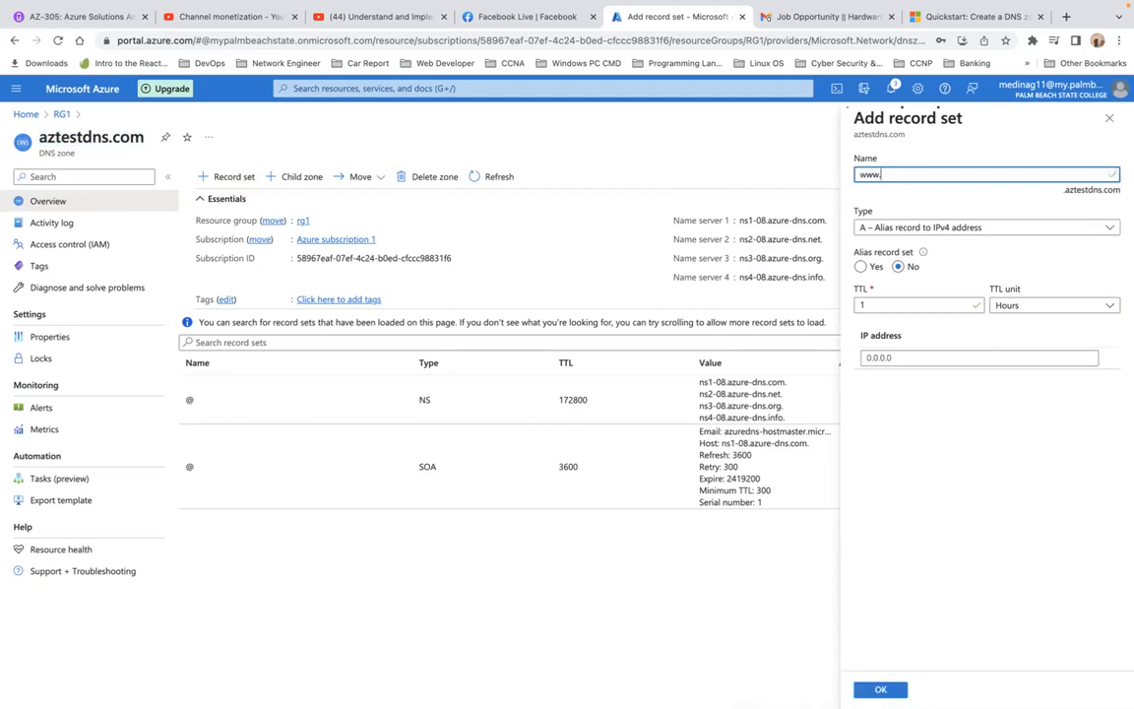
{"action": "key", "text": "super+v"}
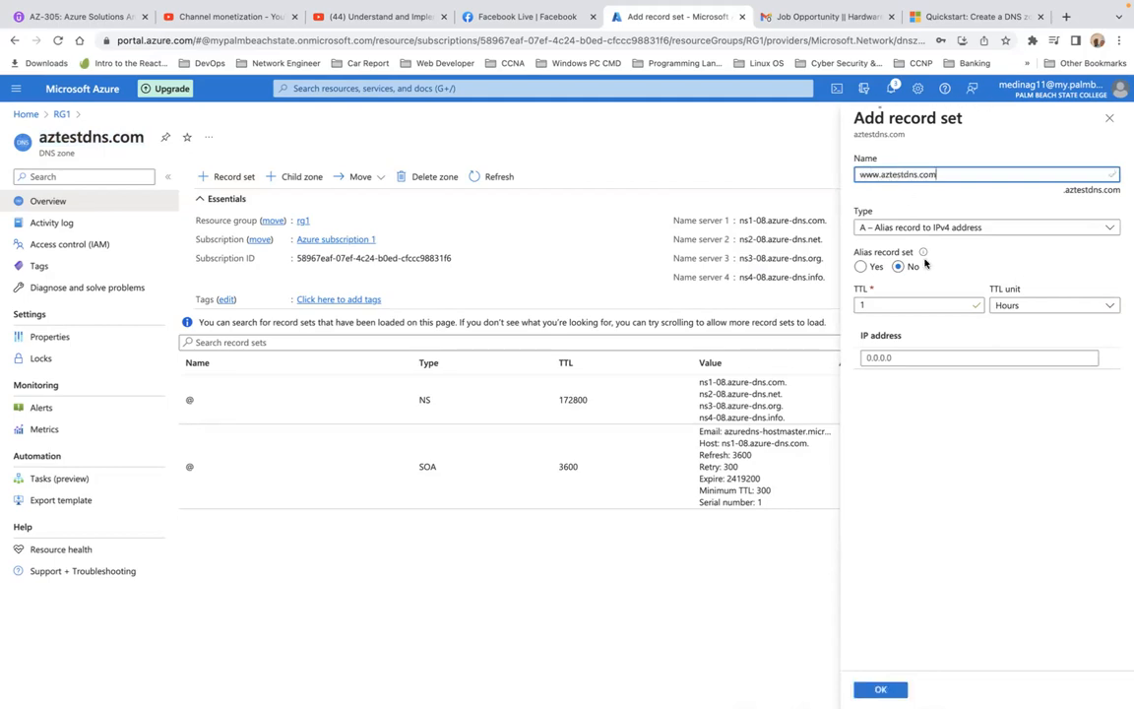
- Open the Azure portal in a new browser tab, go to the Server1 virtual machine, and copy its public IP address
{"action": "left_click", "coordinate": [942, 356]}
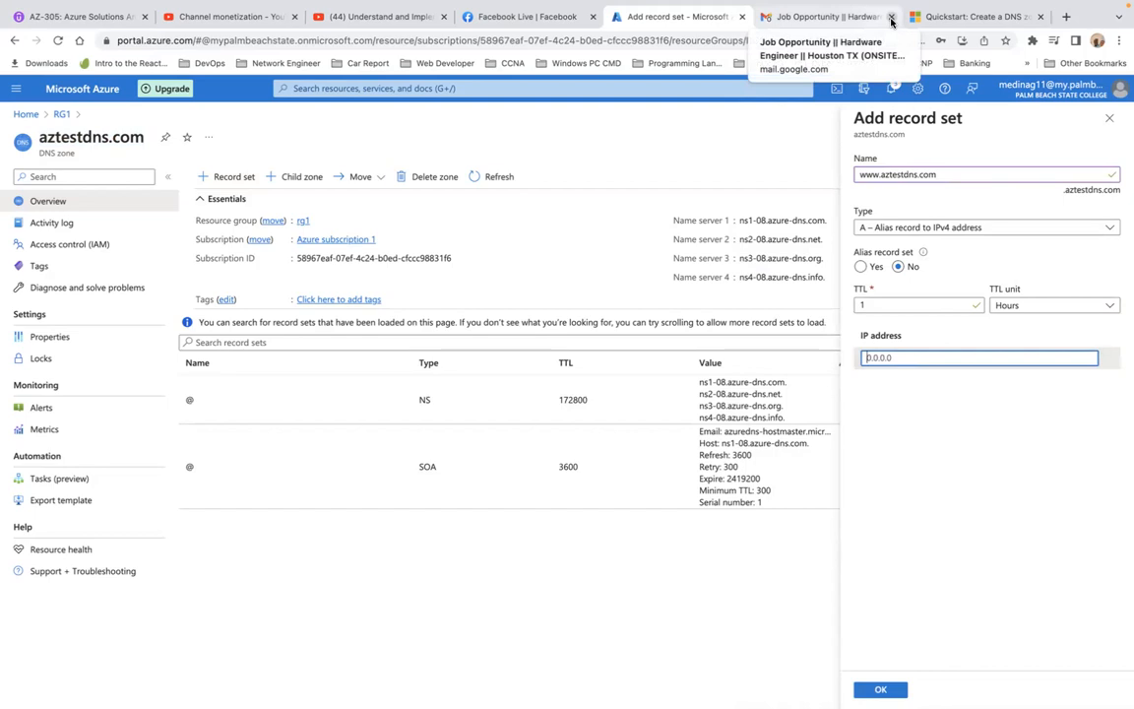
{"action": "left_click", "coordinate": [1066, 16]}
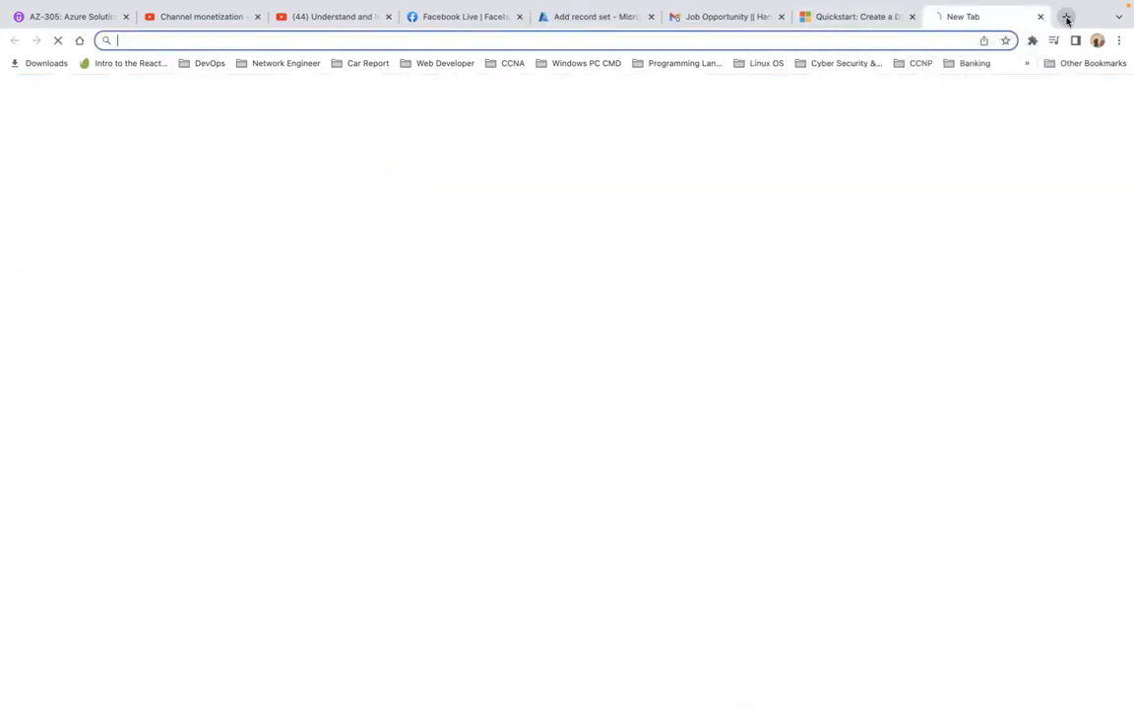
{"action": "left_click", "coordinate": [453, 359]}
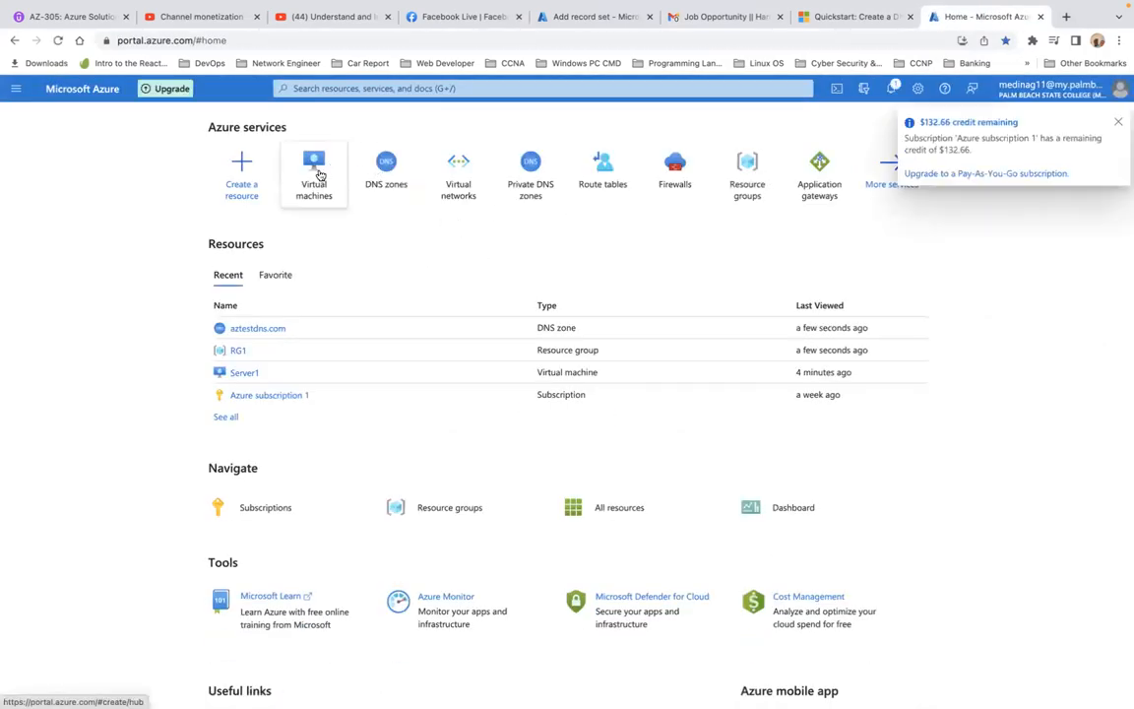
{"action": "left_click", "coordinate": [307, 178]}
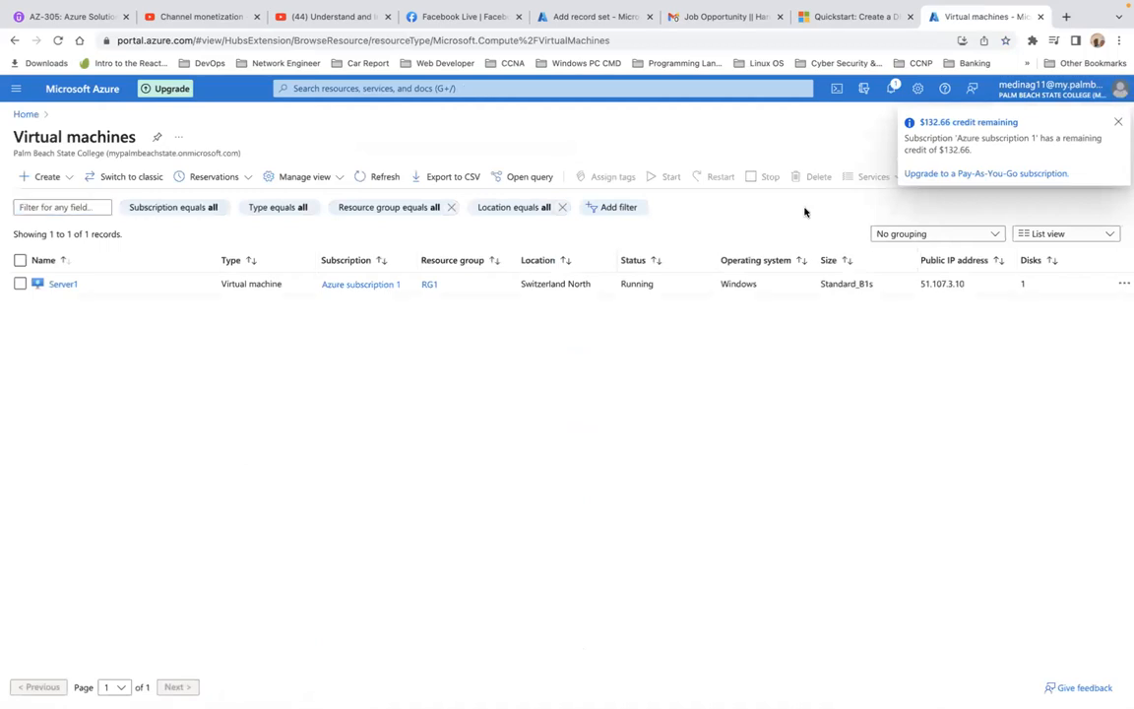
{"action": "left_click", "coordinate": [1120, 123]}
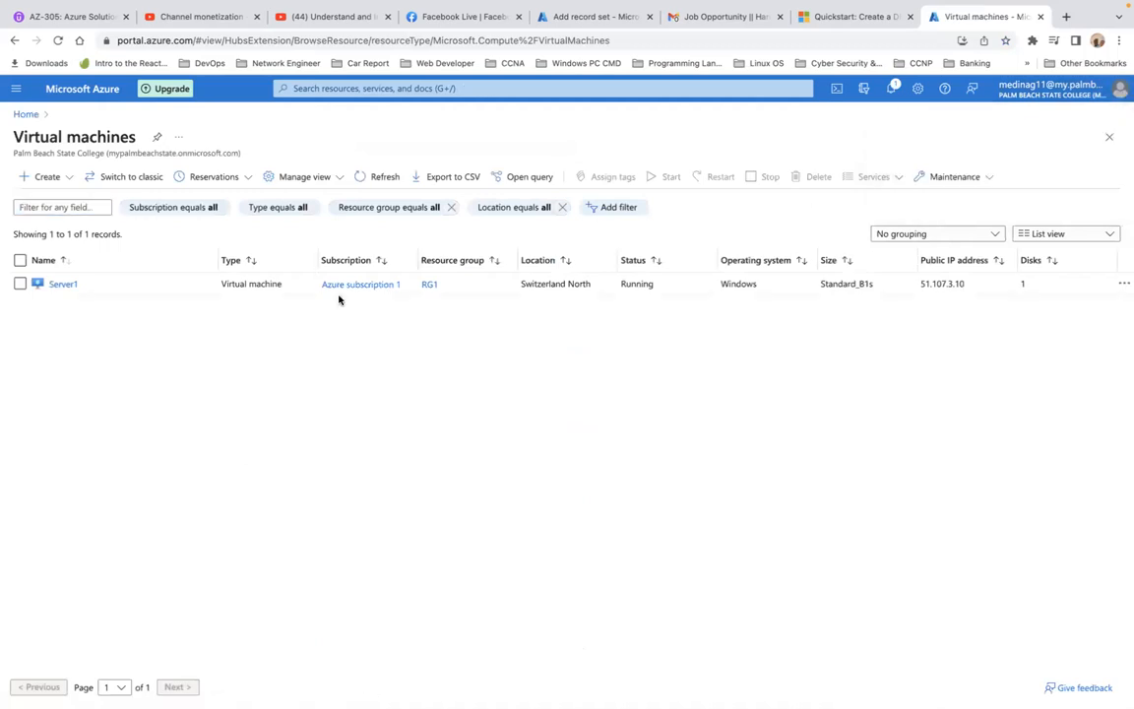
{"action": "left_click", "coordinate": [61, 285]}
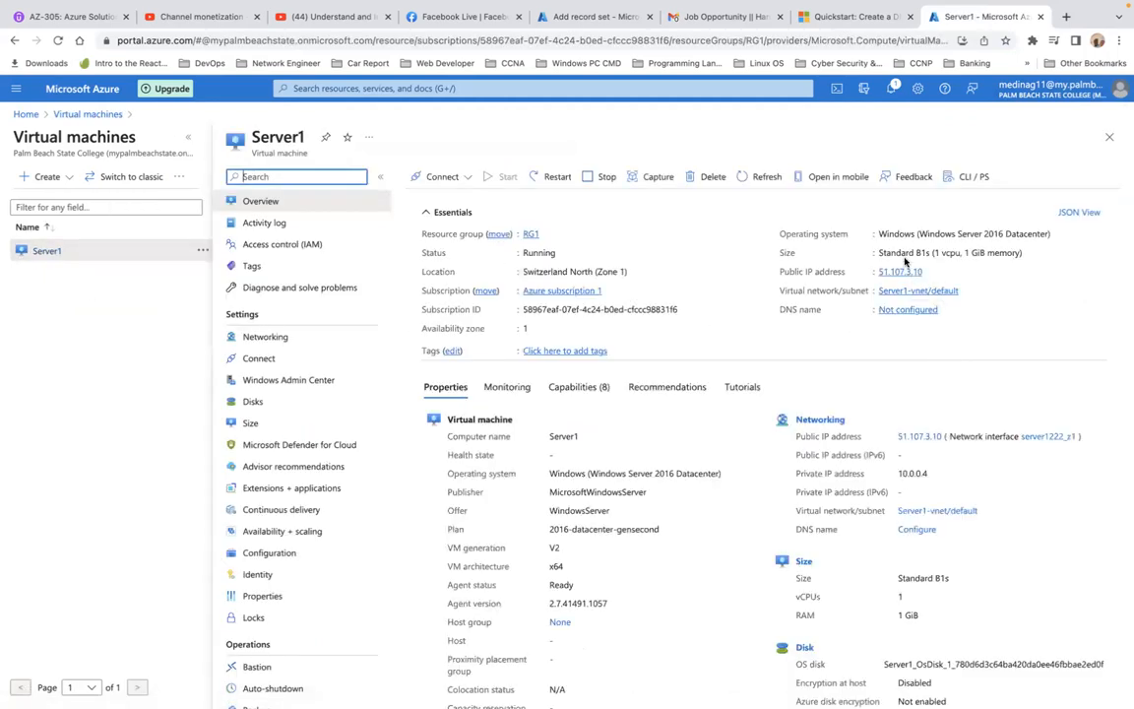
{"action": "left_click", "coordinate": [930, 272]}
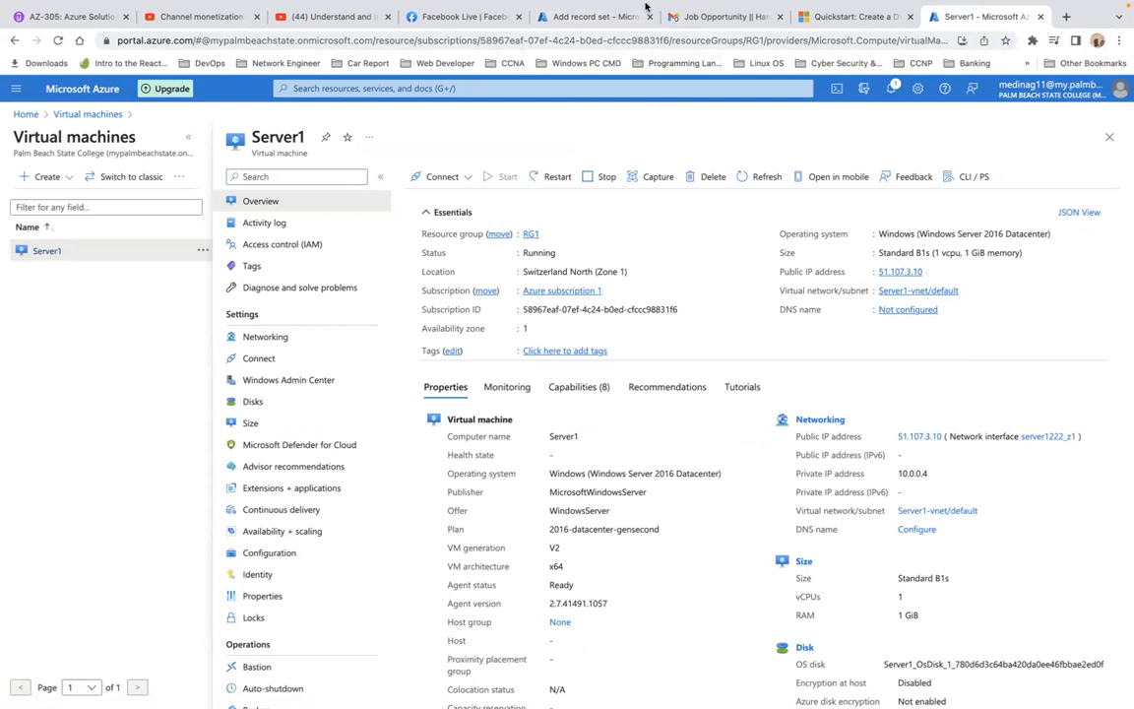
{"action": "mouse_move", "coordinate": [646, 5]}
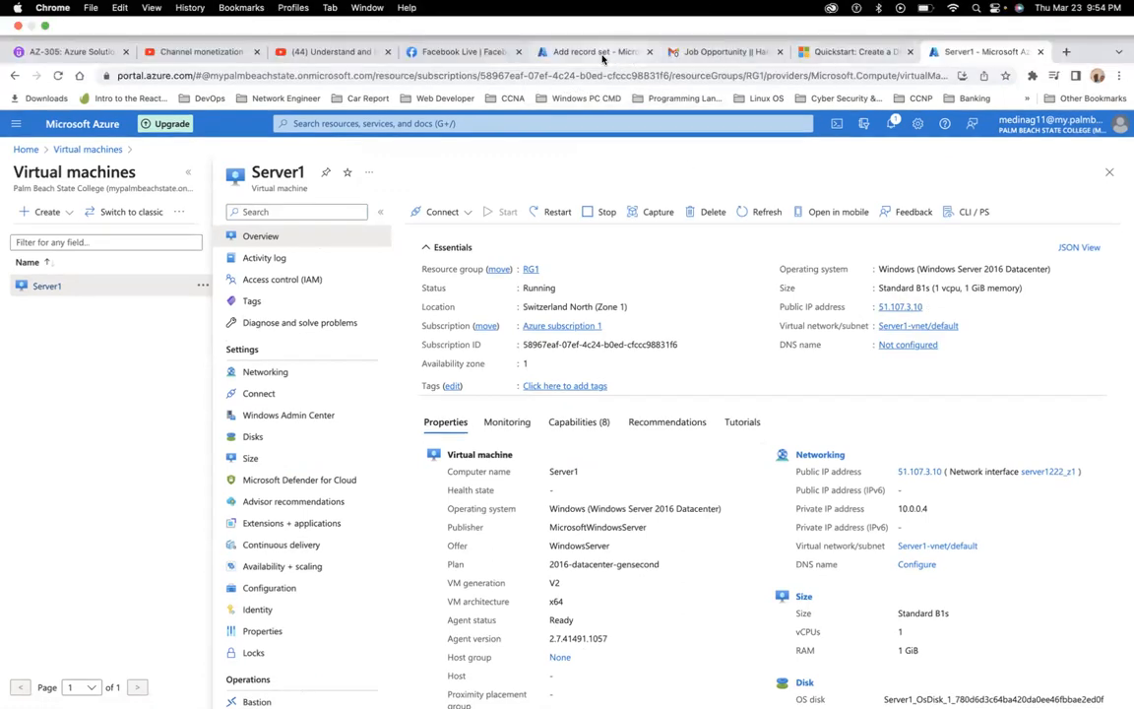
{"action": "left_click", "coordinate": [588, 51]}
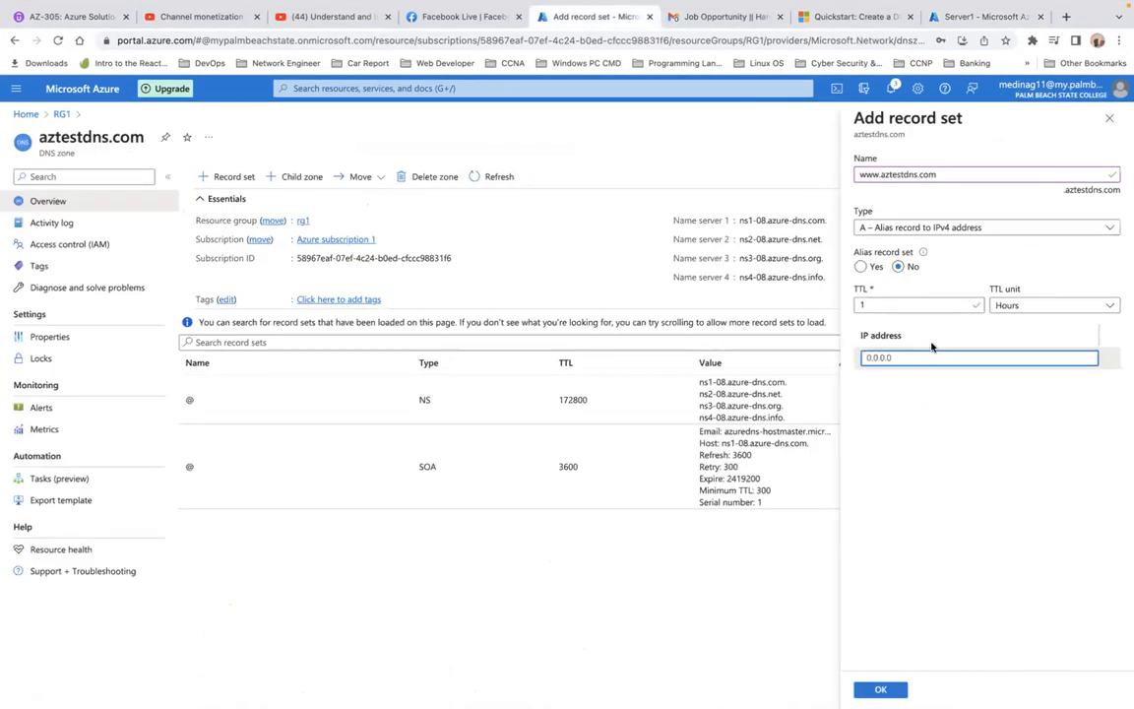
{"action": "key", "text": "super+v"}
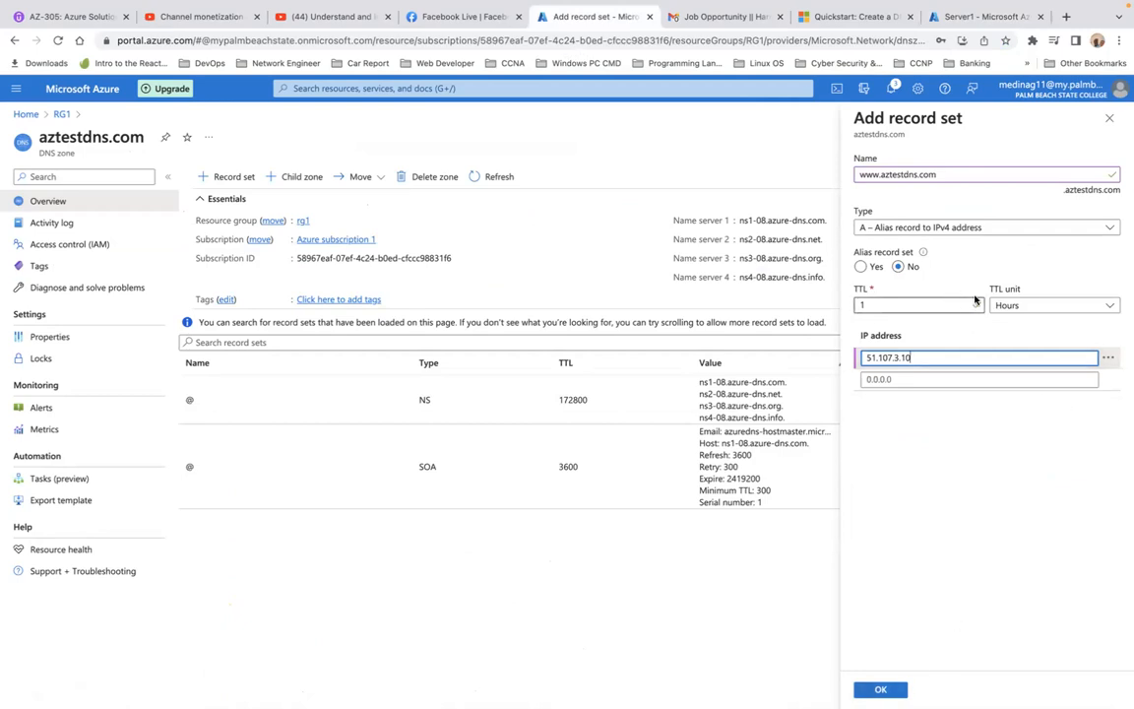
{"action": "left_click", "coordinate": [1111, 306]}
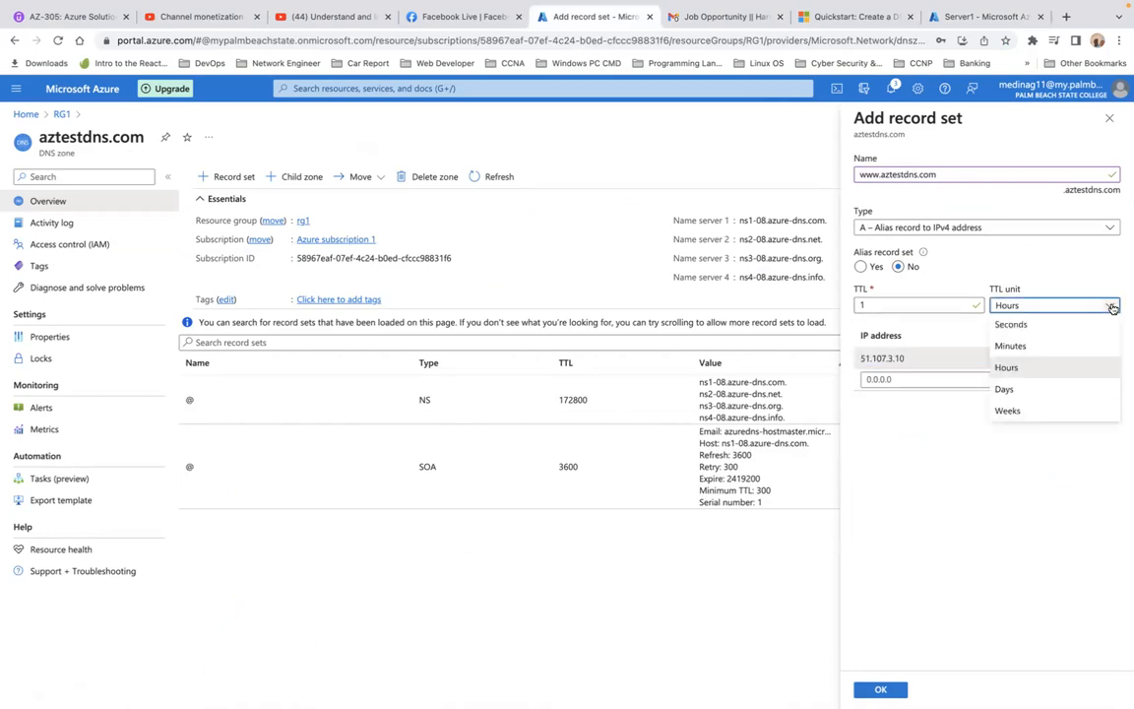
{"action": "left_click", "coordinate": [1029, 346]}
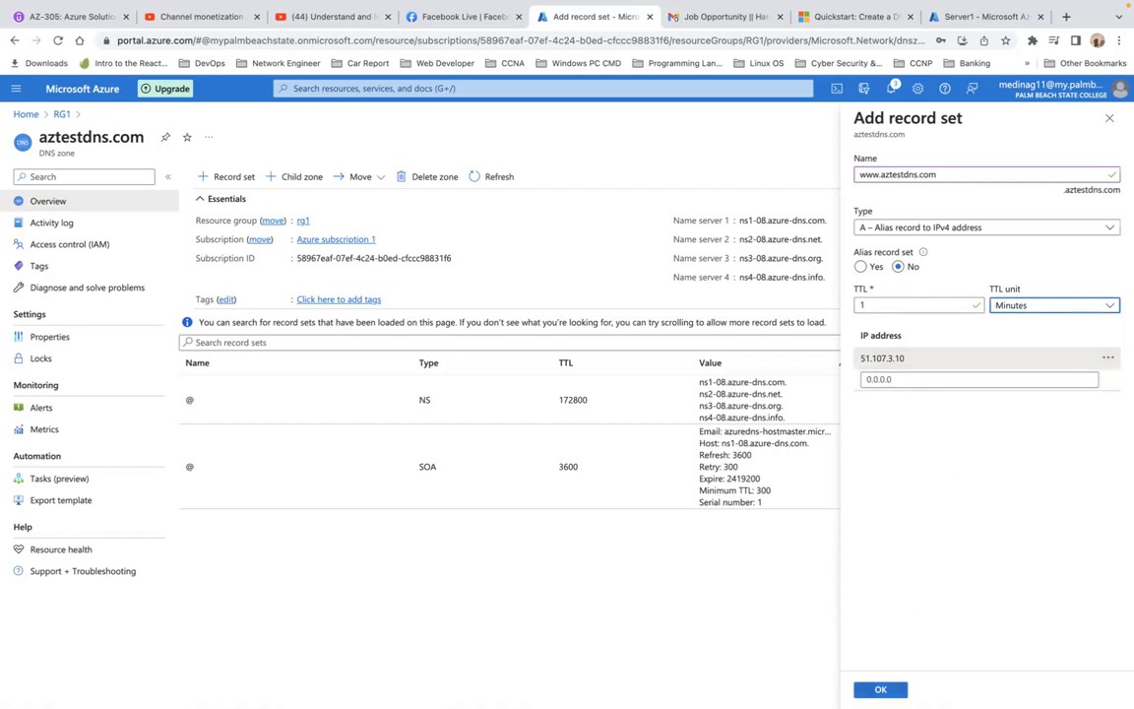
{"action": "left_click", "coordinate": [879, 688]}
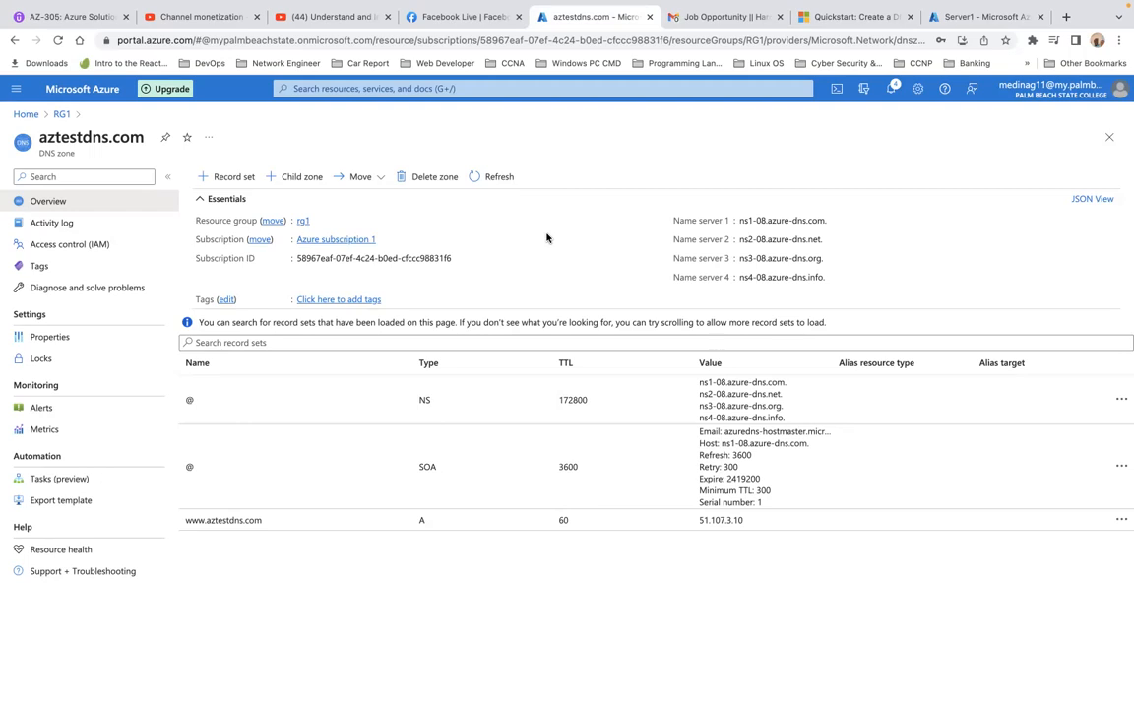
- Switch to Microsoft Remote Desktop and delete the saved PC 172.187.224.88
{"action": "key", "text": "ctrl+Up"}
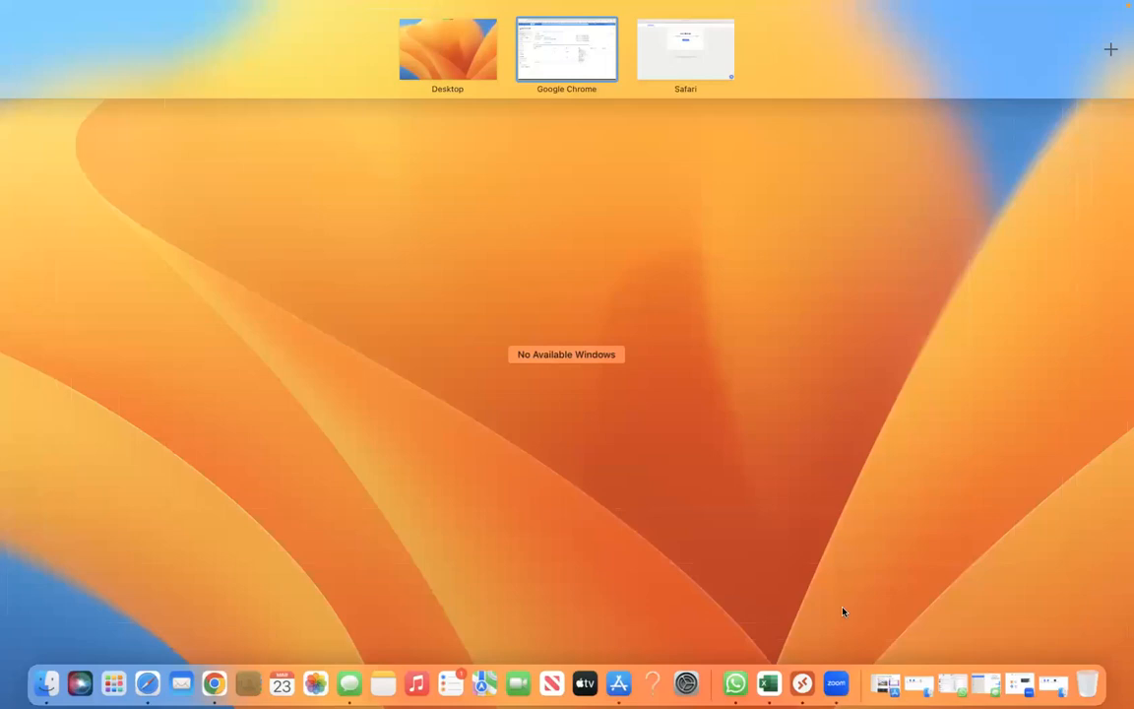
{"action": "left_click", "coordinate": [802, 682]}
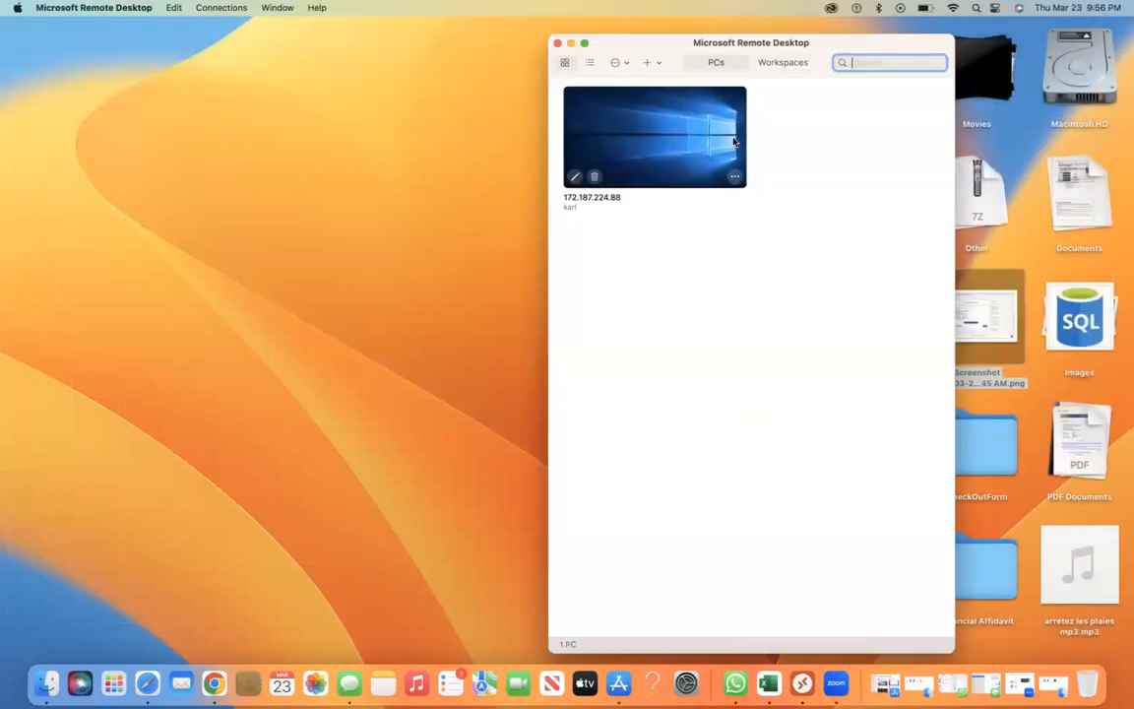
{"action": "left_click", "coordinate": [593, 176]}
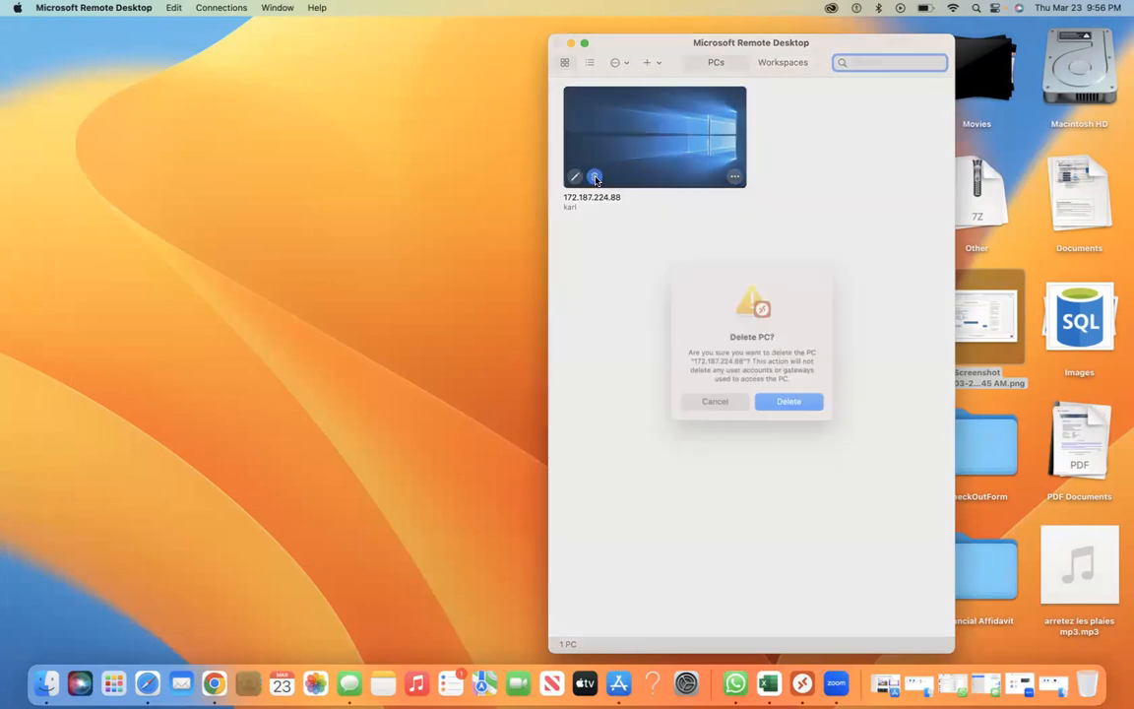
{"action": "left_click", "coordinate": [801, 406]}
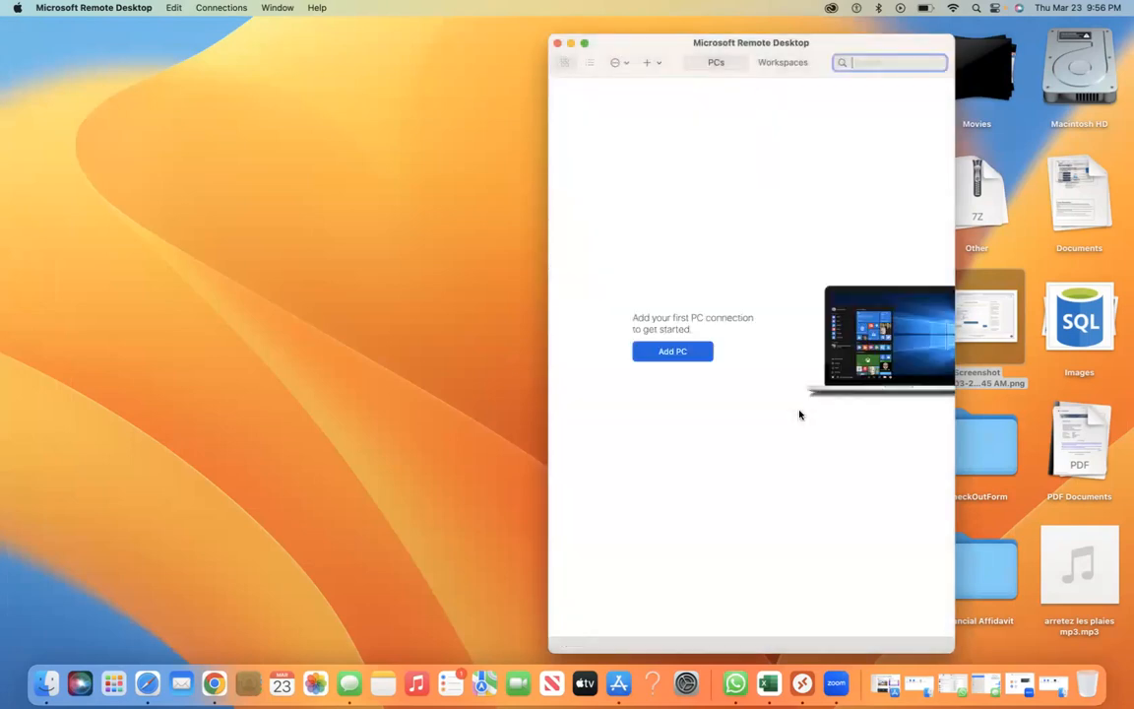
- Add a PC connection for 51.107.3.10 using the saved user account
{"action": "left_click", "coordinate": [679, 354]}
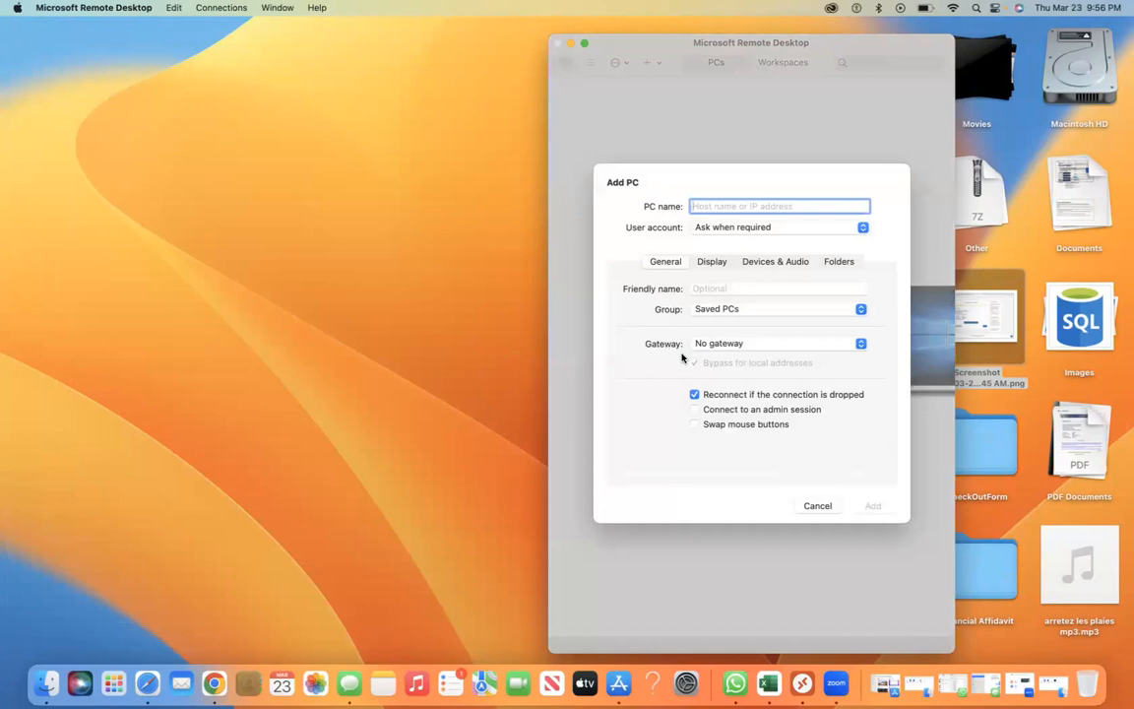
{"action": "key", "text": "super+v"}
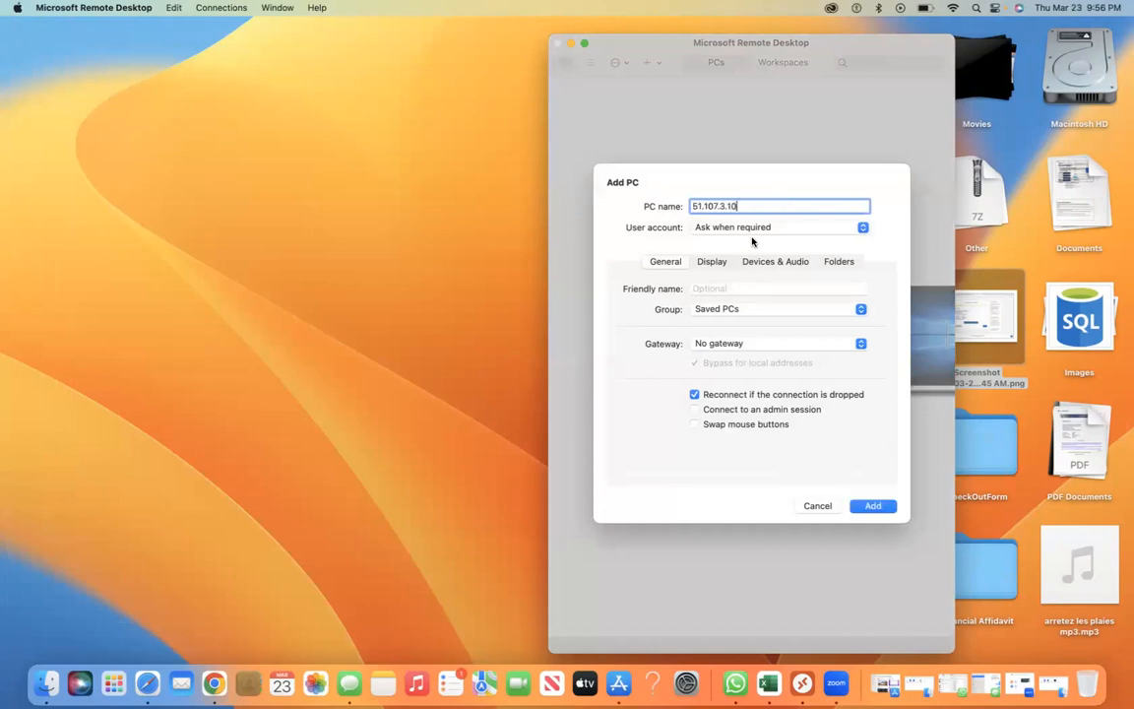
{"action": "left_click", "coordinate": [823, 227]}
{"action": "left_click", "coordinate": [828, 243]}
{"action": "left_click", "coordinate": [874, 506]}
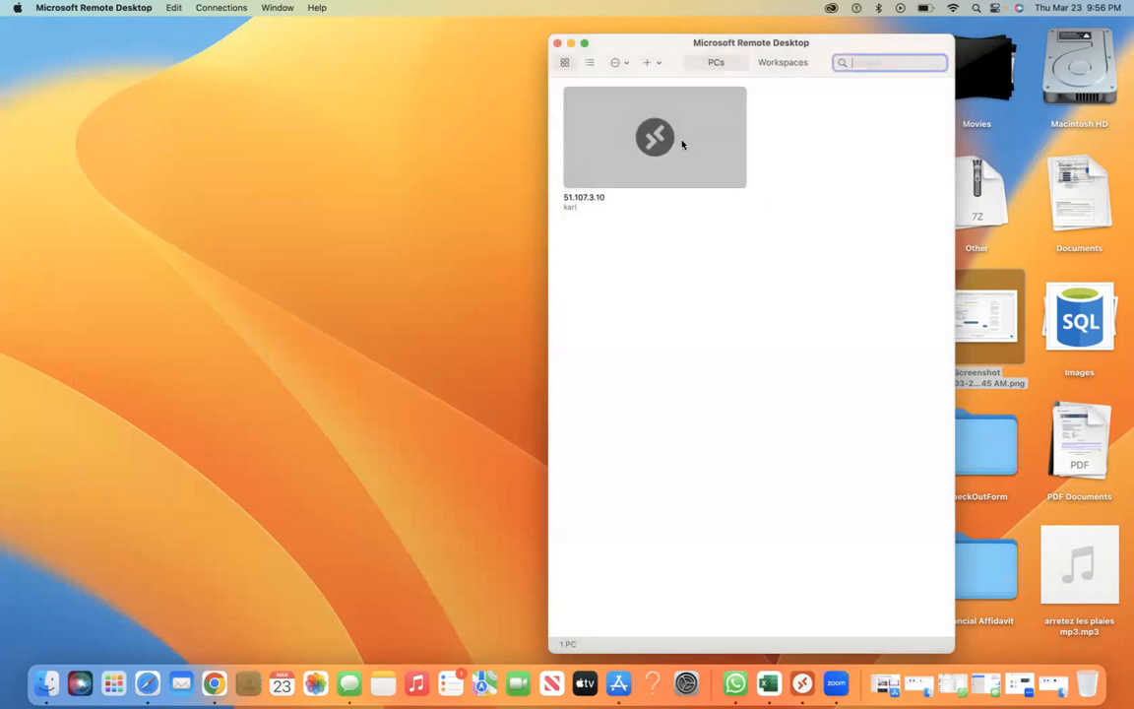
{"action": "double_click", "coordinate": [653, 146]}
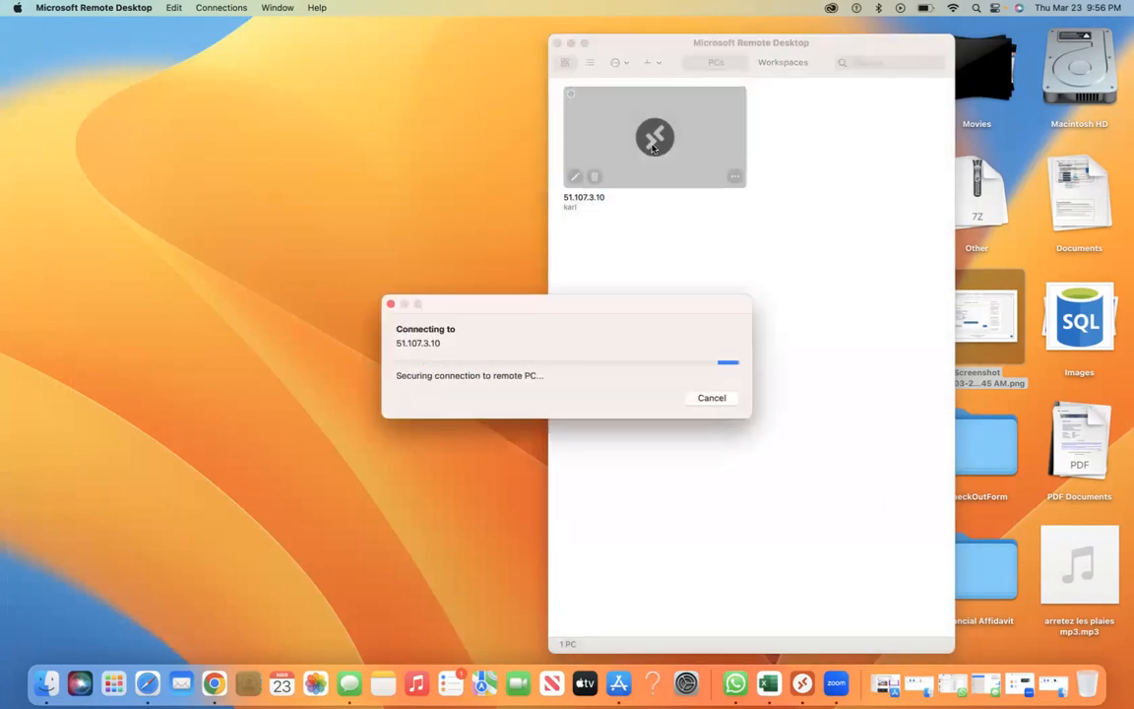
{"action": "left_click", "coordinate": [725, 410]}
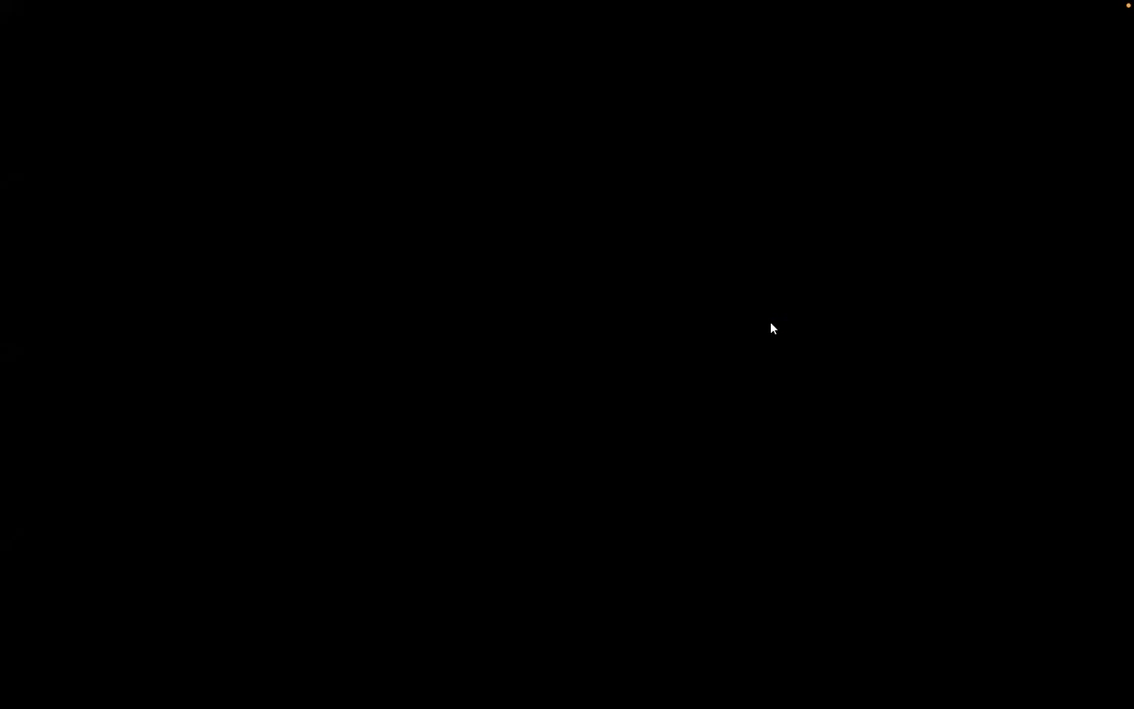
{"action": "mouse_move", "coordinate": [491, 5]}
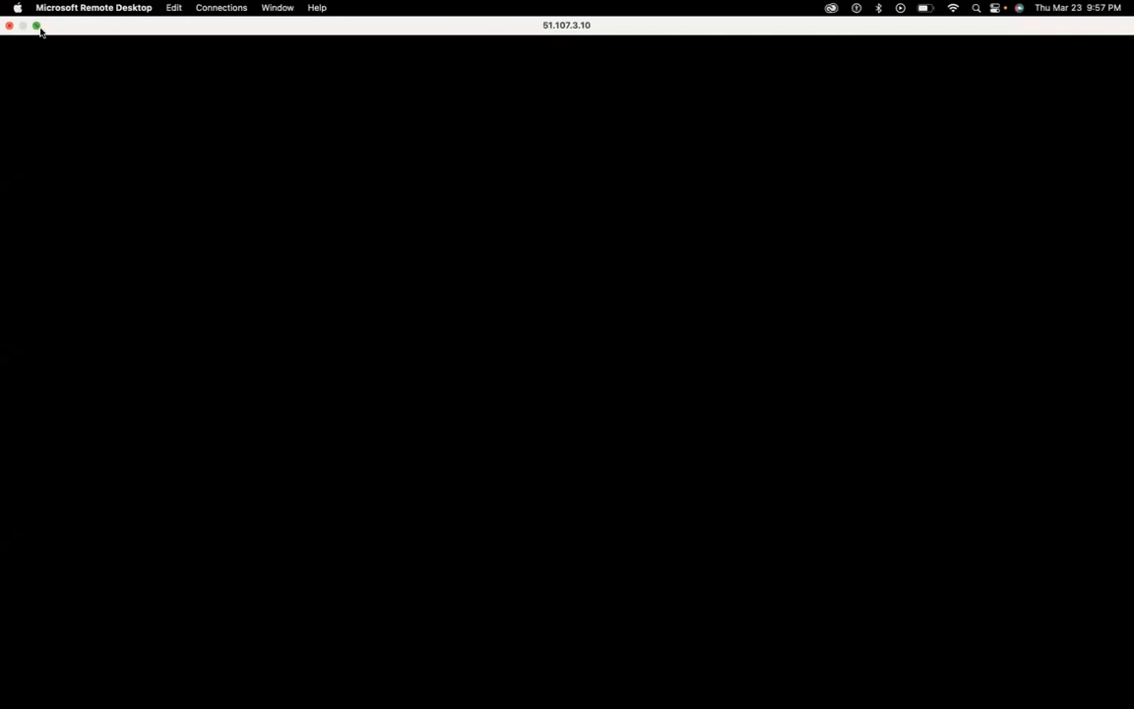
{"action": "left_click", "coordinate": [38, 29]}
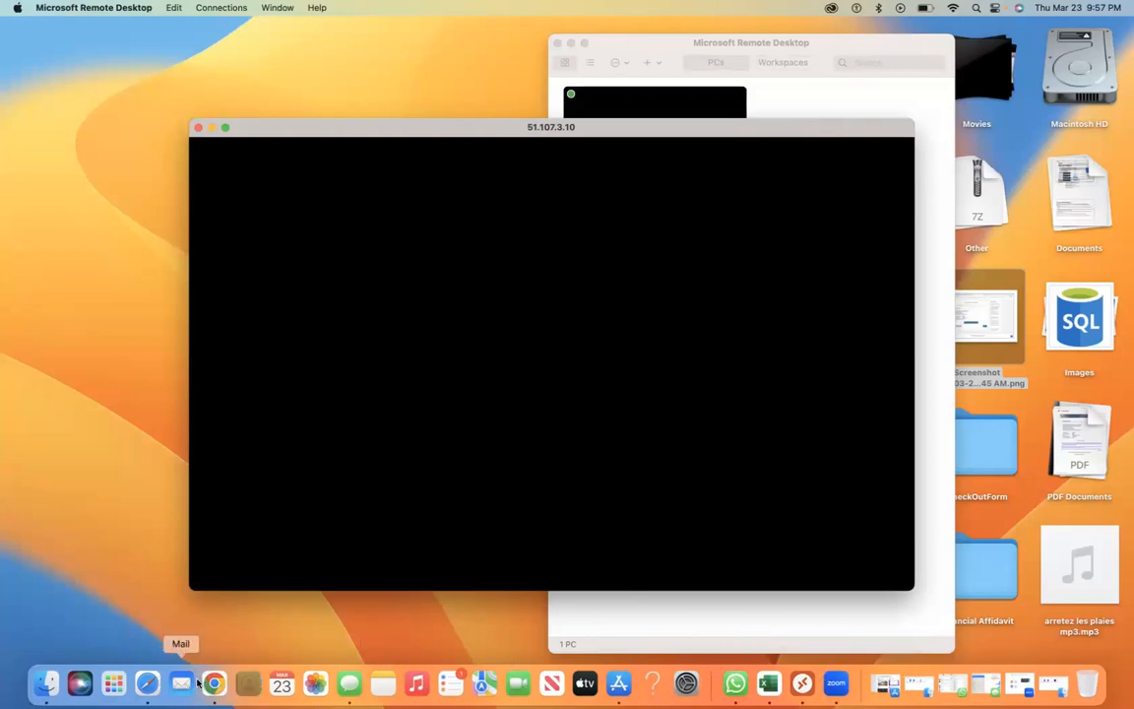
- Switch to Chrome and copy the zone name aztestdns.com from the DNS zone's page
{"action": "left_click", "coordinate": [214, 682]}
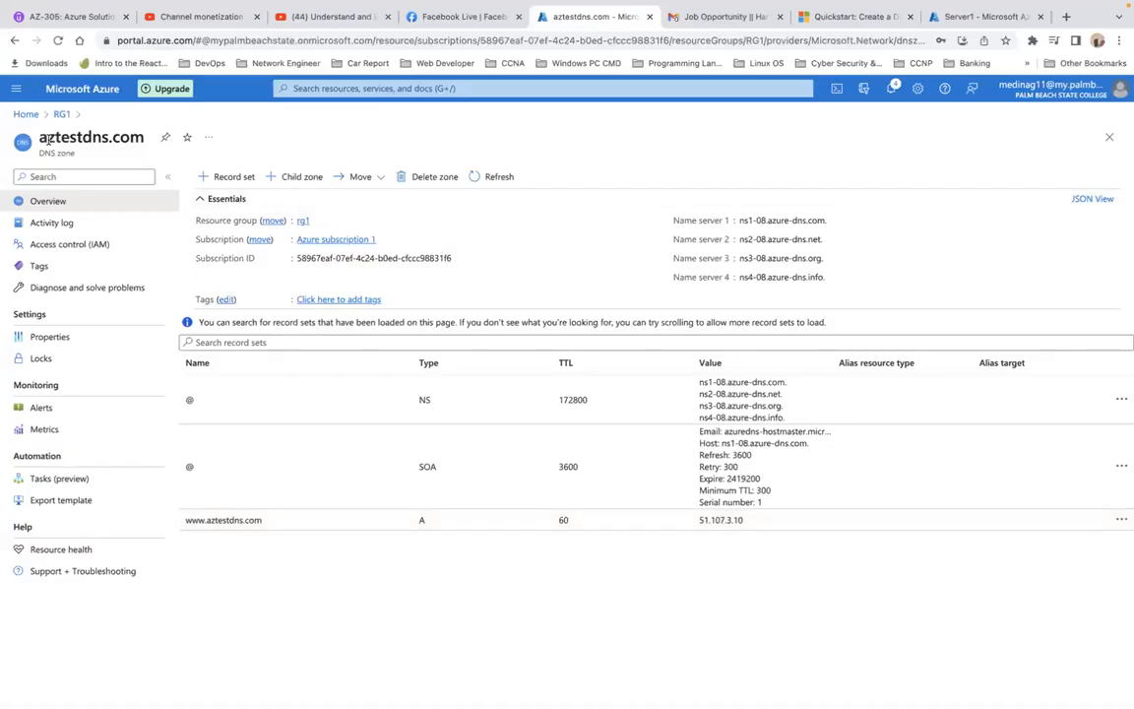
{"action": "left_click_drag", "start_coordinate": [38, 137], "coordinate": [140, 139]}
{"action": "key", "text": "super+c"}
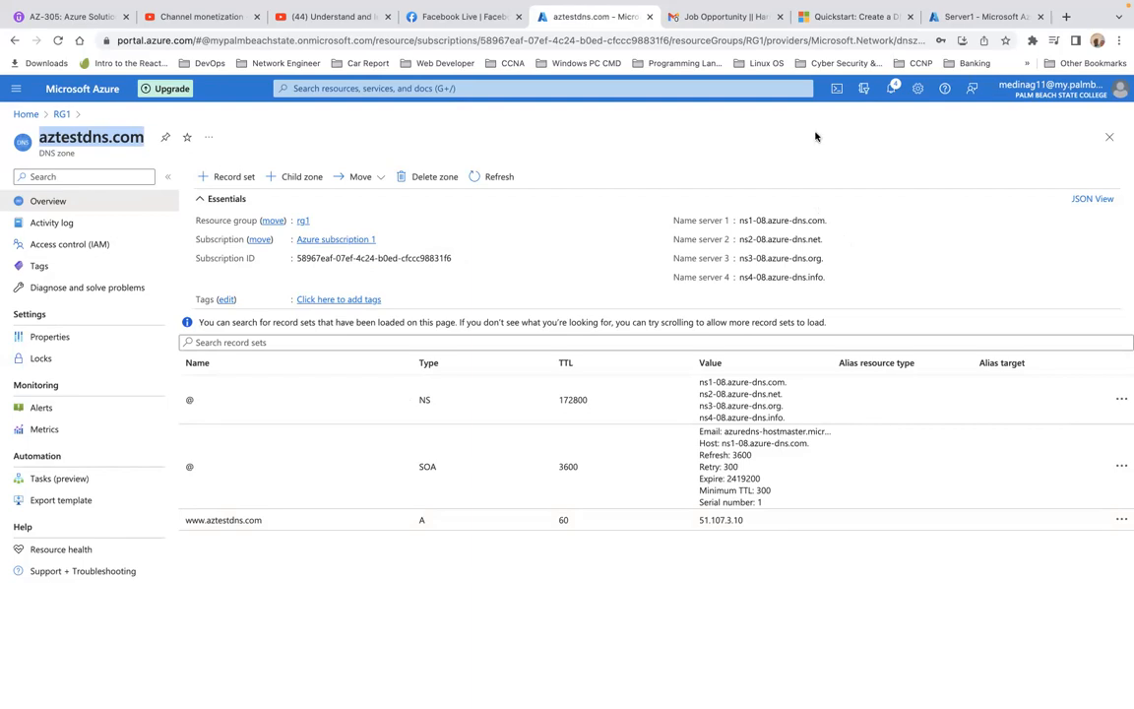
- Return to the remote desktop session, decline making the server discoverable on the network, and open Windows PowerShell on it
{"action": "key", "text": "super+Tab"}
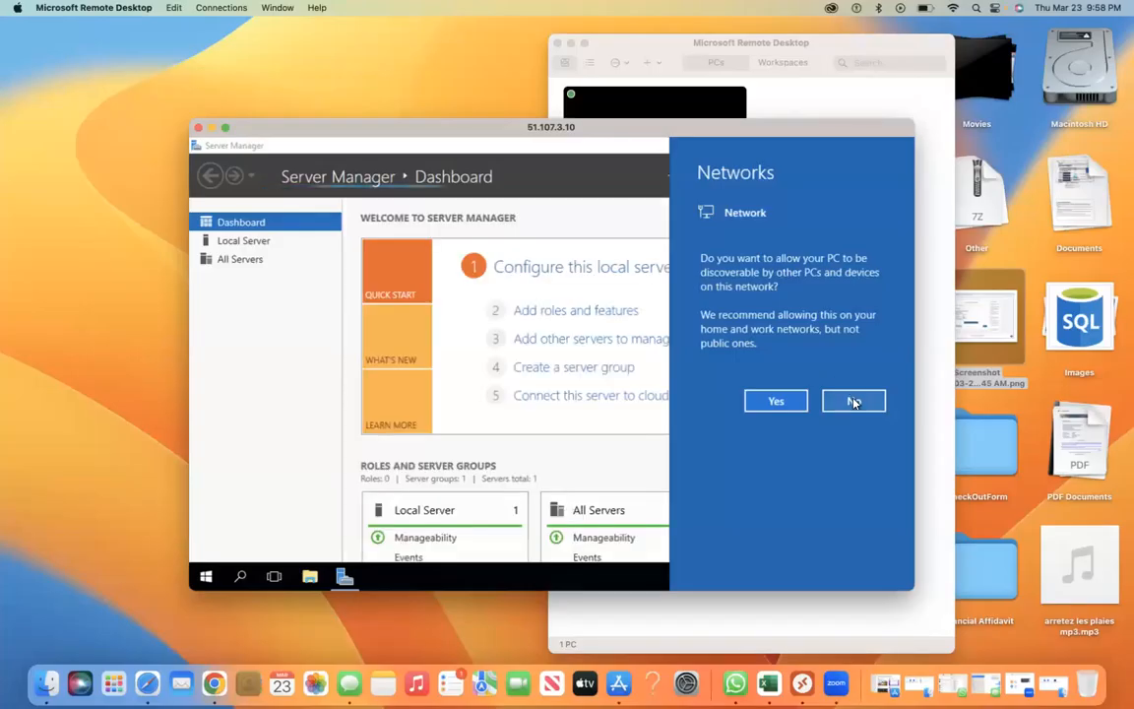
{"action": "left_click", "coordinate": [855, 401]}
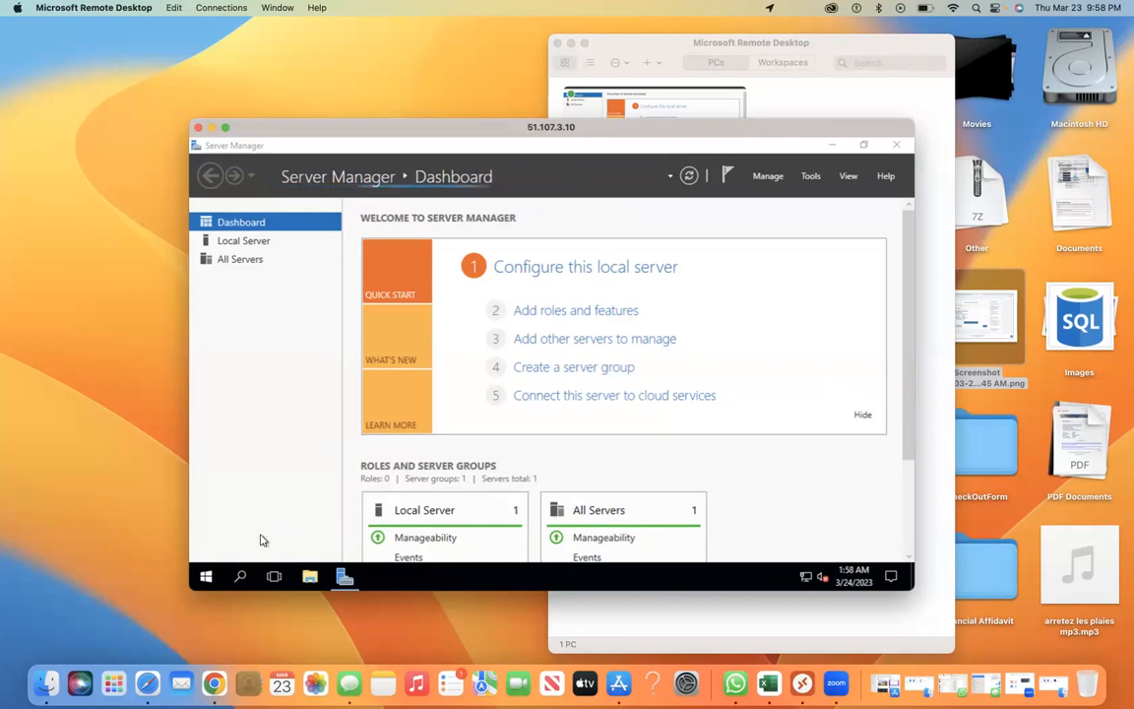
{"action": "left_click", "coordinate": [208, 577]}
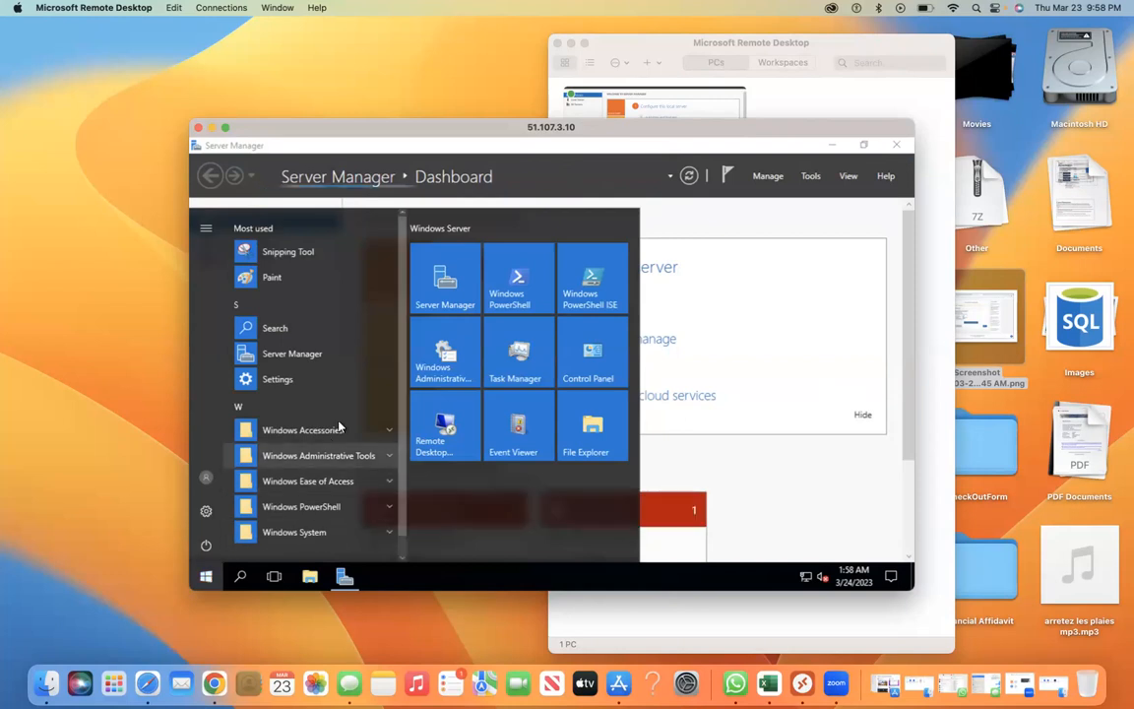
{"action": "left_click", "coordinate": [388, 508]}
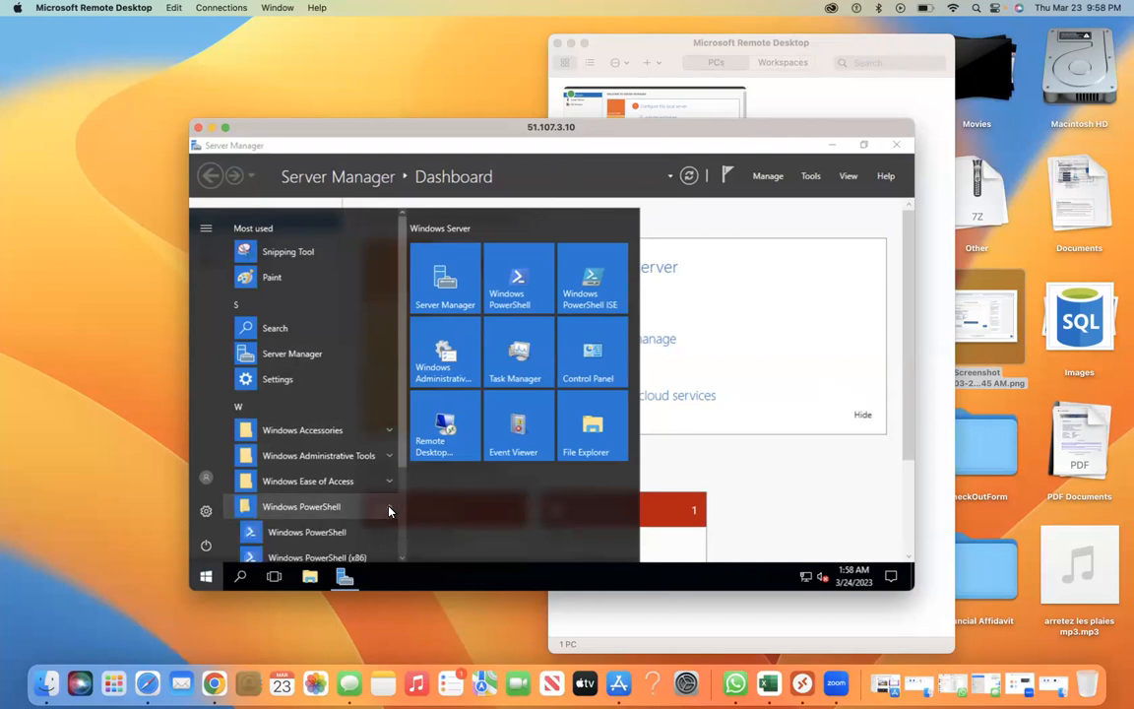
{"action": "left_click", "coordinate": [349, 537]}
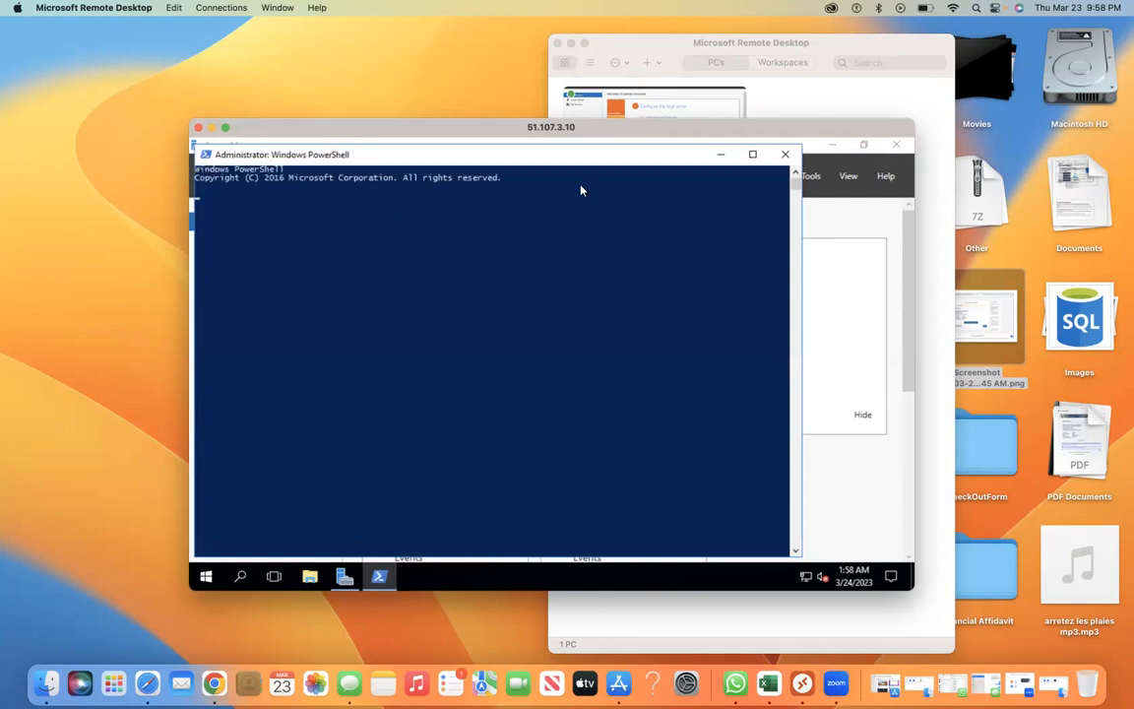
{"action": "left_click", "coordinate": [752, 154]}
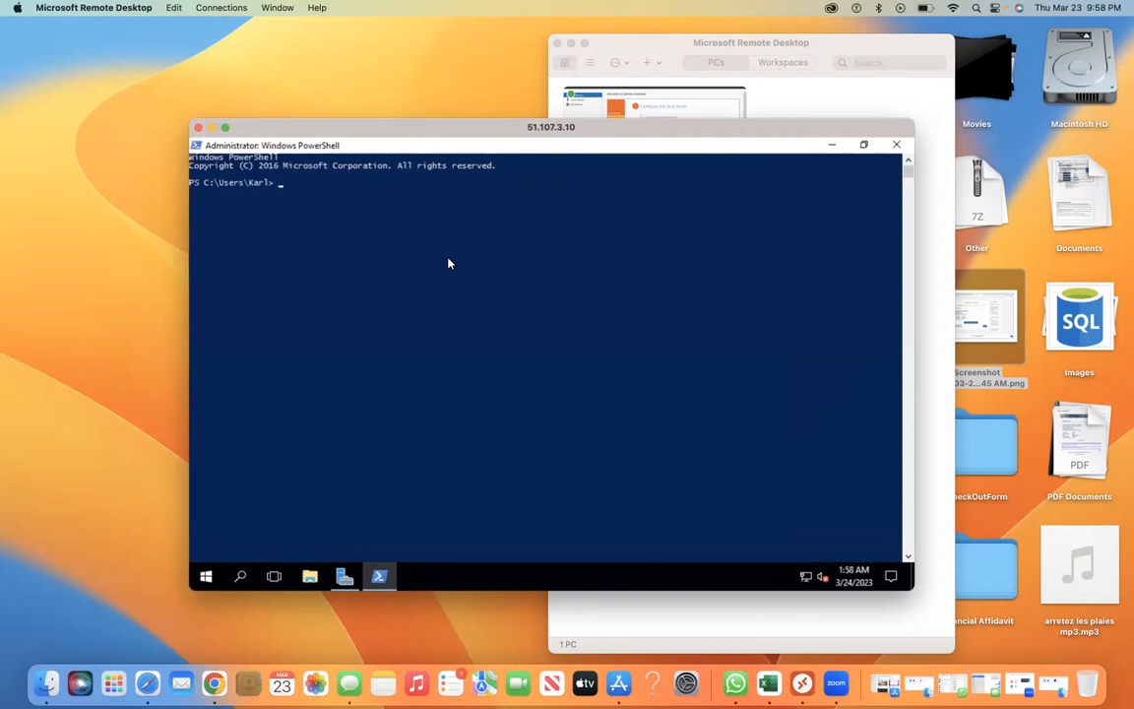
{"action": "type", "text": "ls"}
{"action": "key", "text": "BackSpace"}
{"action": "key", "text": "BackSpace"}
{"action": "type", "text": "nslookup"}
{"action": "key", "text": "super+v"}
{"action": "key", "text": "Left"}
{"action": "key", "text": "Left"}
{"action": "key", "text": "Left"}
{"action": "key", "text": "Left"}
{"action": "key", "text": "Left"}
{"action": "key", "text": "Left"}
{"action": "key", "text": "Left"}
{"action": "key", "text": "Left"}
{"action": "key", "text": "Left"}
{"action": "key", "text": "Left"}
{"action": "type", "text": "www."}
- Switch to Chrome, copy the Name server 1 address from the DNS zone's overview, and return to the remote PowerShell window
{"action": "key", "text": "ctrl+Right"}
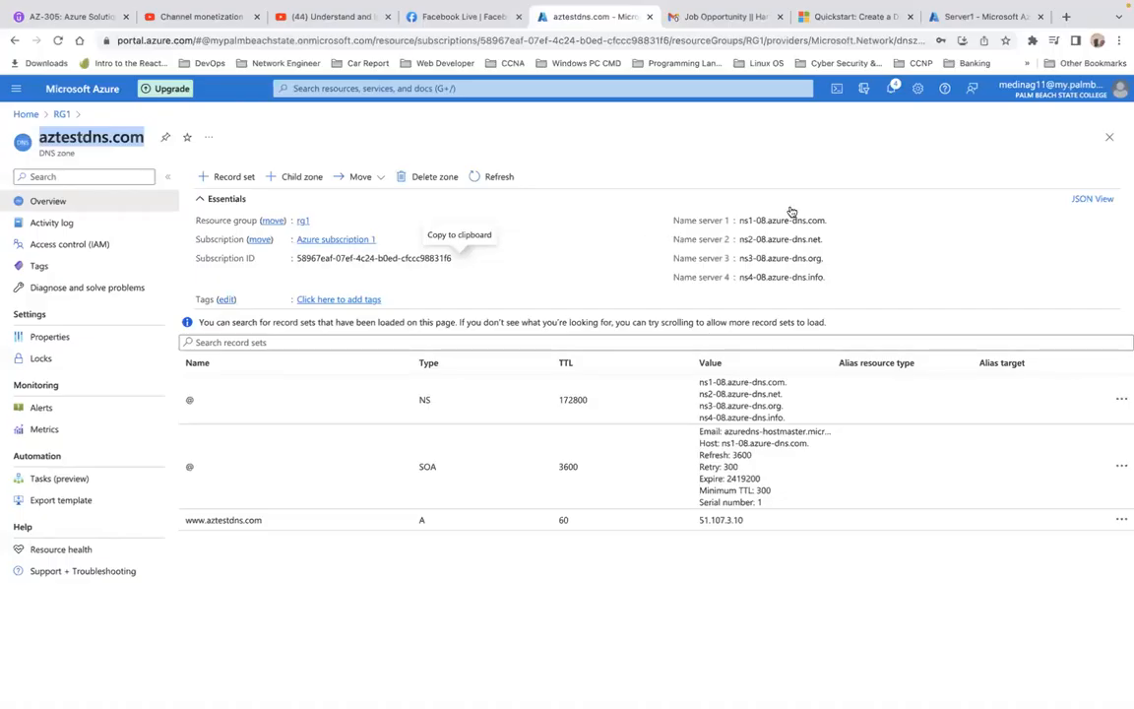
{"action": "left_click", "coordinate": [835, 222]}
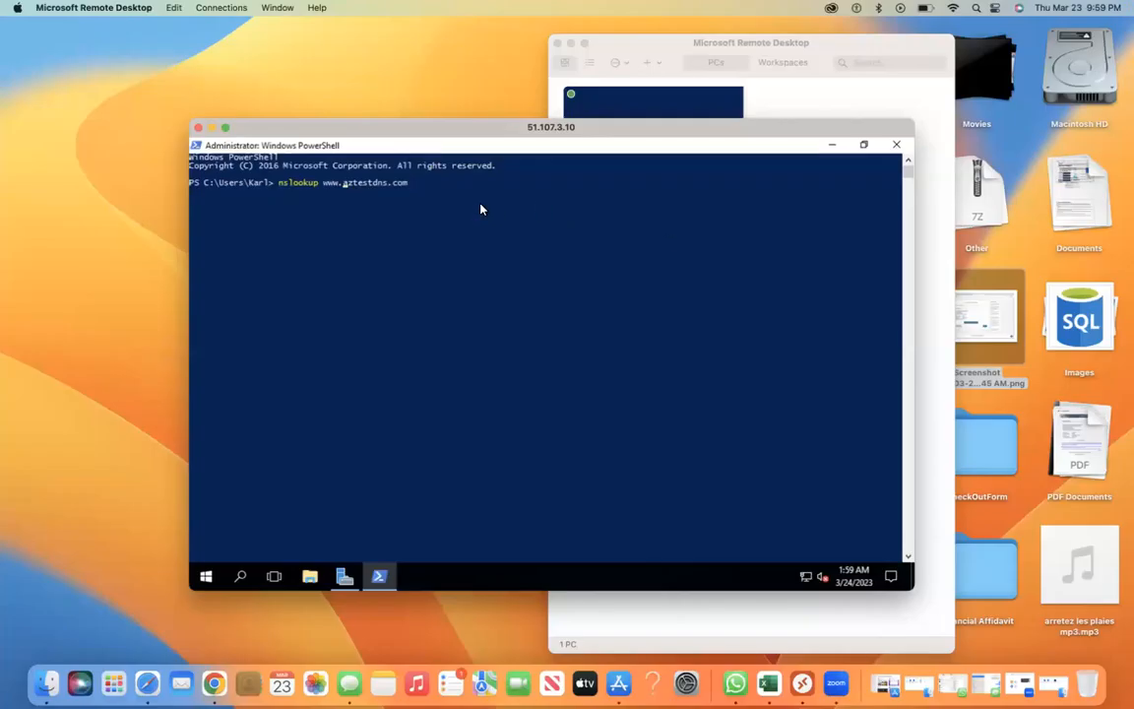
{"action": "left_click", "coordinate": [479, 199]}
{"action": "left_click", "coordinate": [423, 185]}
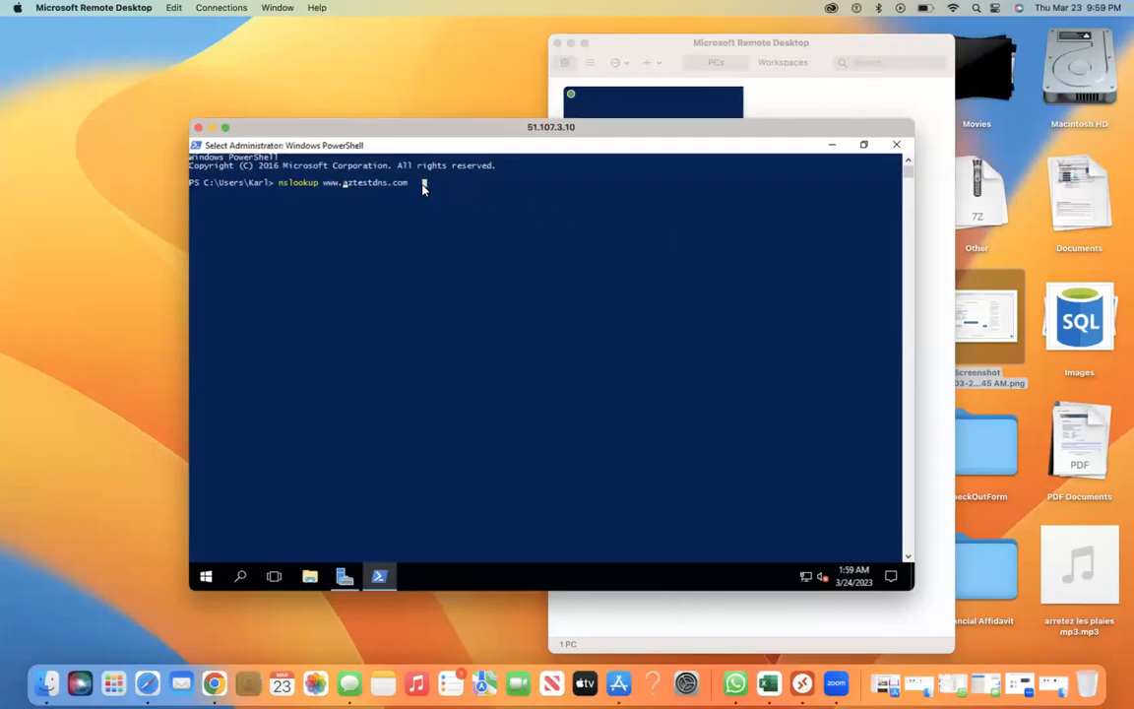
{"action": "key", "text": "BackSpace"}
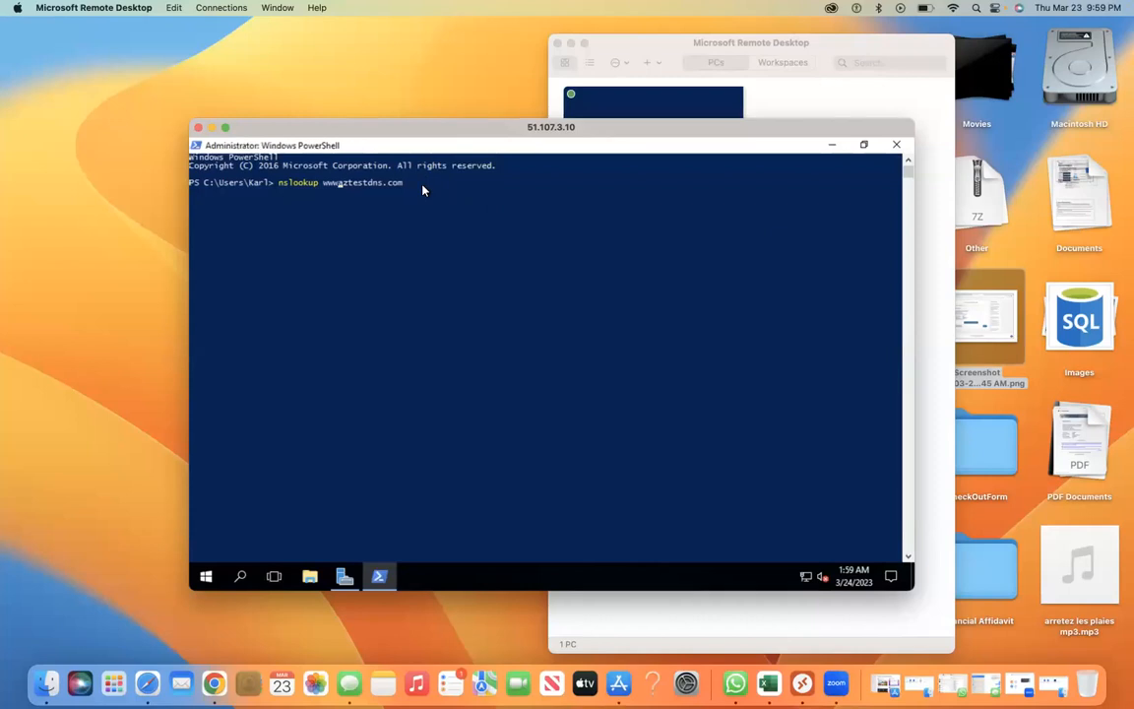
{"action": "type", "text": "."}
{"action": "key", "text": "Right"}
{"action": "key", "text": "Right"}
{"action": "key", "text": "Right"}
{"action": "key", "text": "Right"}
{"action": "key", "text": "Right"}
{"action": "key", "text": "Right"}
{"action": "key", "text": "Right"}
{"action": "key", "text": "ctrl+v"}
{"action": "key", "text": "BackSpace"}
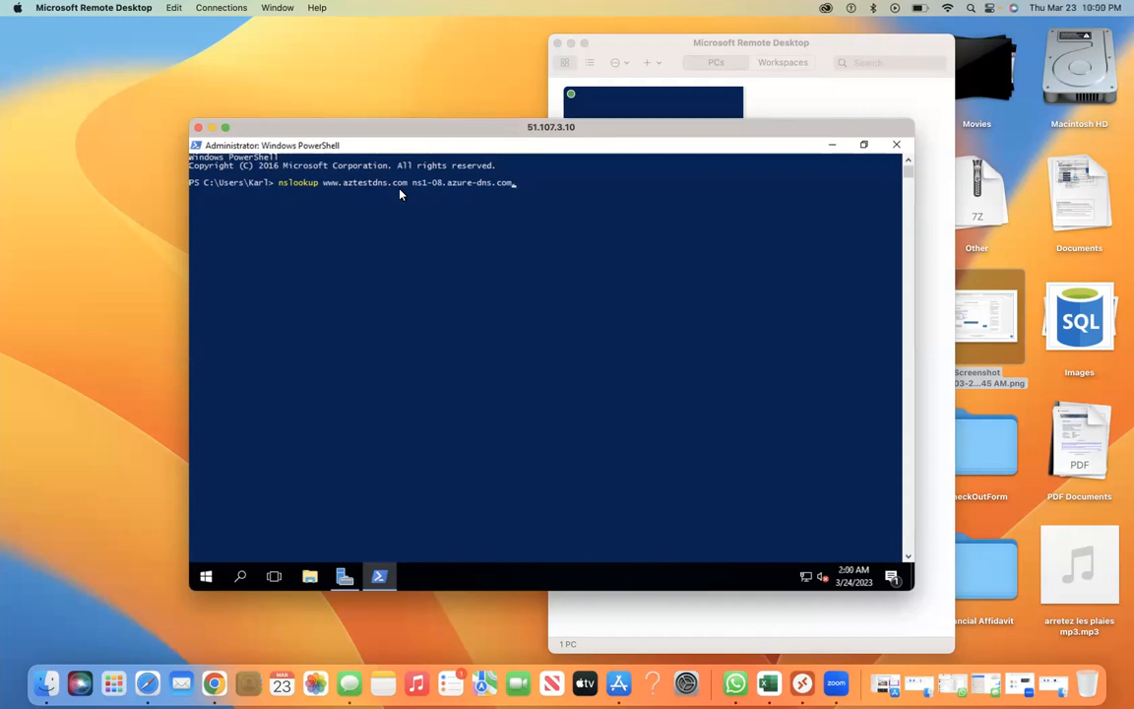
{"action": "key", "text": "BackSpace"}
{"action": "type", "text": "m"}
{"action": "key", "text": "Return"}
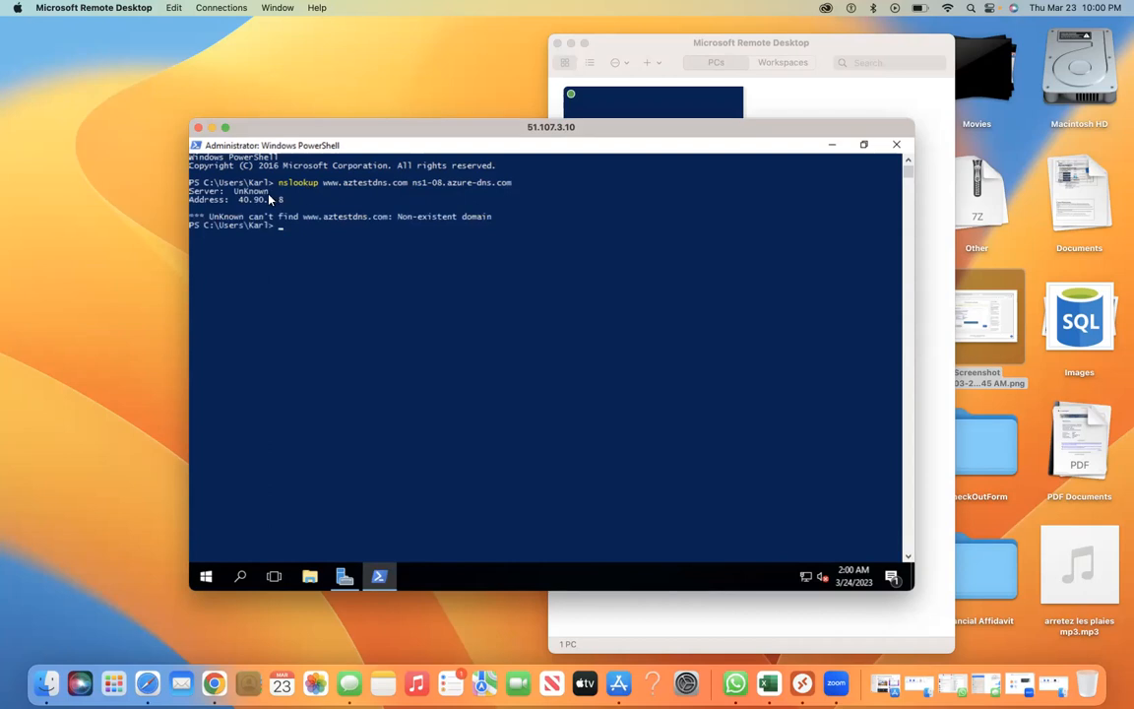
{"action": "left_click_drag", "start_coordinate": [633, 127], "coordinate": [563, 171]}
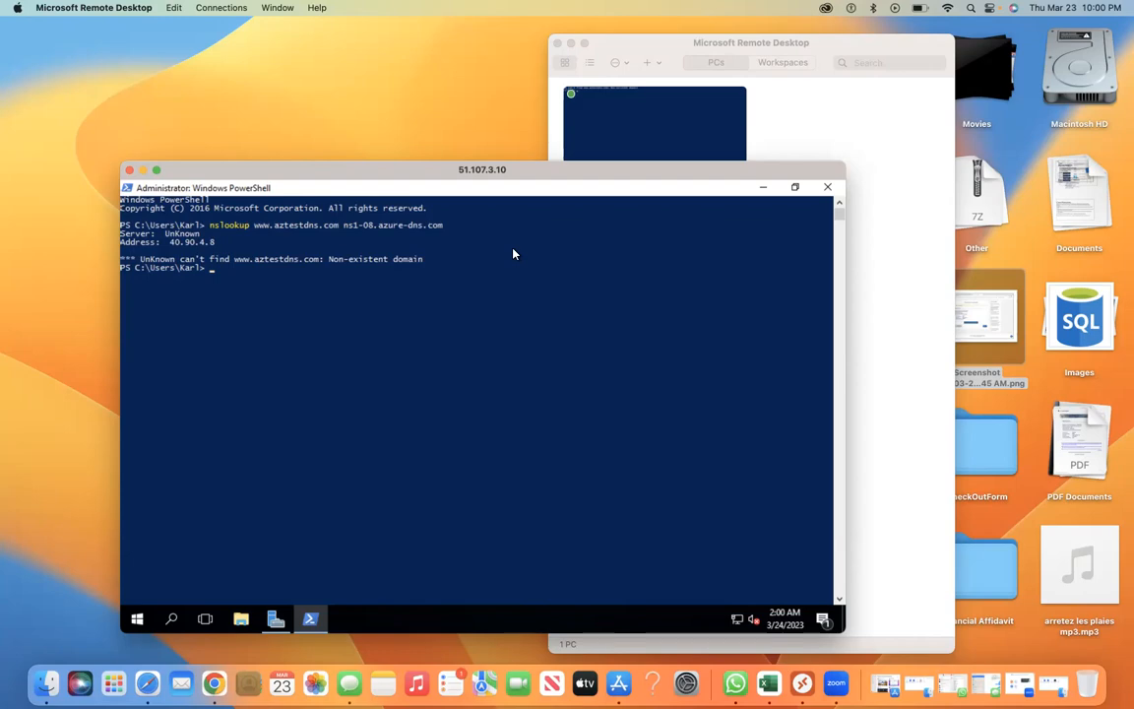
- Switch to Chrome and review the Azure DNS quickstart article, examining its name resolution test section and the example nslookup output
{"action": "key", "text": "ctrl+Right"}
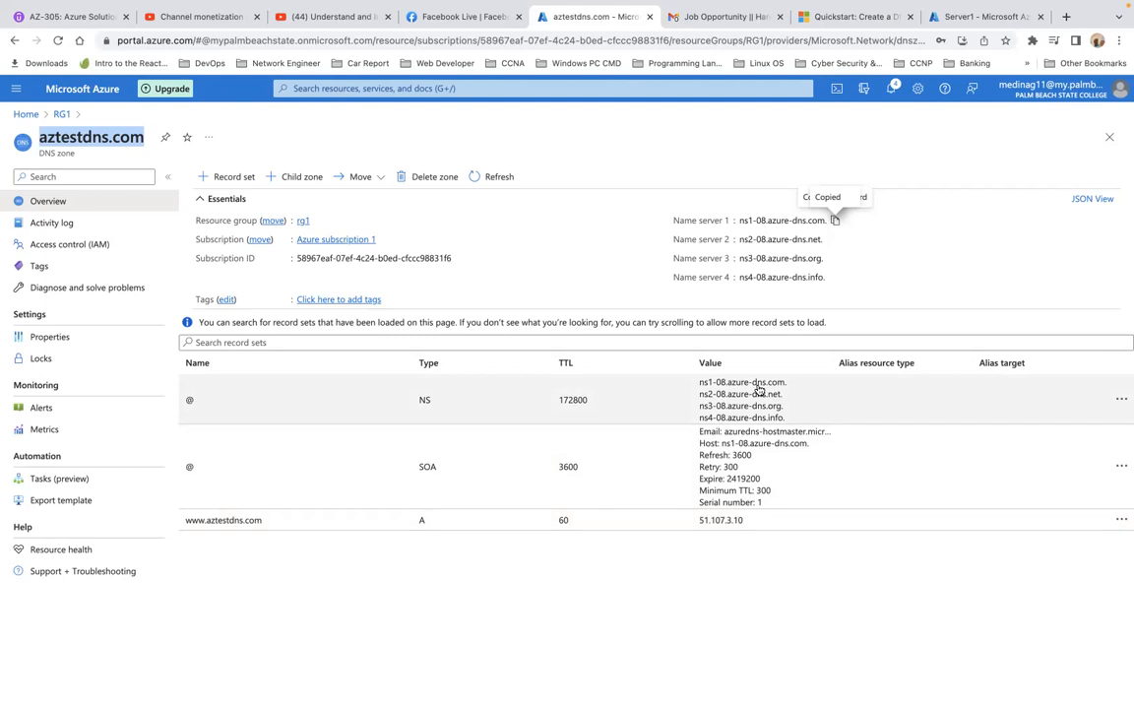
{"action": "left_click", "coordinate": [869, 22]}
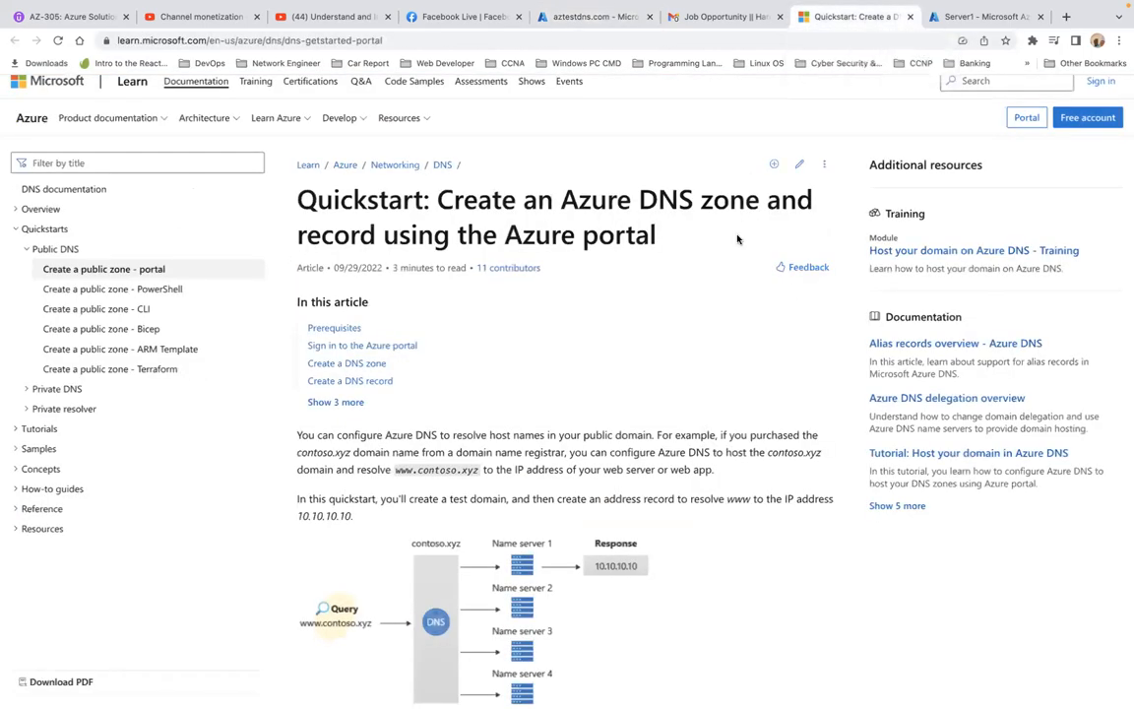
{"action": "scroll", "coordinate": [698, 335], "scroll_direction": "down", "scroll_amount": 4}
{"action": "scroll", "coordinate": [698, 335], "scroll_direction": "down", "scroll_amount": 9}
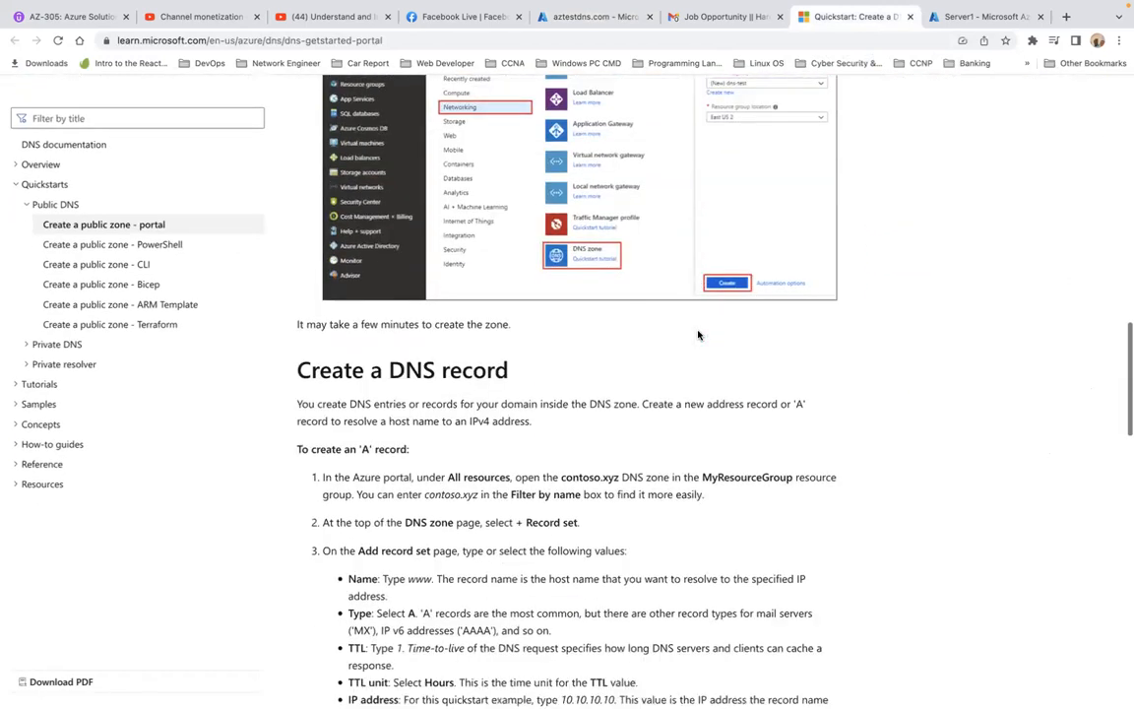
{"action": "scroll", "coordinate": [698, 334], "scroll_direction": "down", "scroll_amount": 8}
{"action": "scroll", "coordinate": [698, 333], "scroll_direction": "down", "scroll_amount": 4}
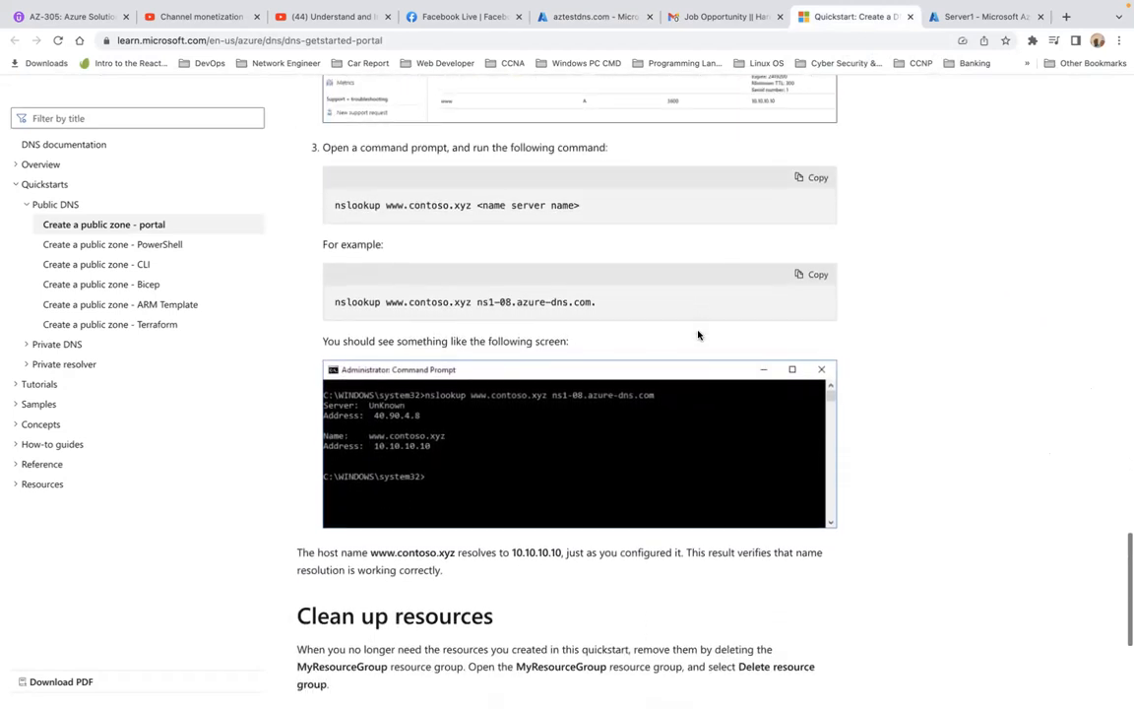
{"action": "scroll", "coordinate": [698, 336], "scroll_direction": "down", "scroll_amount": 1}
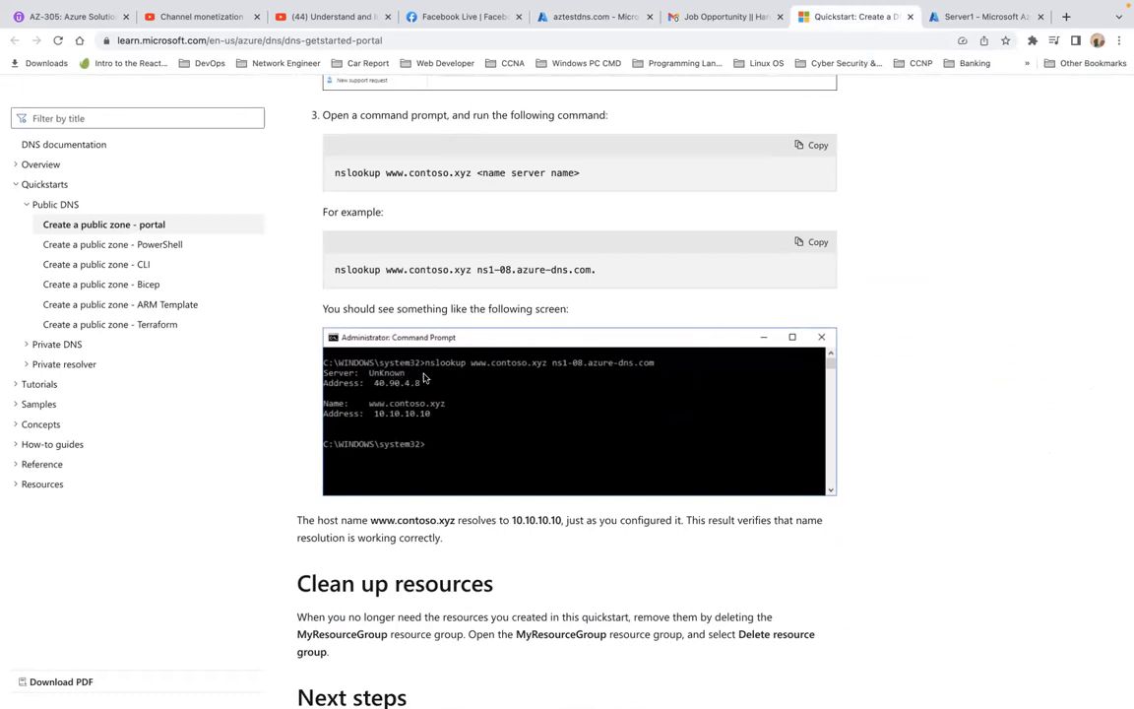
{"action": "scroll", "coordinate": [446, 392], "scroll_direction": "down", "scroll_amount": 2}
{"action": "scroll", "coordinate": [446, 392], "scroll_direction": "down", "scroll_amount": 4}
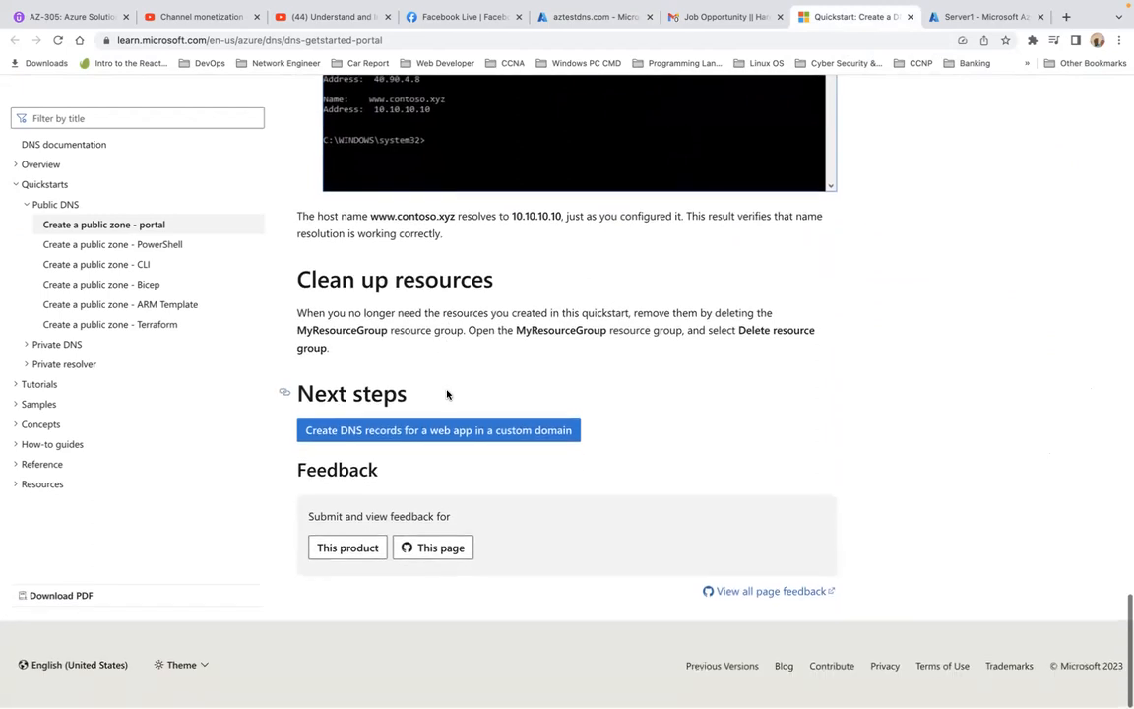
{"action": "scroll", "coordinate": [446, 393], "scroll_direction": "up", "scroll_amount": 20}
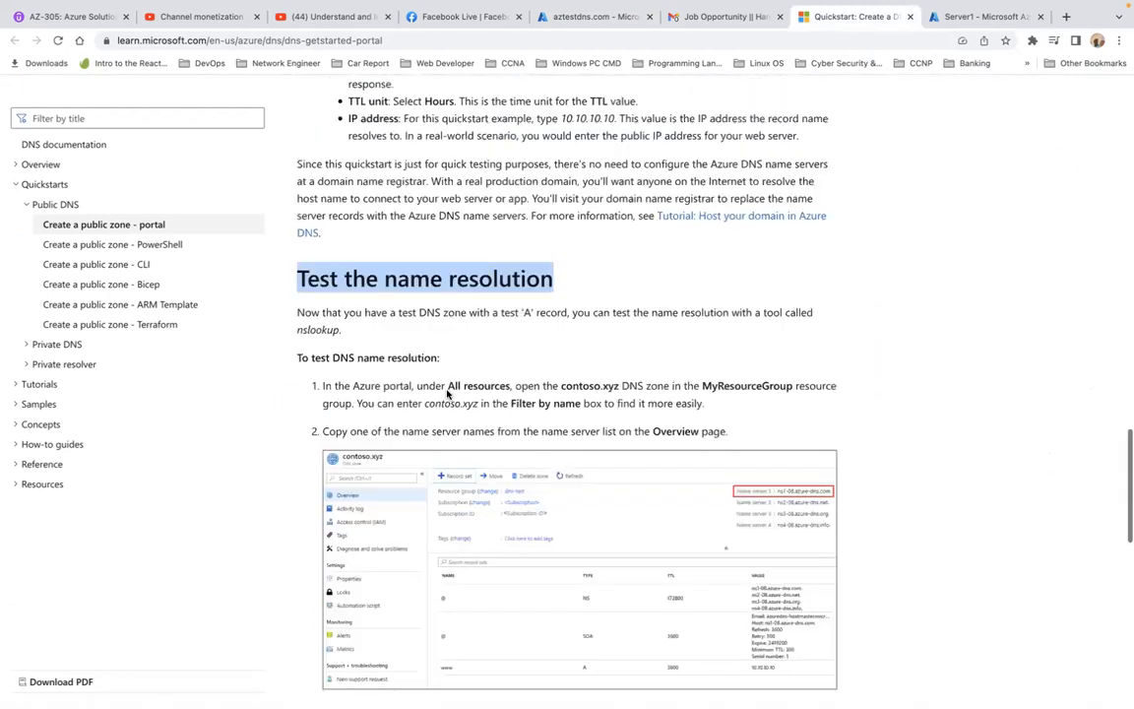
{"action": "scroll", "coordinate": [446, 393], "scroll_direction": "up", "scroll_amount": 4}
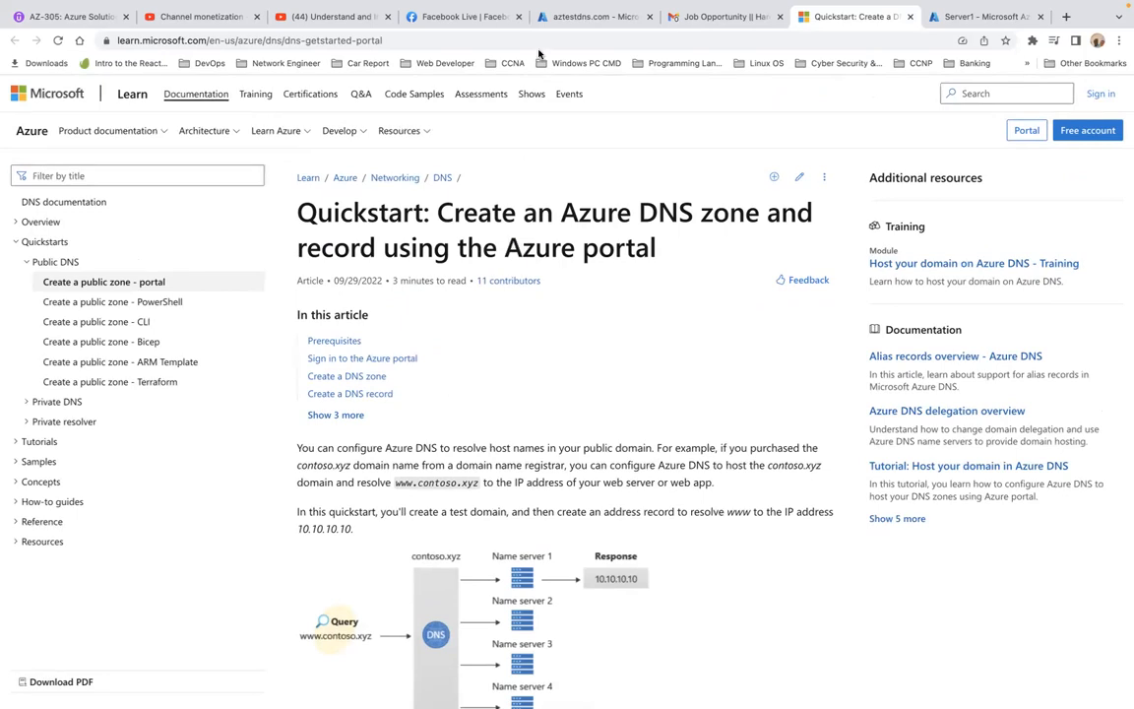
{"action": "mouse_move", "coordinate": [604, 7]}
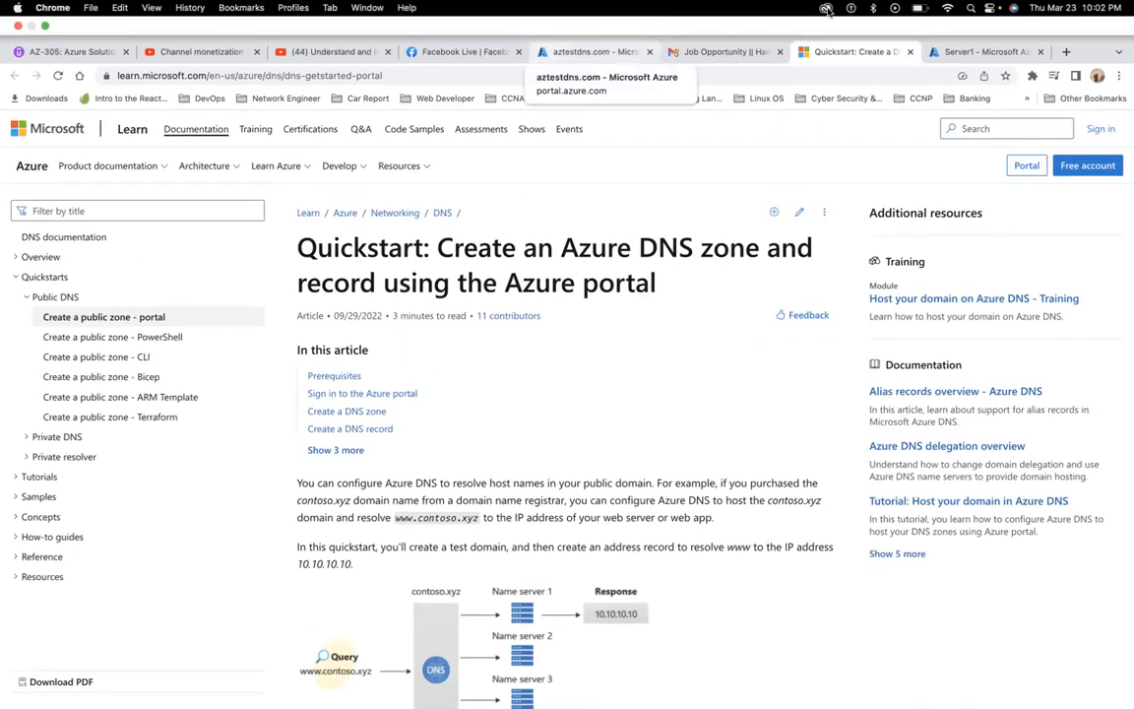